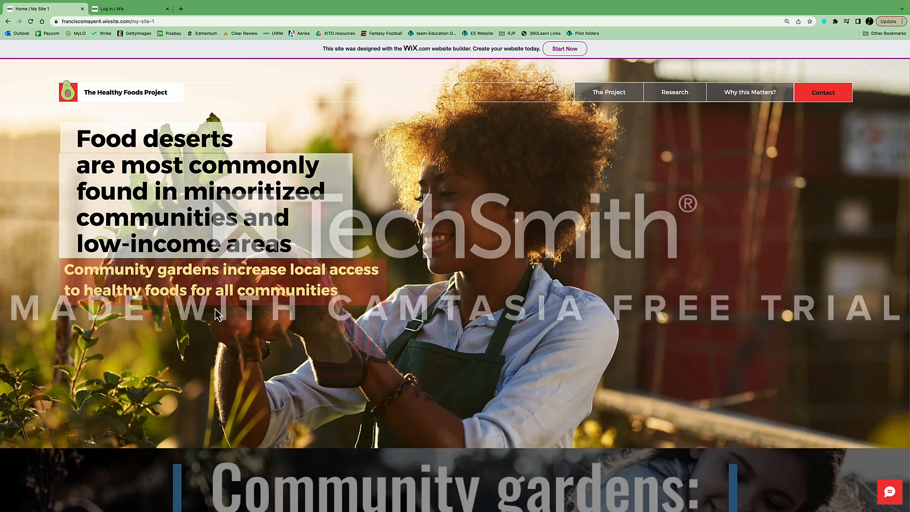
Browse The Project page, then the Research > Problem page
scroll(545, 362, "down", 5)
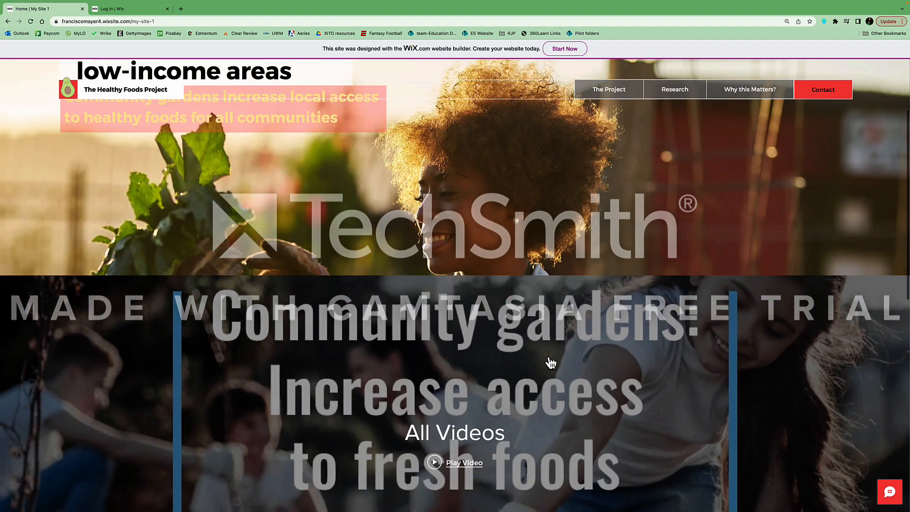
scroll(457, 366, "up", 5)
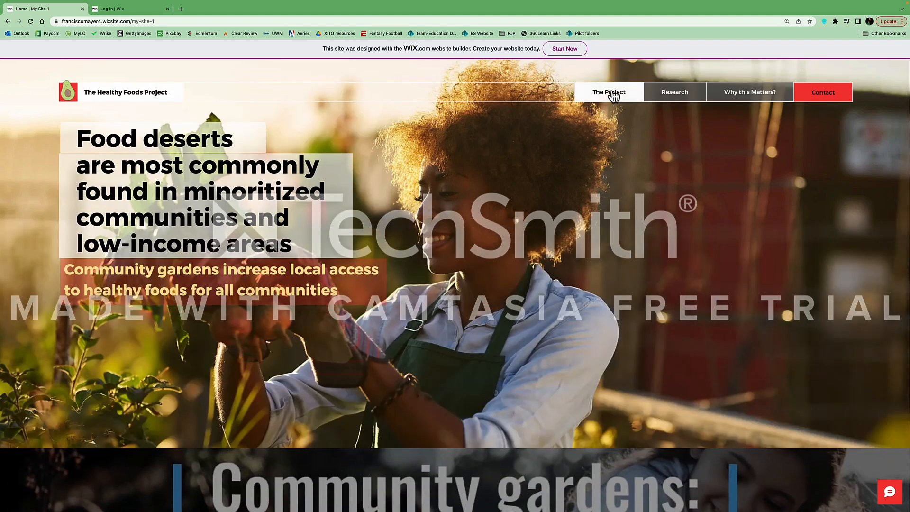
left_click(611, 93)
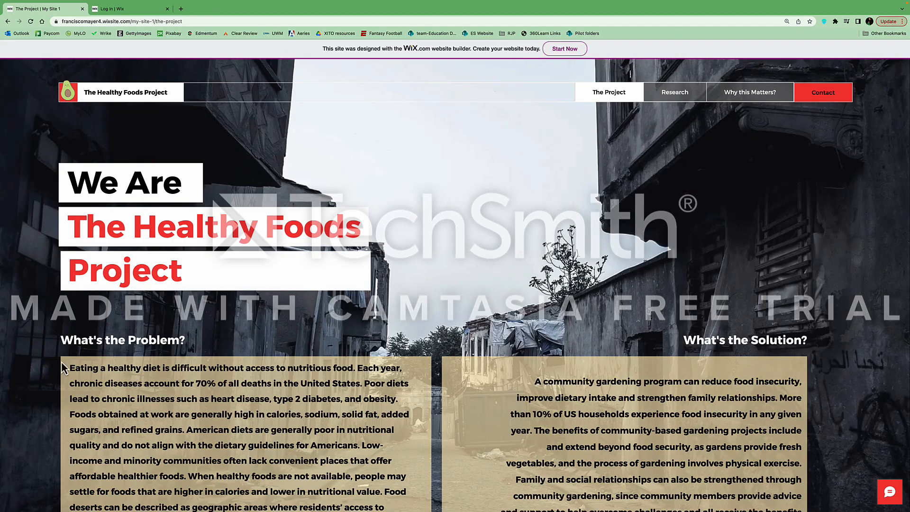
scroll(638, 338, "down", 3)
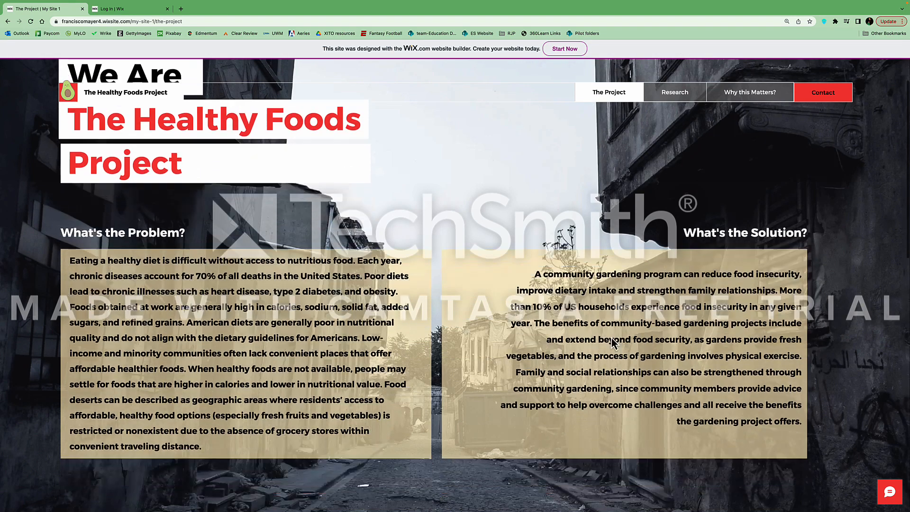
scroll(579, 313, "up", 3)
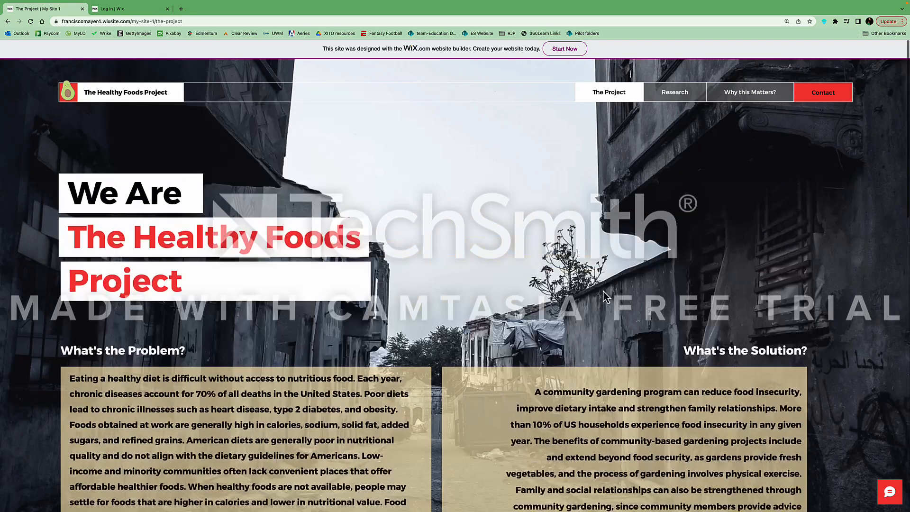
mouse_move(675, 95)
left_click(676, 112)
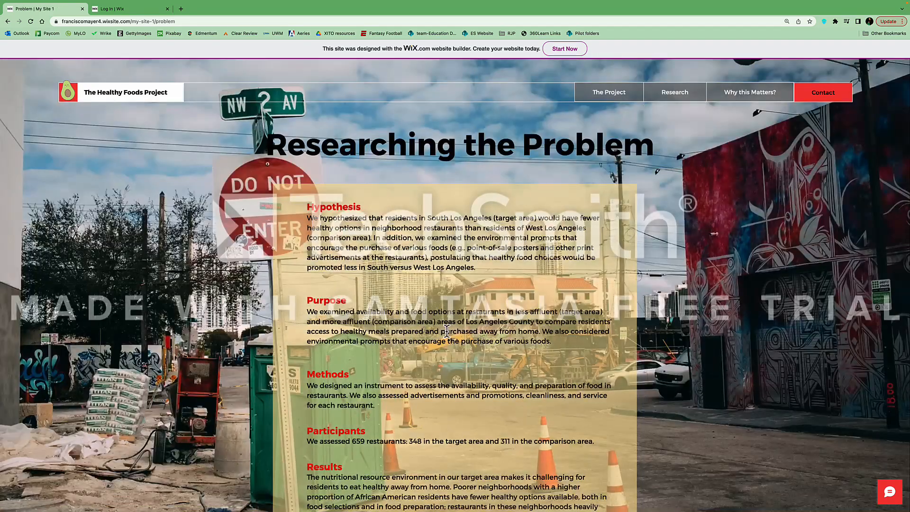
View the Research > Solution page, then the Why this Matters? infographic page
scroll(447, 330, "down", 3)
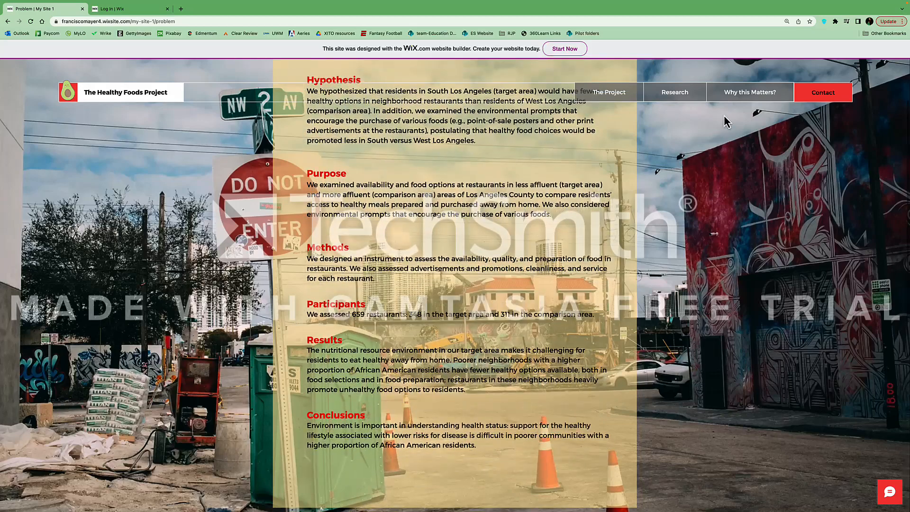
scroll(578, 204, "up", 3)
mouse_move(675, 93)
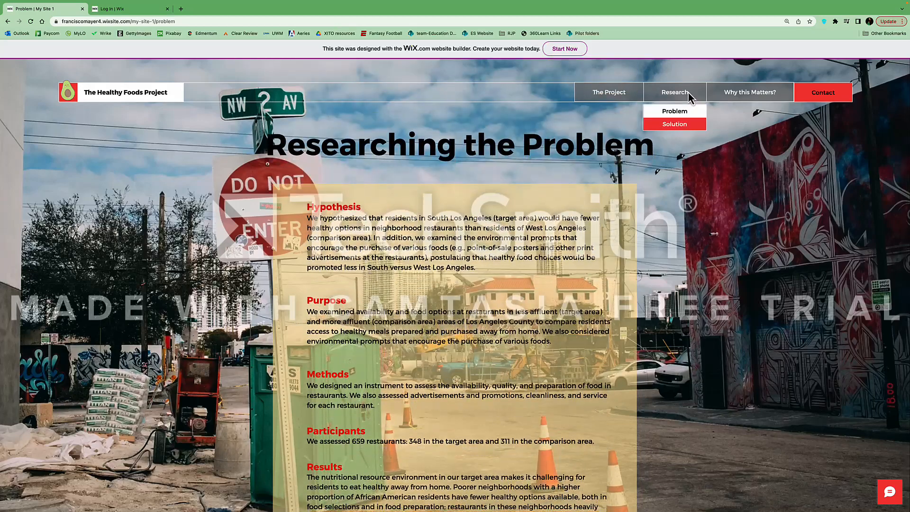
left_click(676, 124)
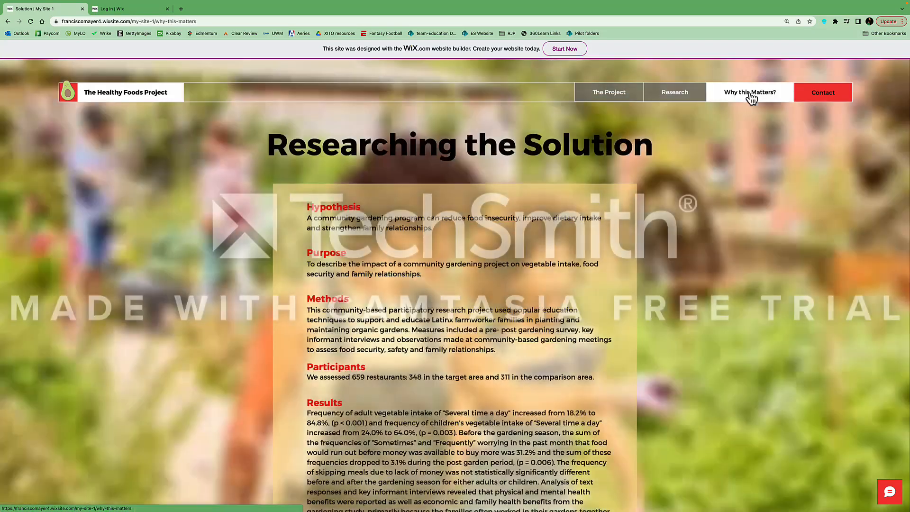
left_click(749, 95)
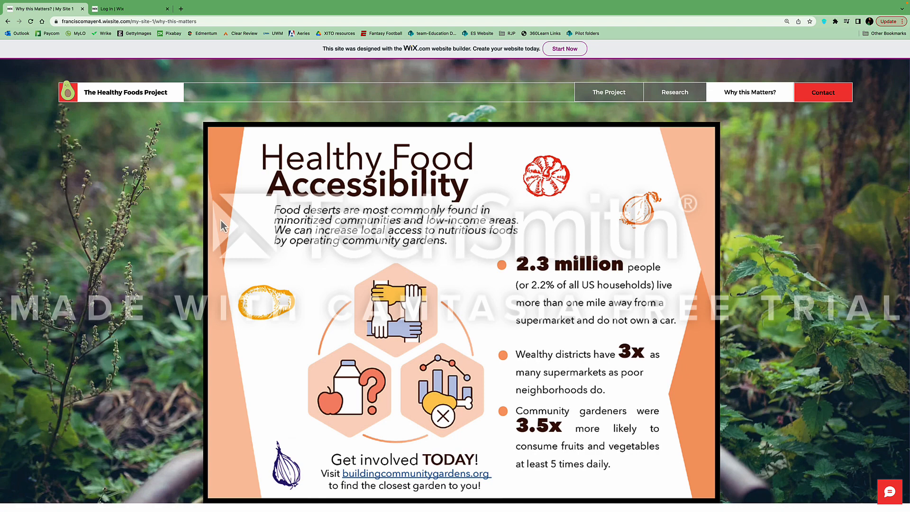
mouse_move(38, 2)
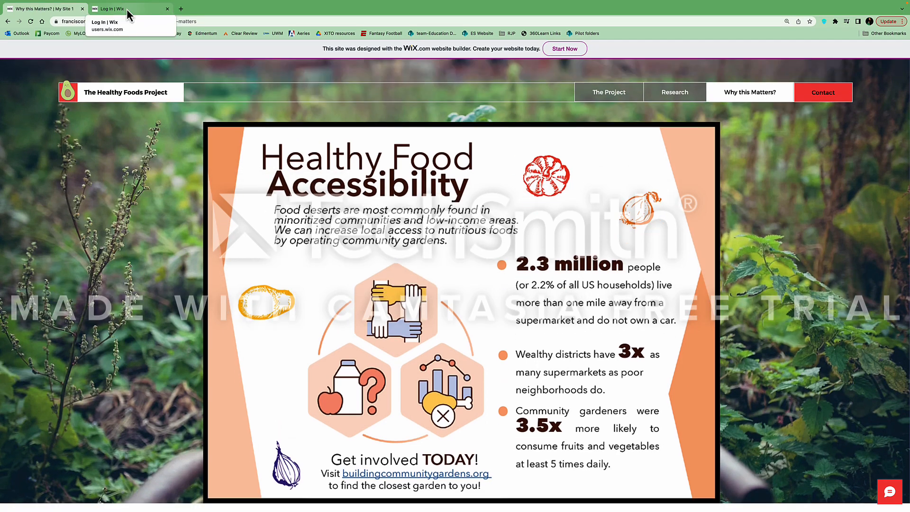
Load wix.com in the Wix tab and start creating a new account
left_click(129, 10)
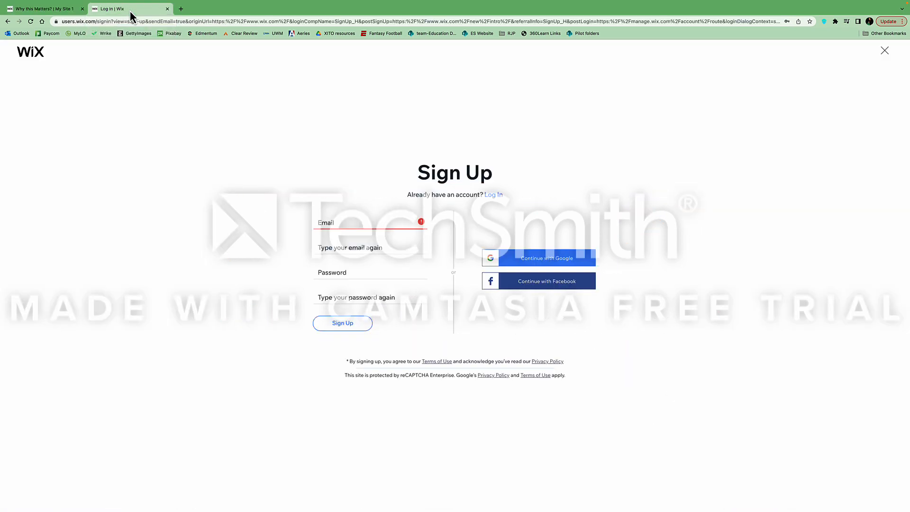
left_click(76, 21)
type("wix.com")
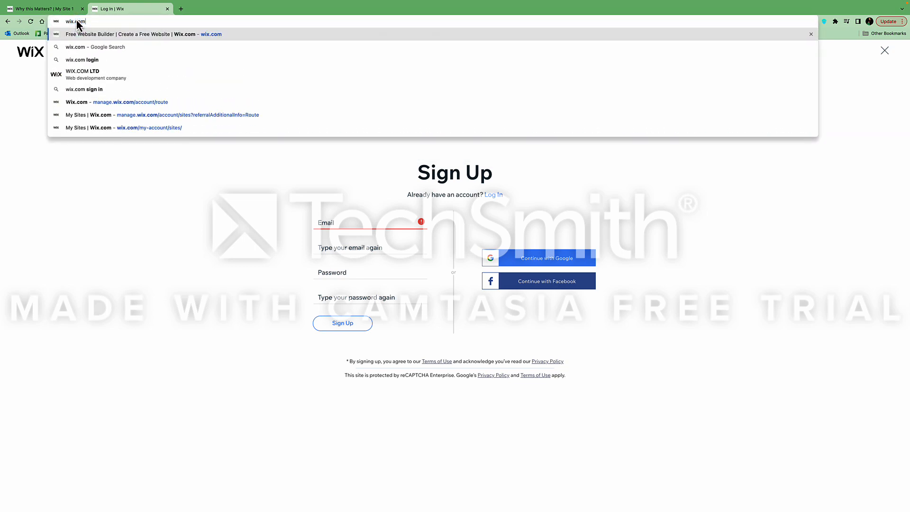
key("Return")
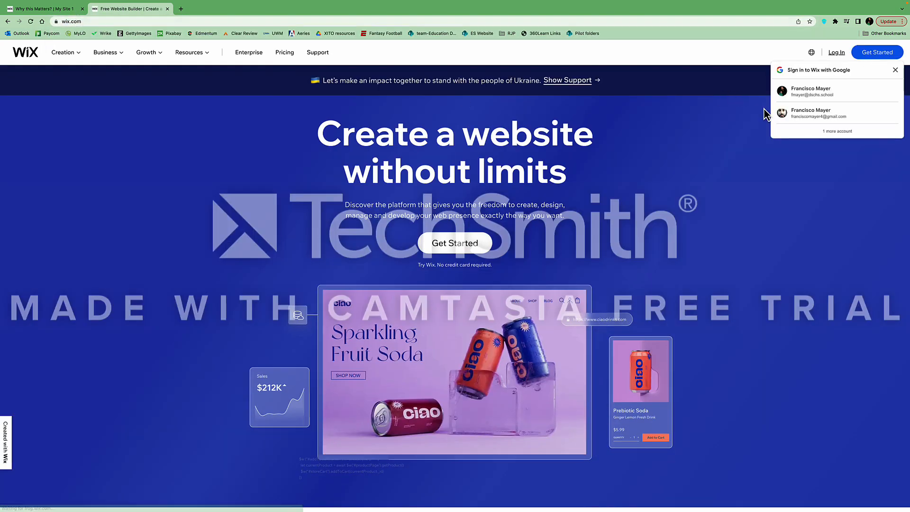
left_click(895, 71)
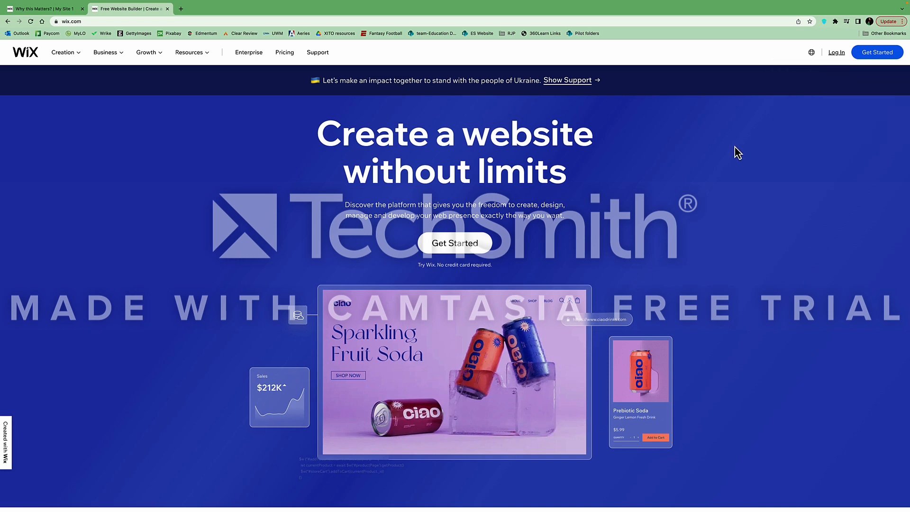
left_click(888, 57)
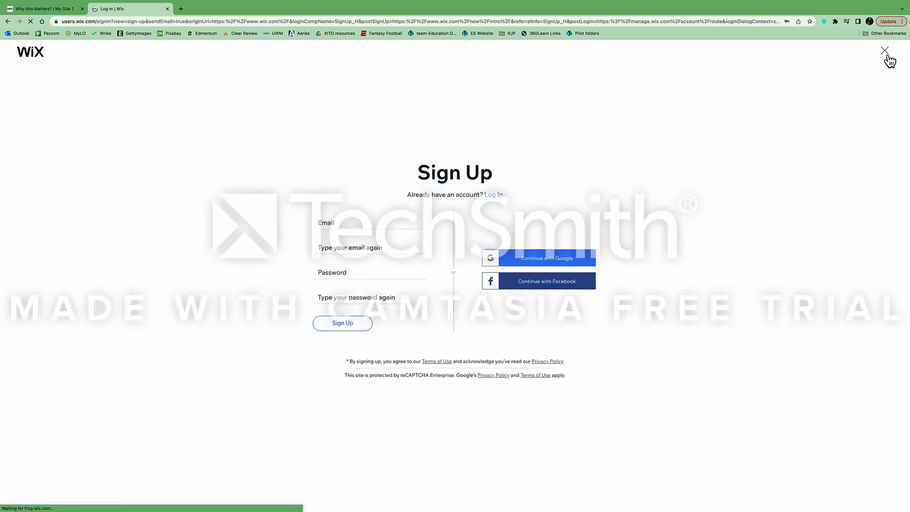
Enter the account e-mail, repeat it, and begin typing the password
left_click(354, 221)
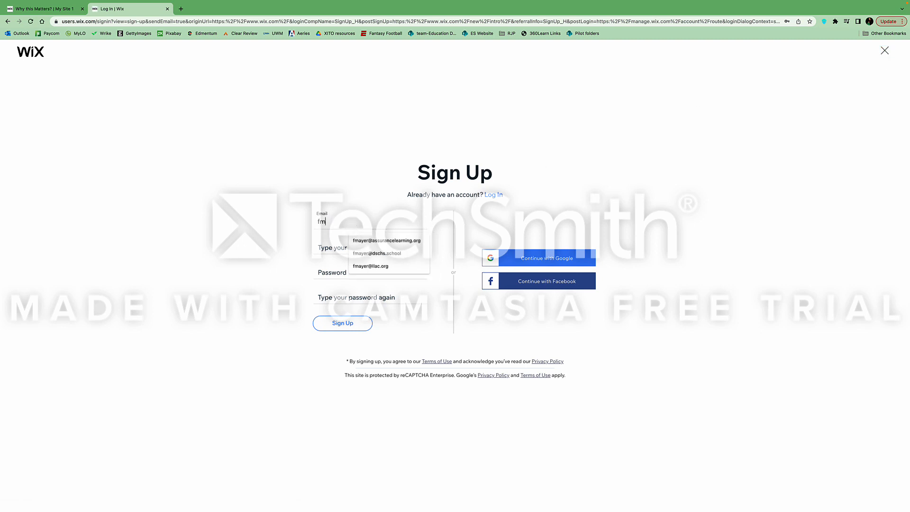
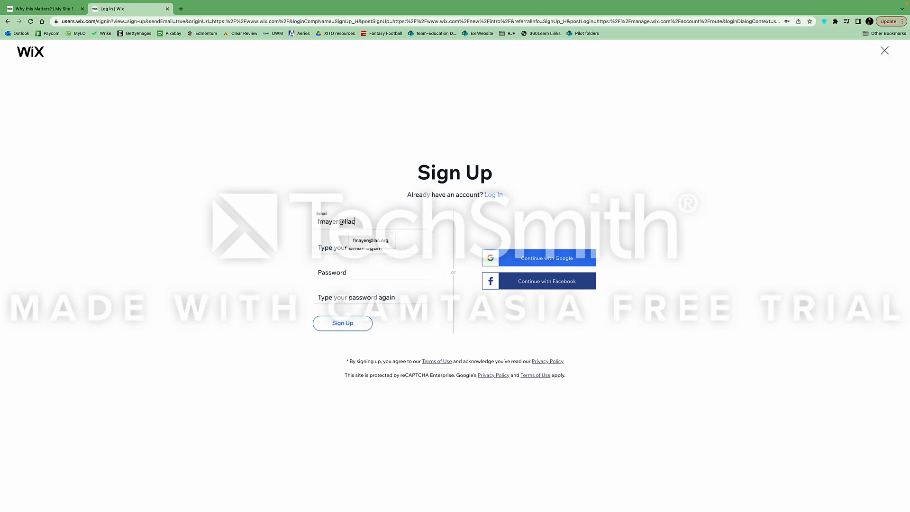
left_click(359, 254)
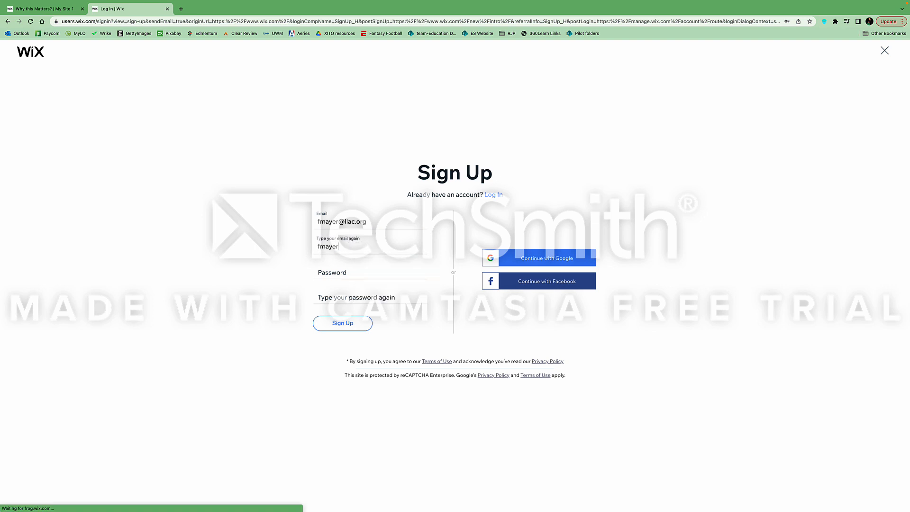
key("Tab")
type("•")
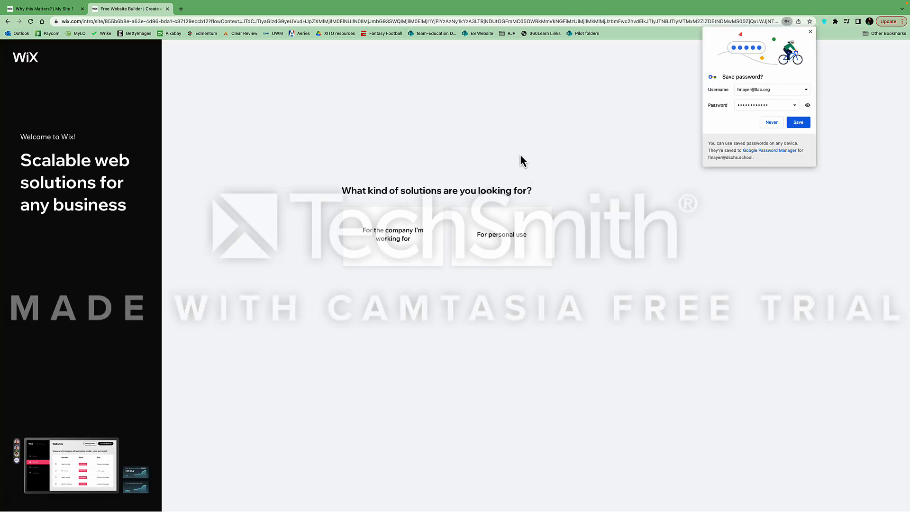
Decline saving the password and choose a site for personal use
left_click(775, 124)
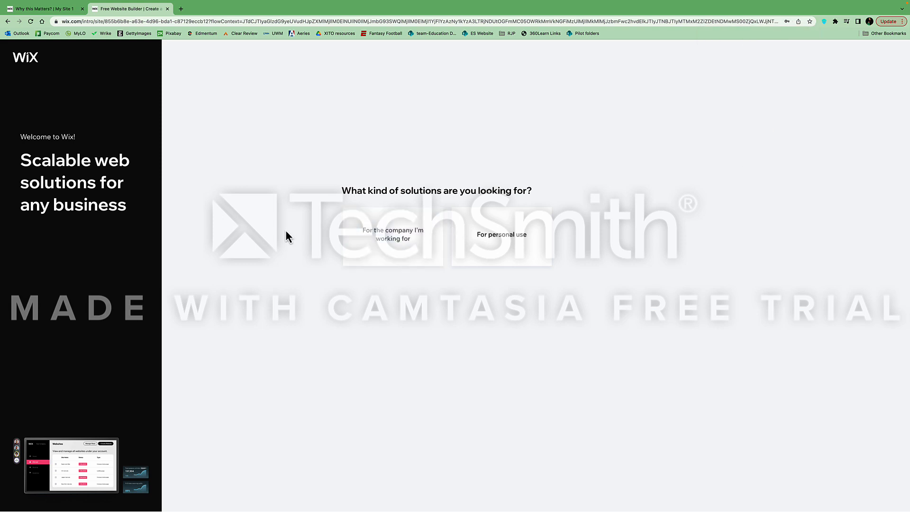
left_click(454, 217)
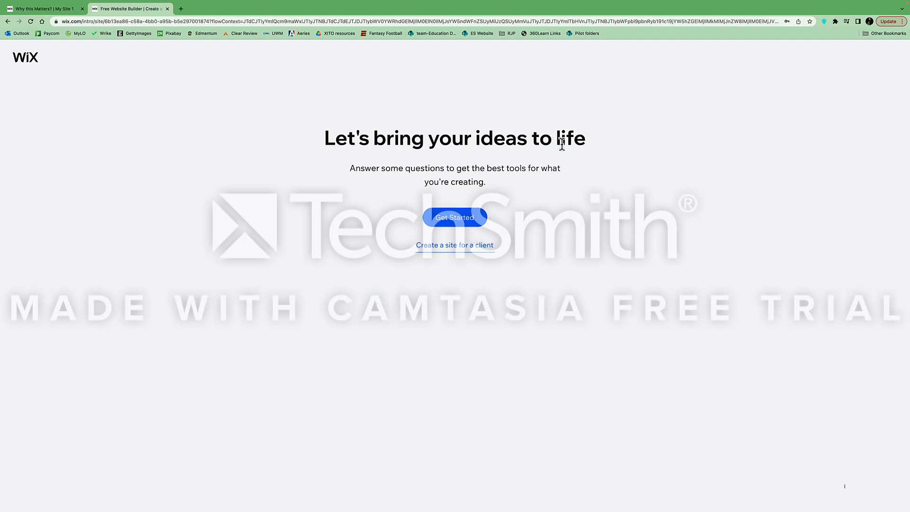
left_click(465, 222)
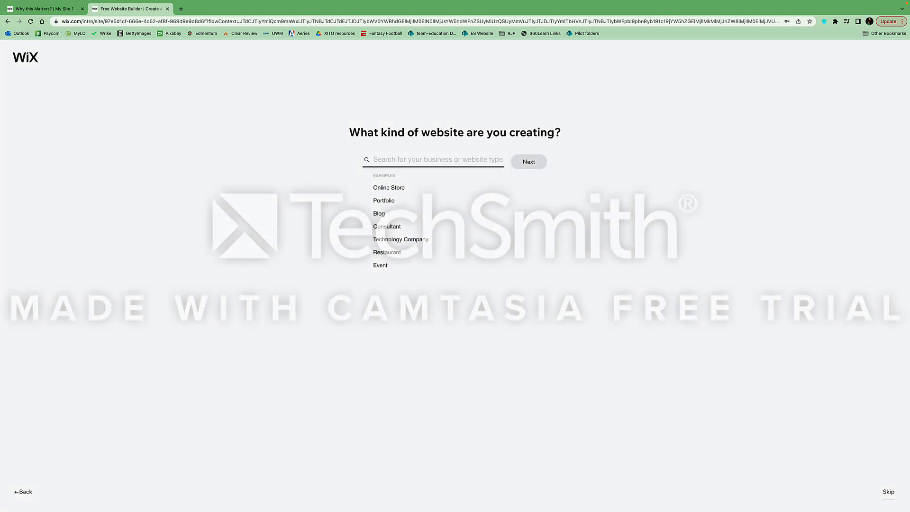
Search for and select 'Campaign Site' as the website type
left_click(385, 159)
type("cam")
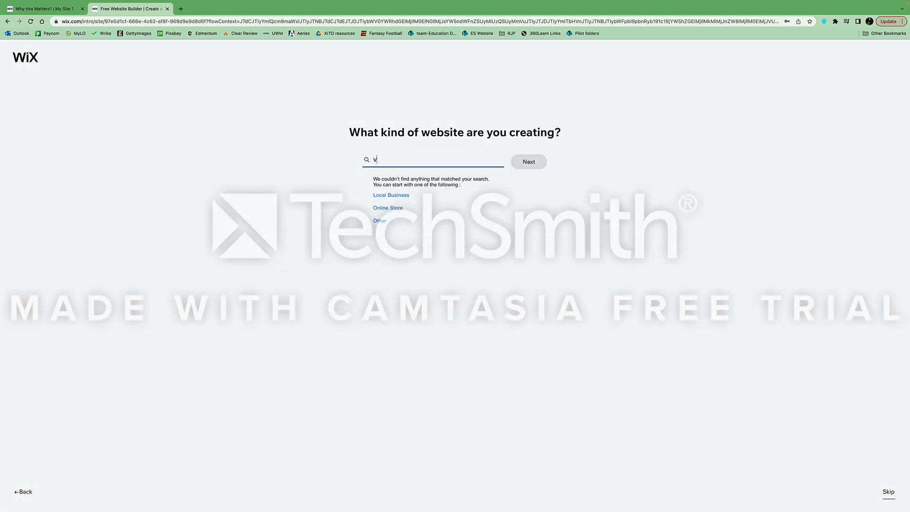
key("BackSpace")
key("BackSpace")
key("BackSpace")
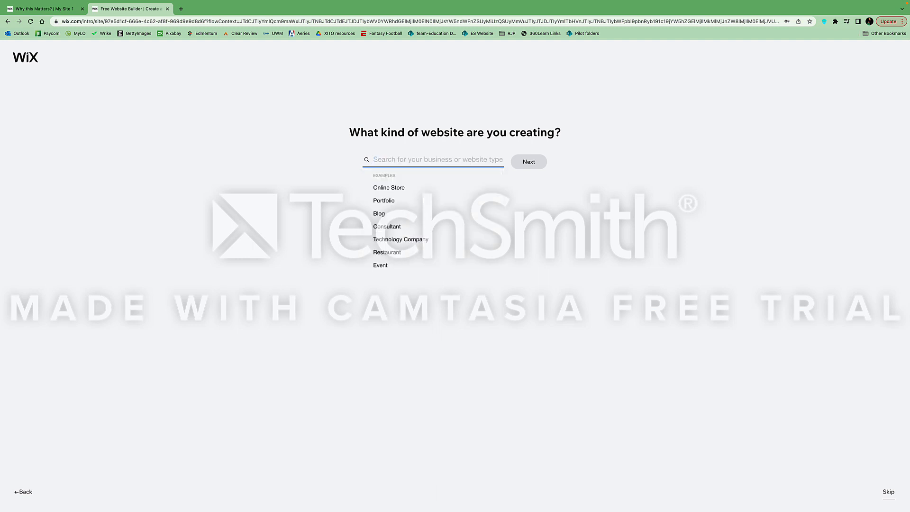
type("Campaig")
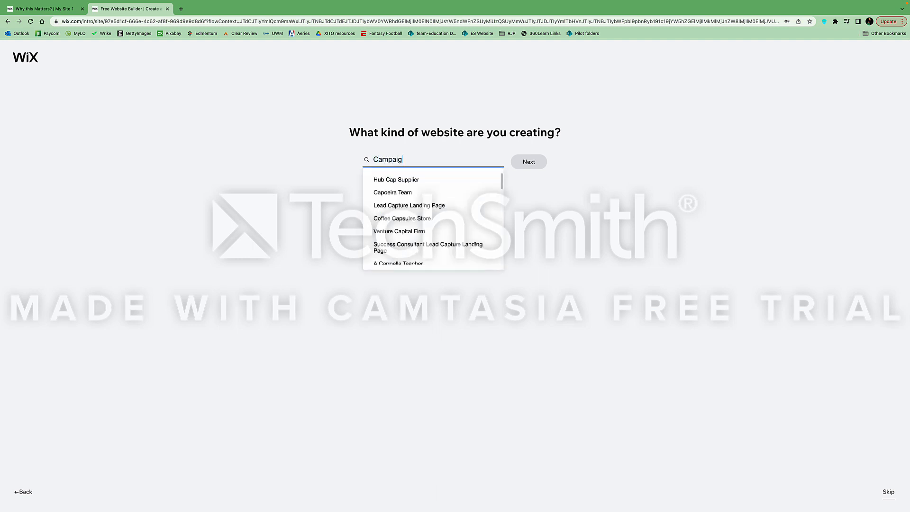
type("n Site")
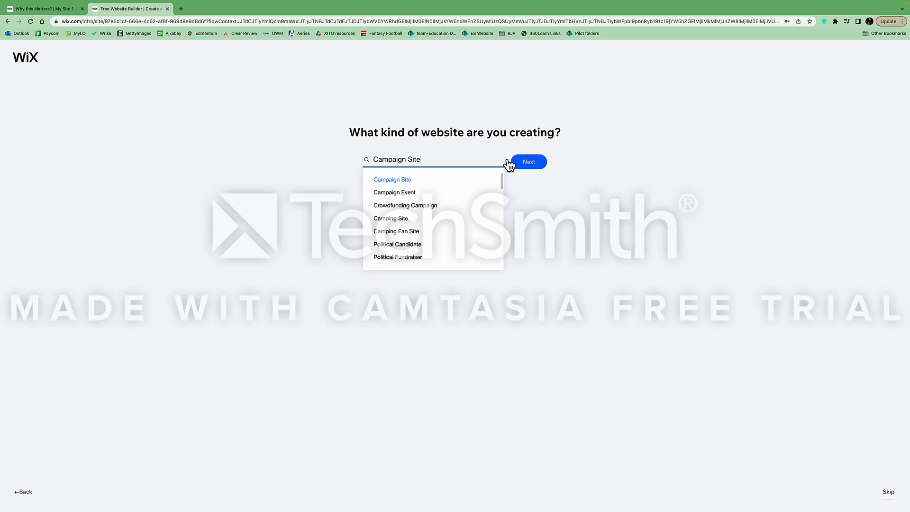
left_click(408, 180)
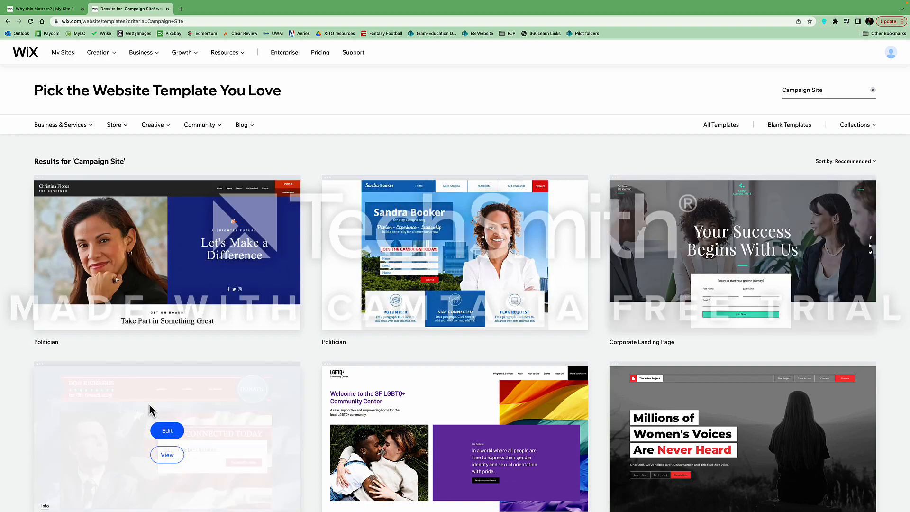
Browse both pages of Campaign Site templates and open Social NGO for editing
scroll(501, 322, "down", 15)
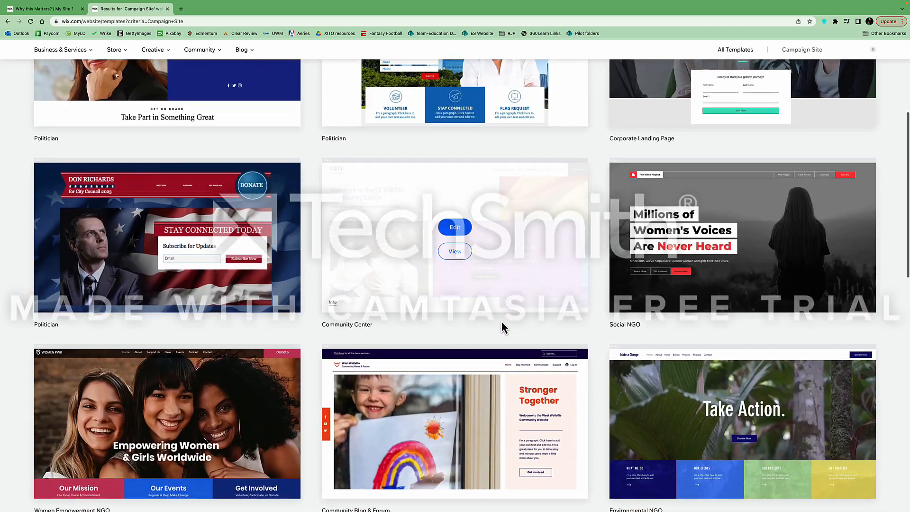
scroll(501, 322, "up", 6)
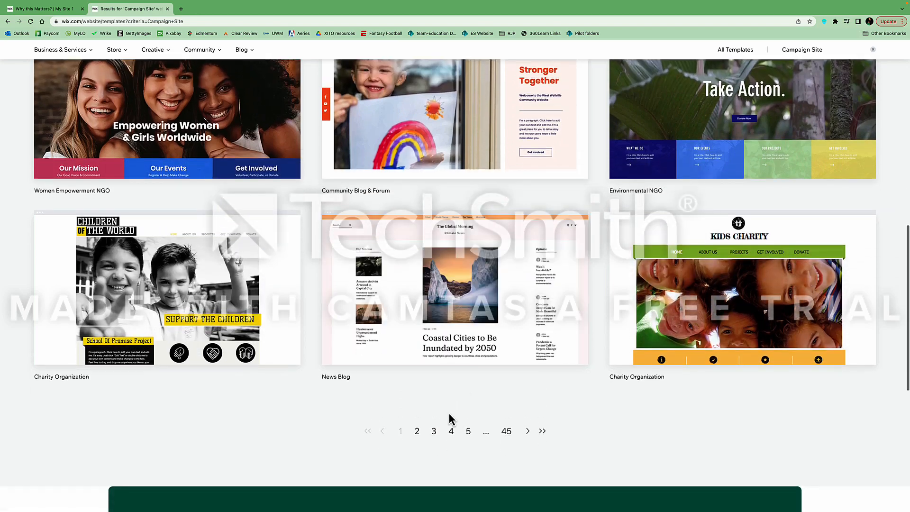
left_click(417, 431)
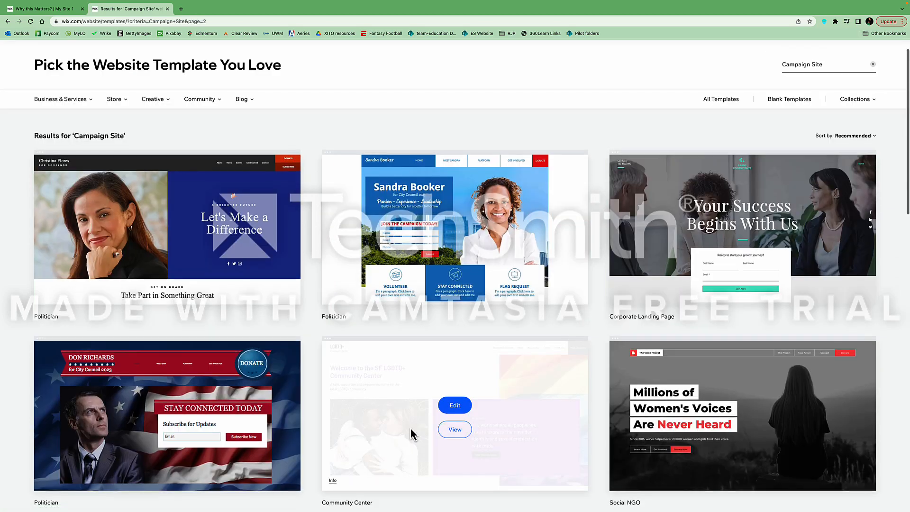
scroll(311, 319, "down", 15)
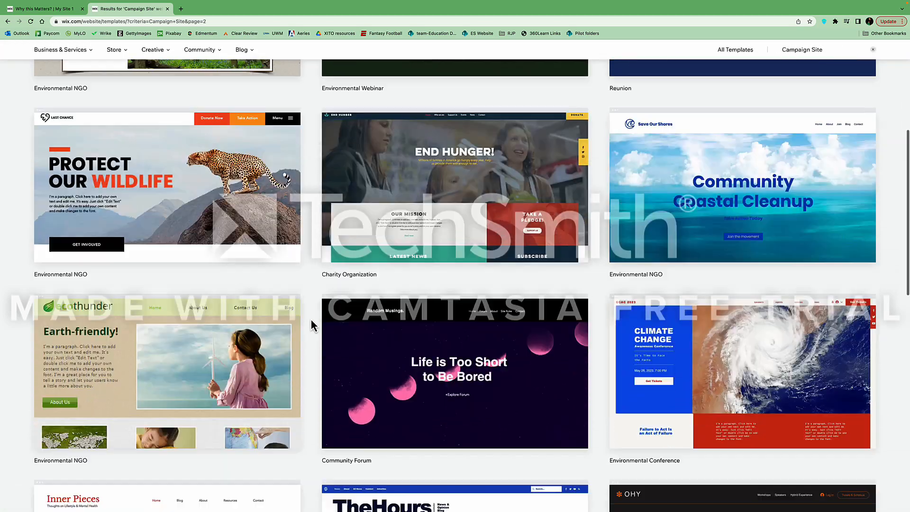
scroll(361, 325, "up", 7)
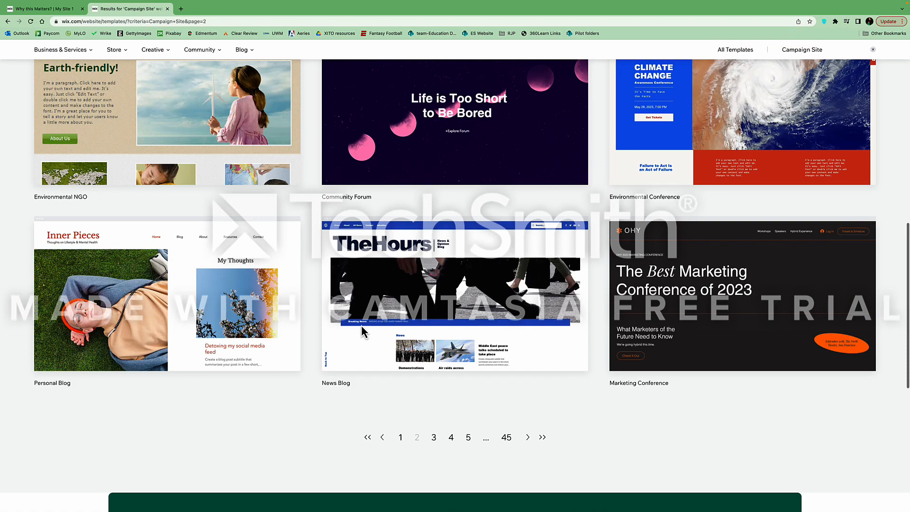
left_click(399, 436)
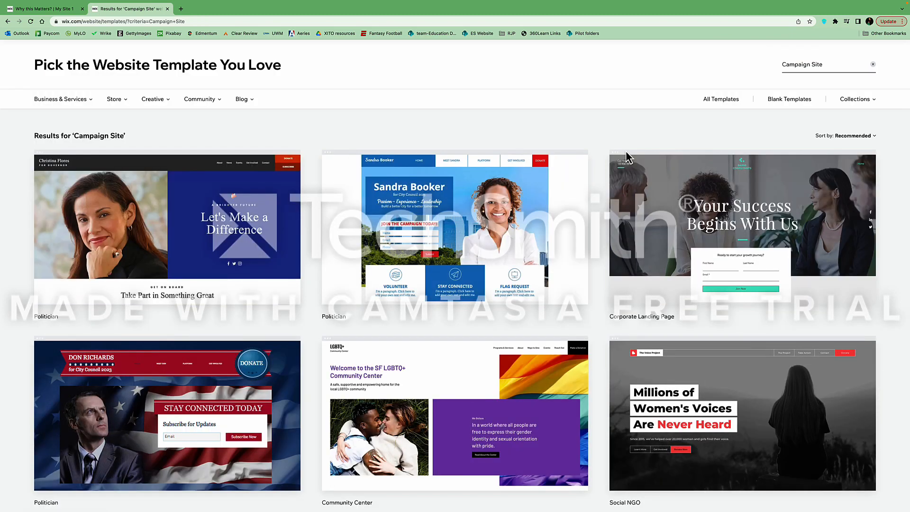
scroll(606, 192, "down", 4)
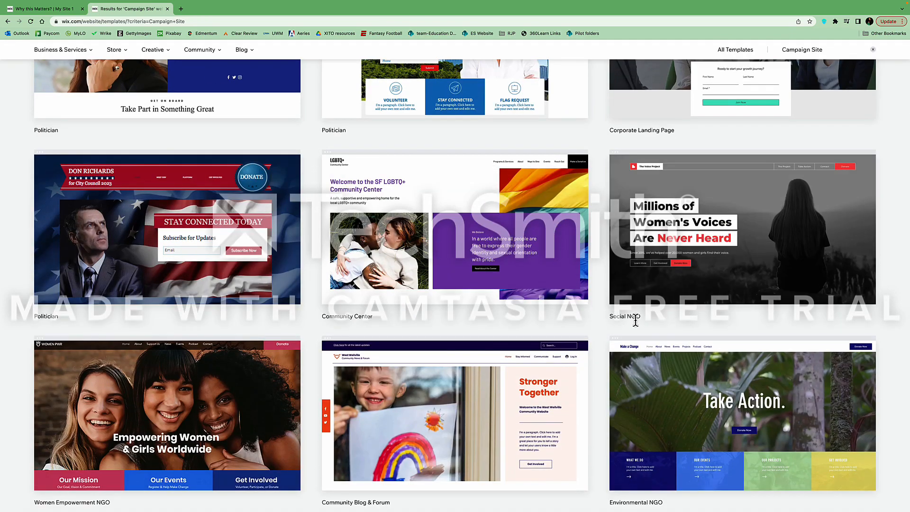
mouse_move(656, 278)
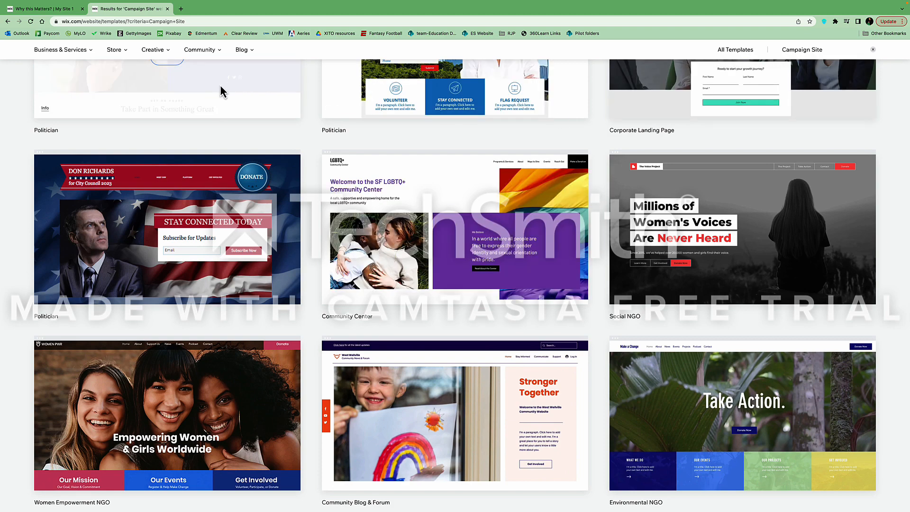
mouse_move(191, 374)
mouse_move(740, 237)
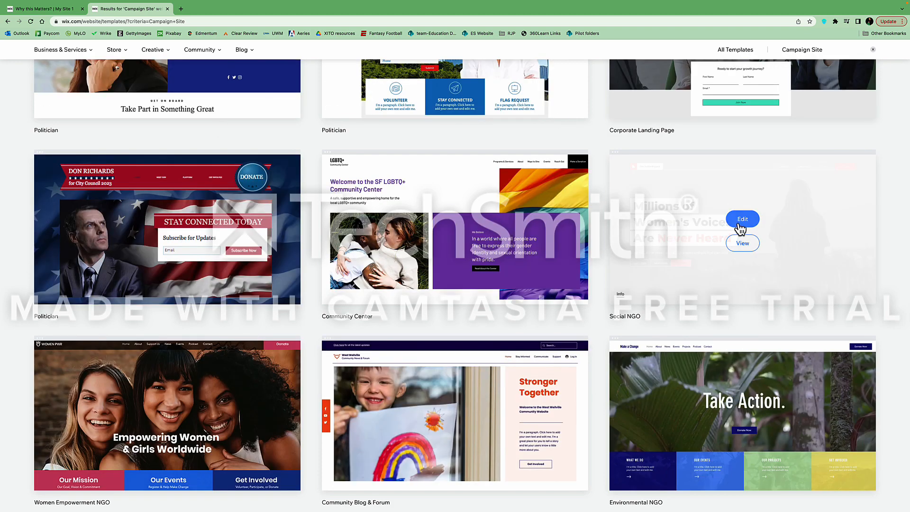
left_click(746, 221)
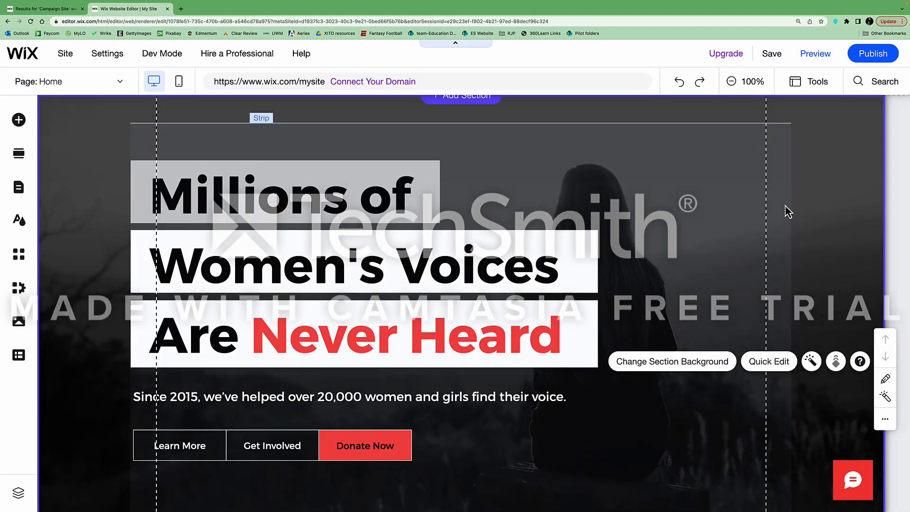
scroll(524, 239, "up", 1)
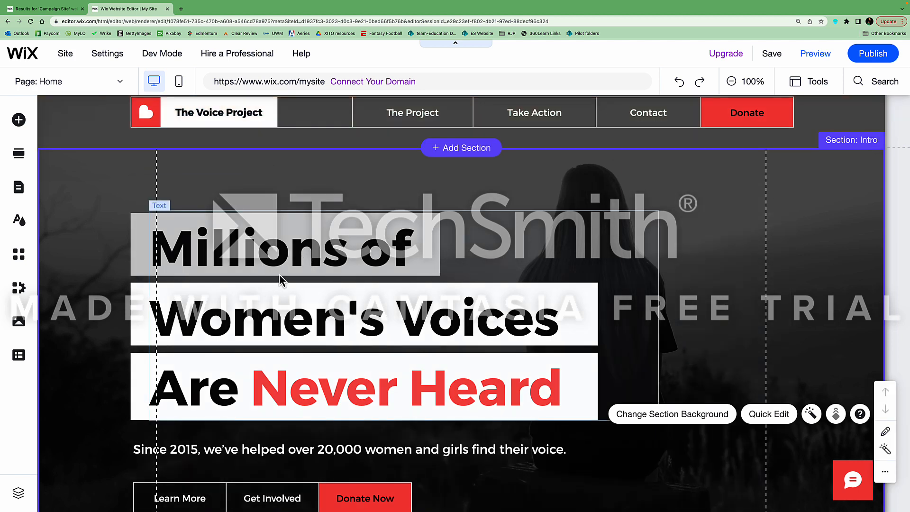
scroll(280, 275, "down", 2)
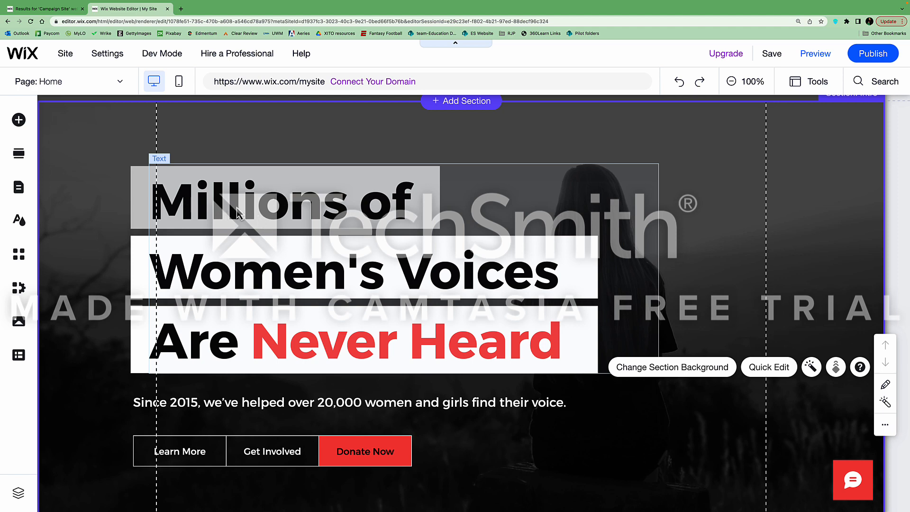
Replace the hero headline with 'Food deserts are most commonly found in minoritzed communities'
left_click(232, 208)
left_click(232, 207)
type("Food deserts ar")
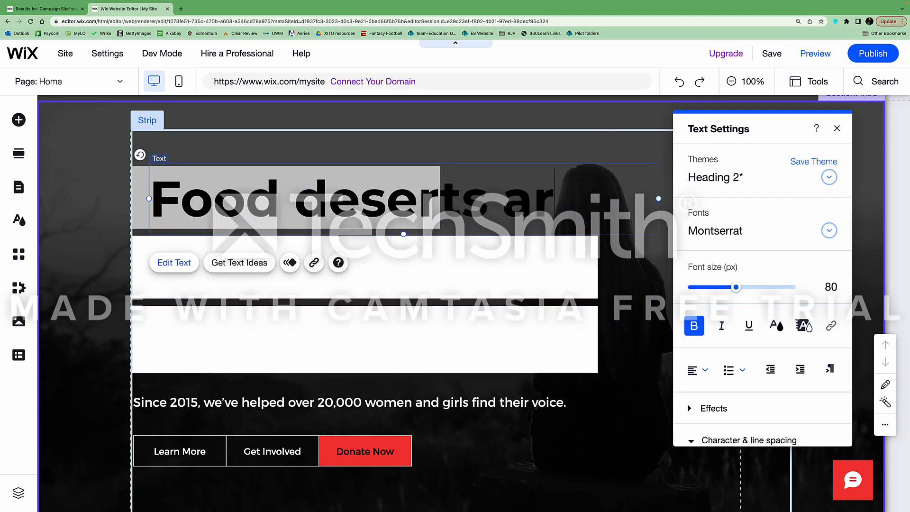
type("e most commonly found in minoritzed")
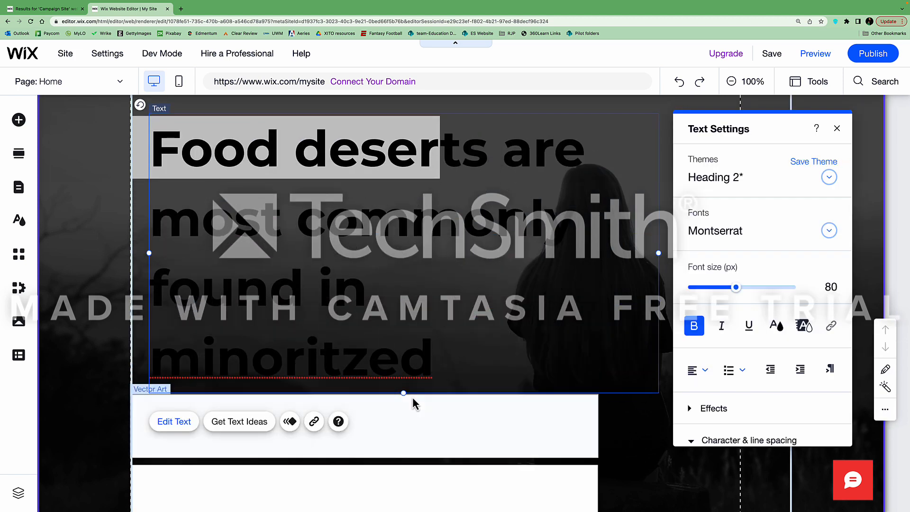
left_click_drag(404, 393, 405, 441)
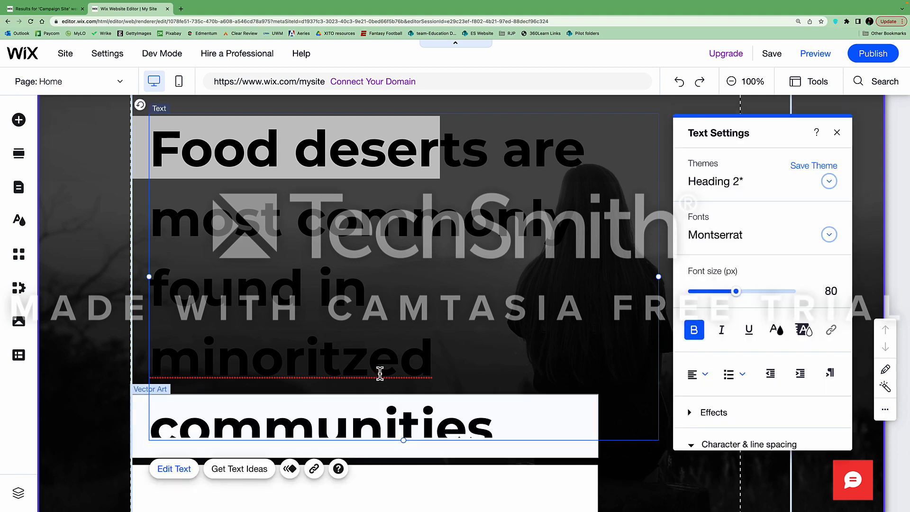
left_click_drag(493, 423, 152, 170)
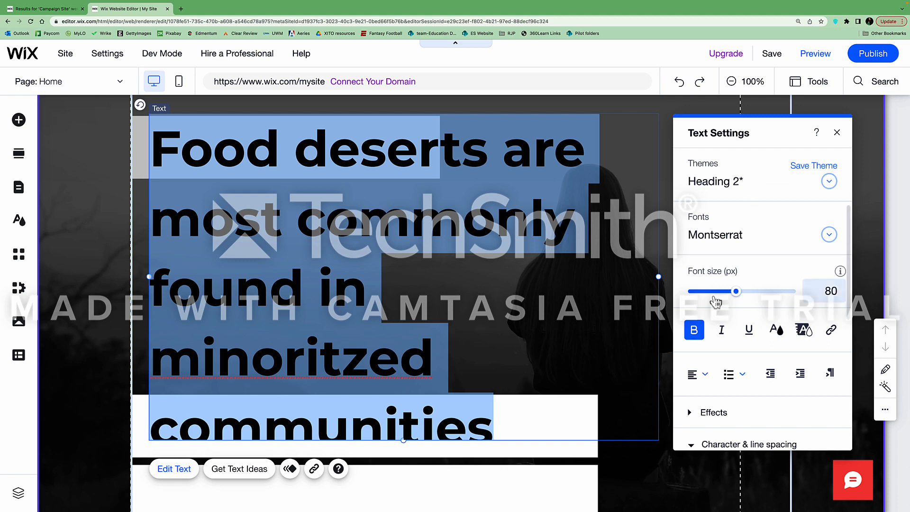
Set the headline to font size 58, tighter line spacing, and the Heading 4 style
left_click_drag(738, 296, 725, 298)
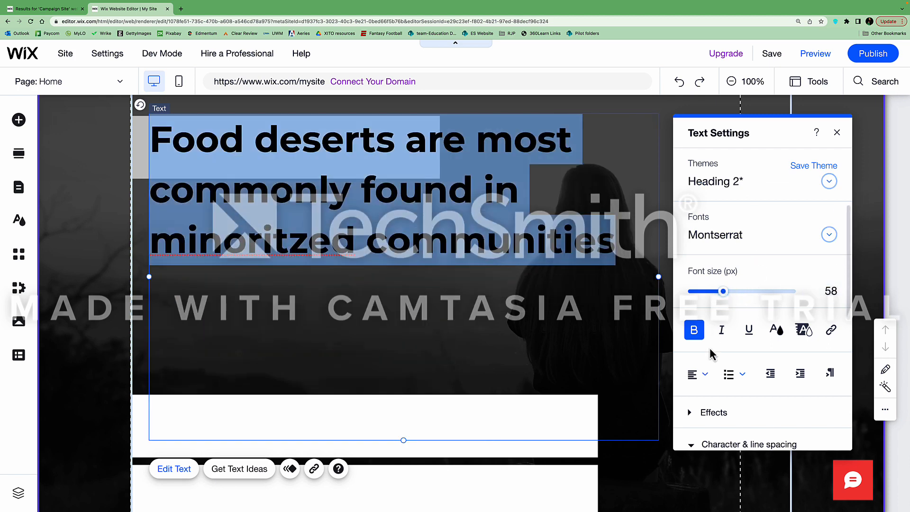
scroll(734, 388, "down", 2)
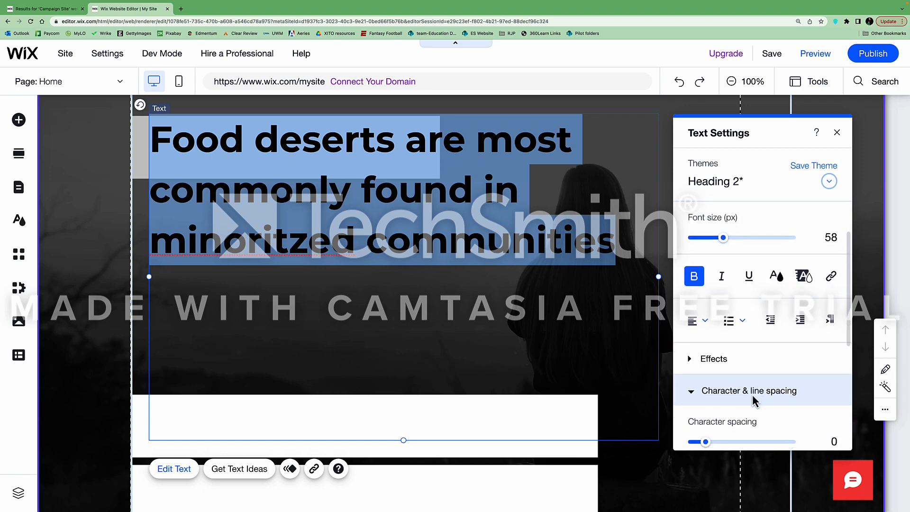
left_click(750, 393)
scroll(734, 390, "down", 2)
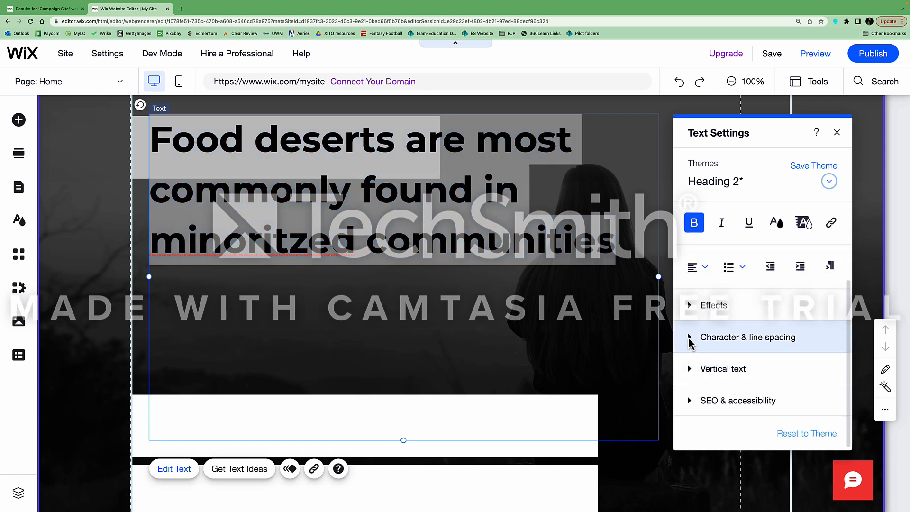
left_click(690, 339)
left_click_drag(725, 372, 715, 369)
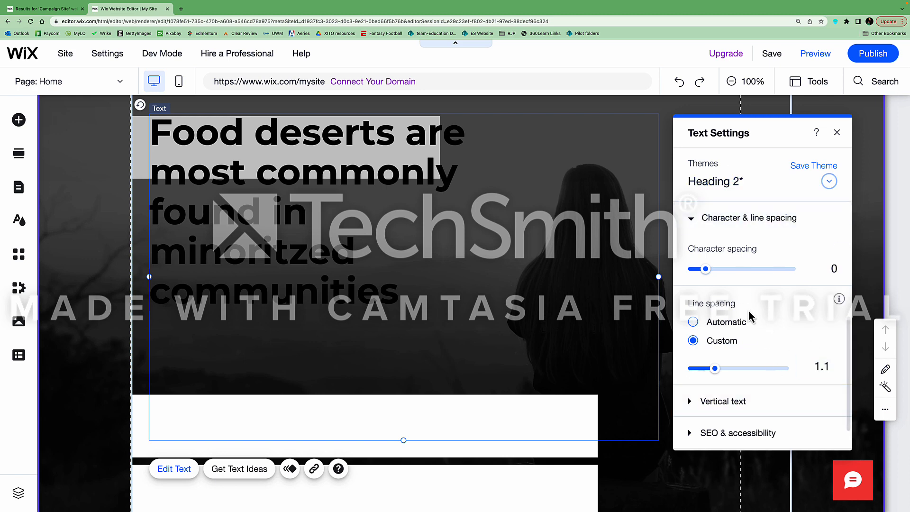
scroll(753, 327, "up", 5)
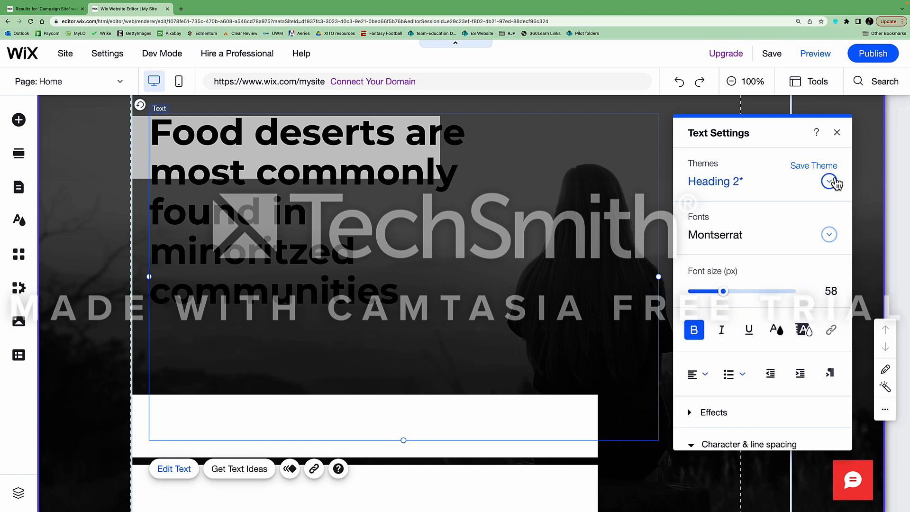
left_click(830, 180)
left_click(744, 285)
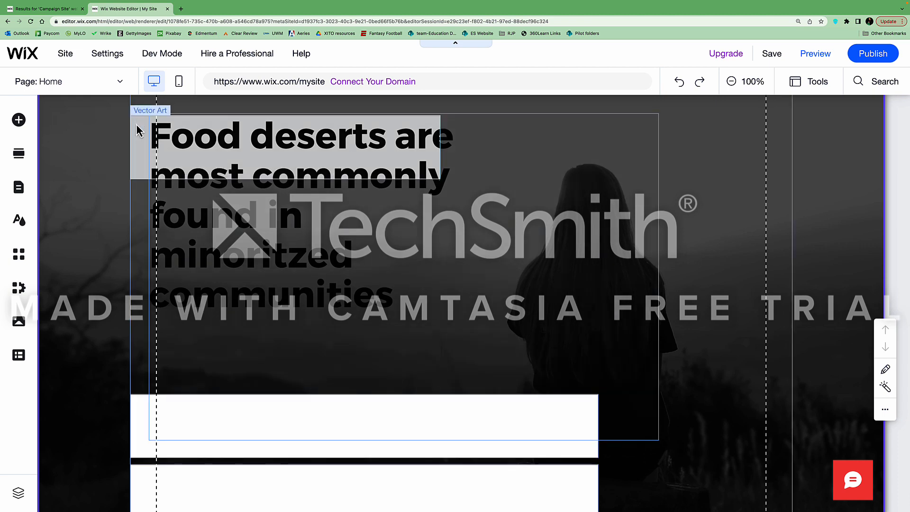
Widen and stretch the grey box down to cover all headline lines
left_click(136, 124)
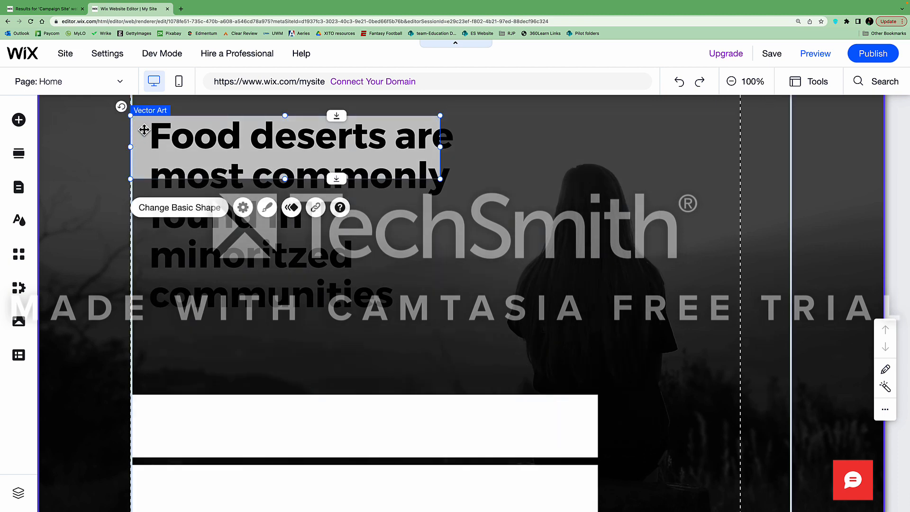
left_click_drag(440, 179, 474, 183)
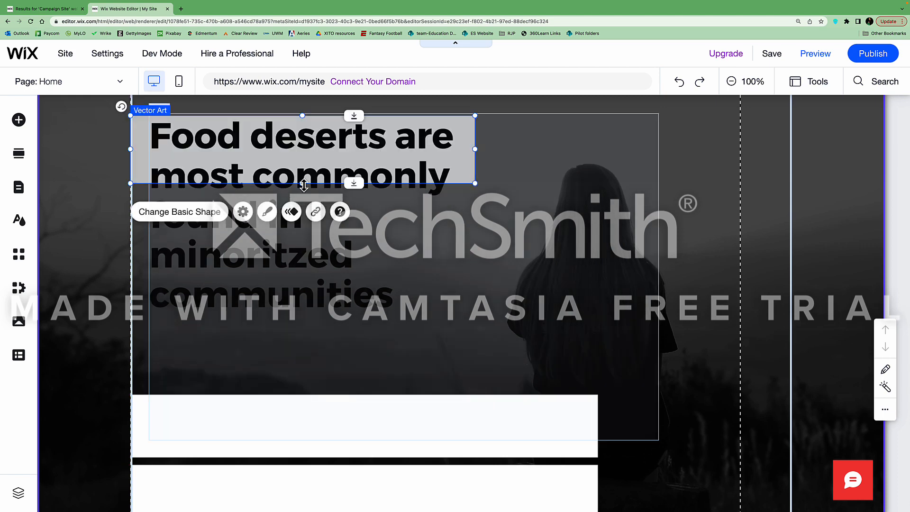
left_click_drag(304, 185, 311, 329)
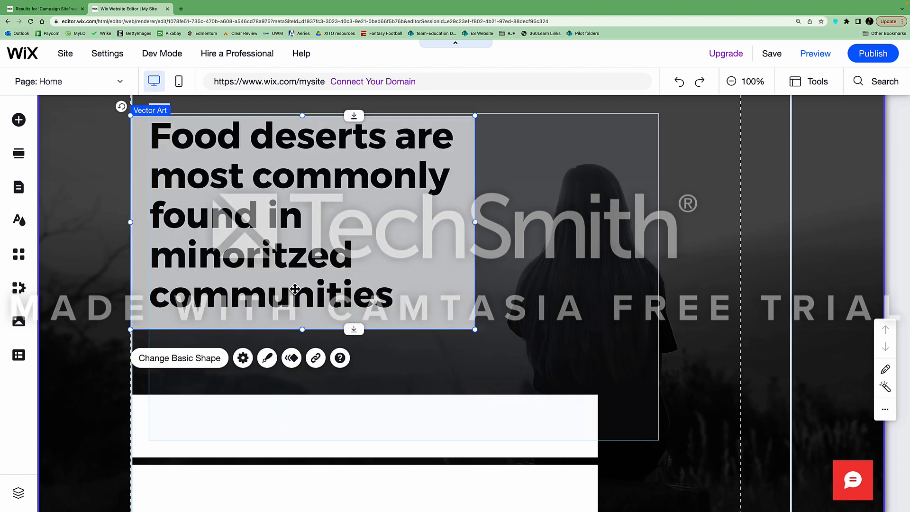
Correct the headline typo to 'minoritized'
left_click(289, 250)
double_click(287, 250)
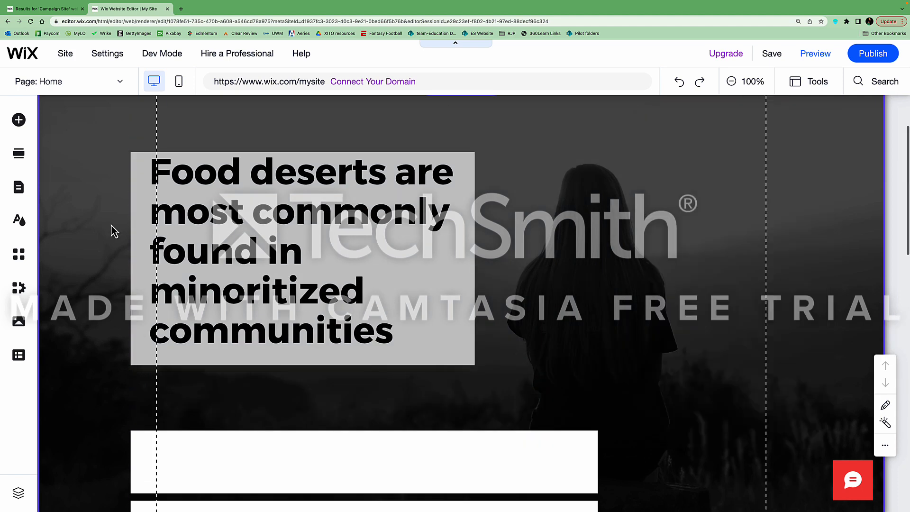
left_click(112, 226)
scroll(503, 327, "down", 4)
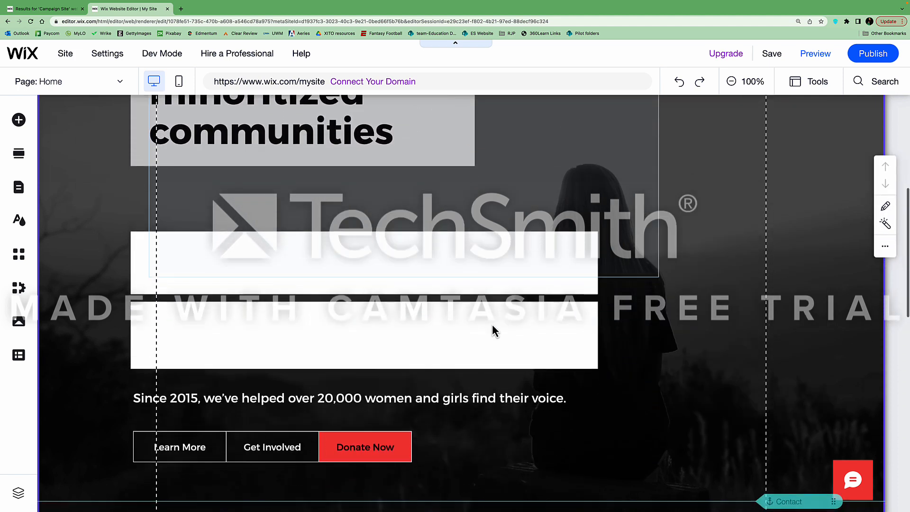
Replace 'Since 2015' with a larger, line-broken 'Community gardens increase local access to healthy foods for all communities'
double_click(147, 399)
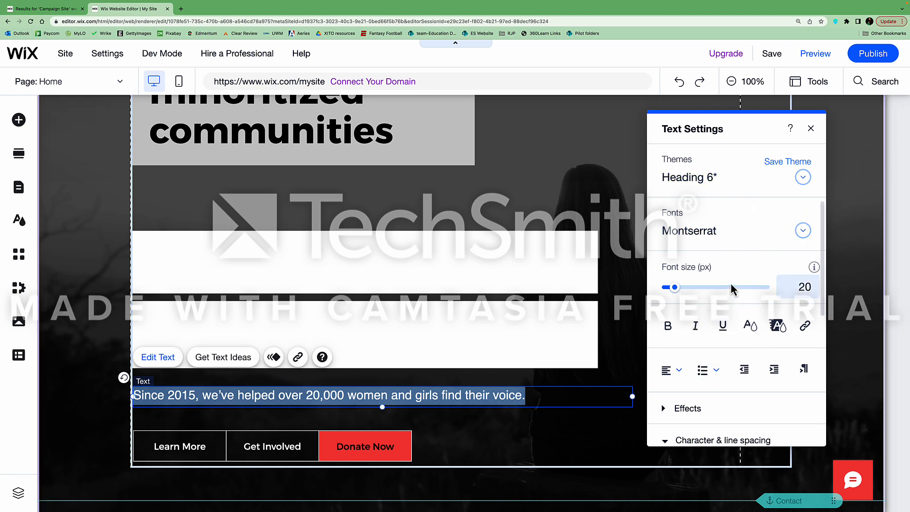
left_click_drag(675, 287, 681, 287)
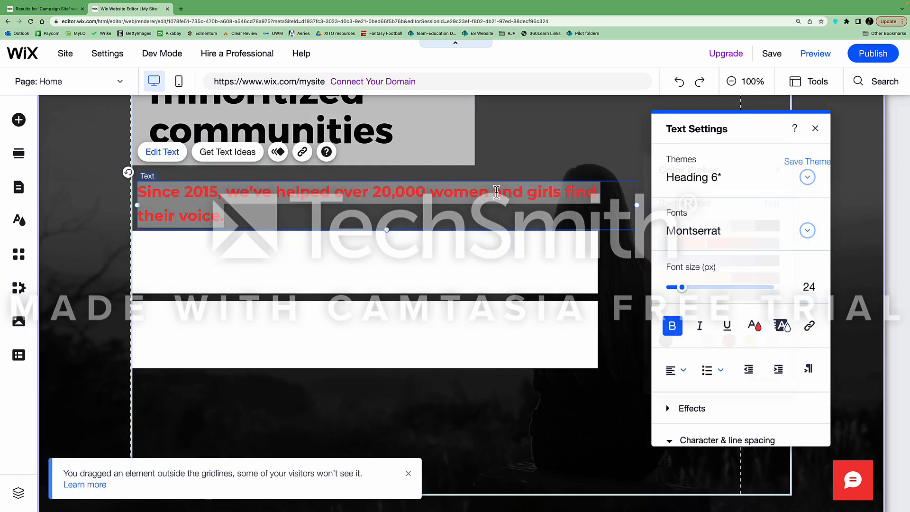
type("Community")
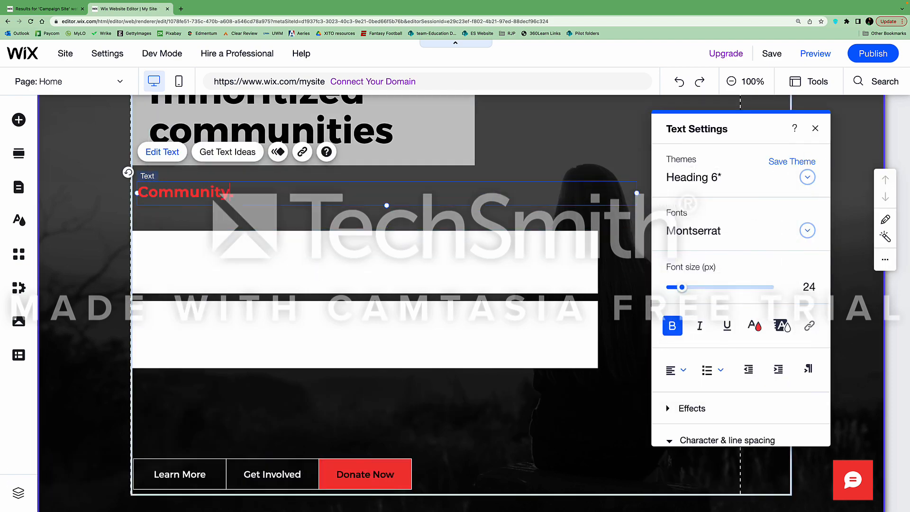
type(" gardens increase local access to healthy foods for all communities")
left_click(468, 193)
key("Return")
left_click_drag(682, 287, 688, 288)
key("Return")
key("Return")
key("super+a")
scroll(715, 361, "down", 5)
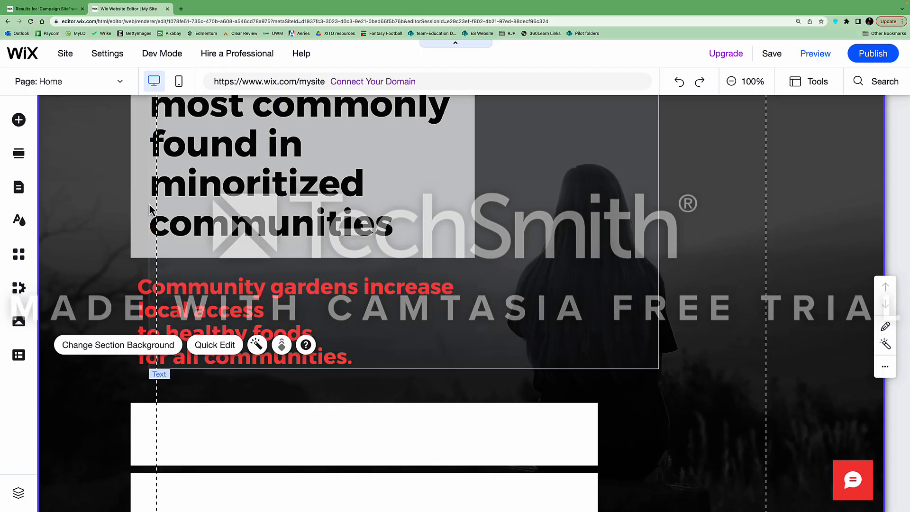
scroll(152, 203, "up", 2)
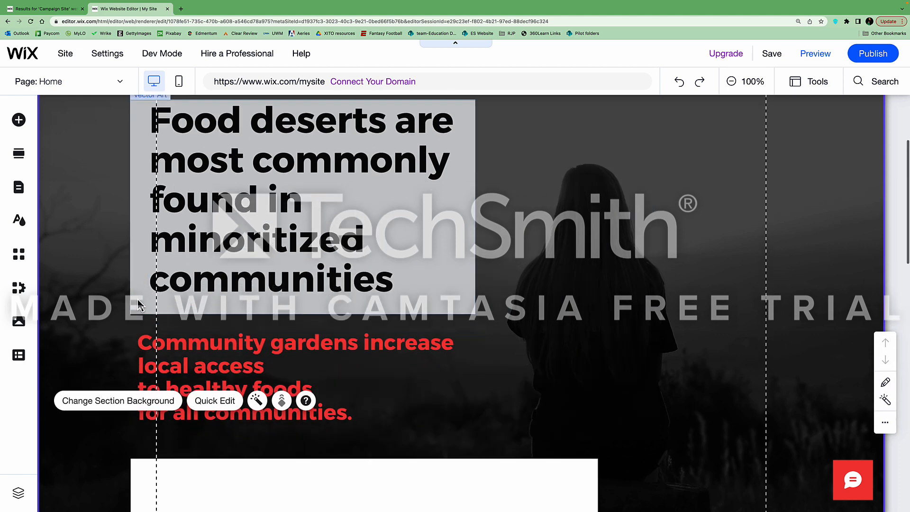
scroll(140, 305, "down", 1)
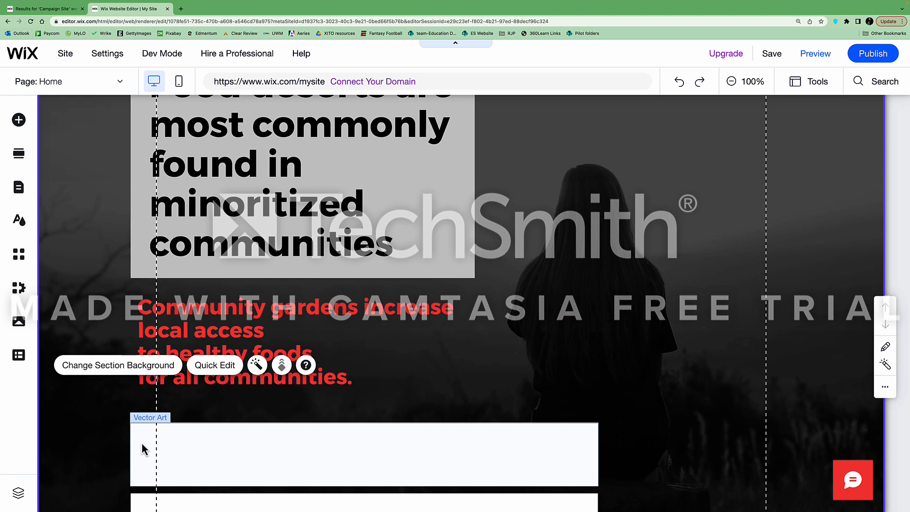
Move the white box behind the red text, extend it downward, and narrow it to fit
left_click_drag(142, 449, 138, 302)
left_click_drag(372, 354, 371, 423)
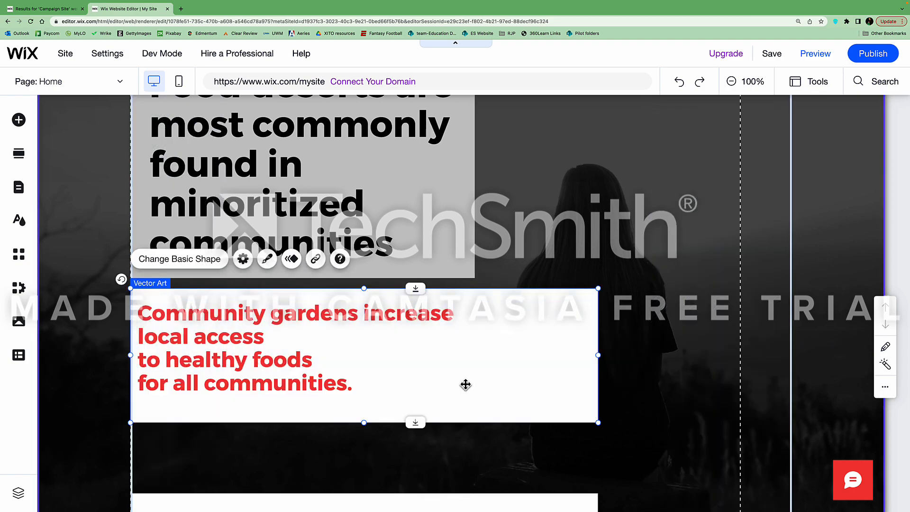
left_click_drag(597, 355, 475, 355)
scroll(257, 425, "up", 2)
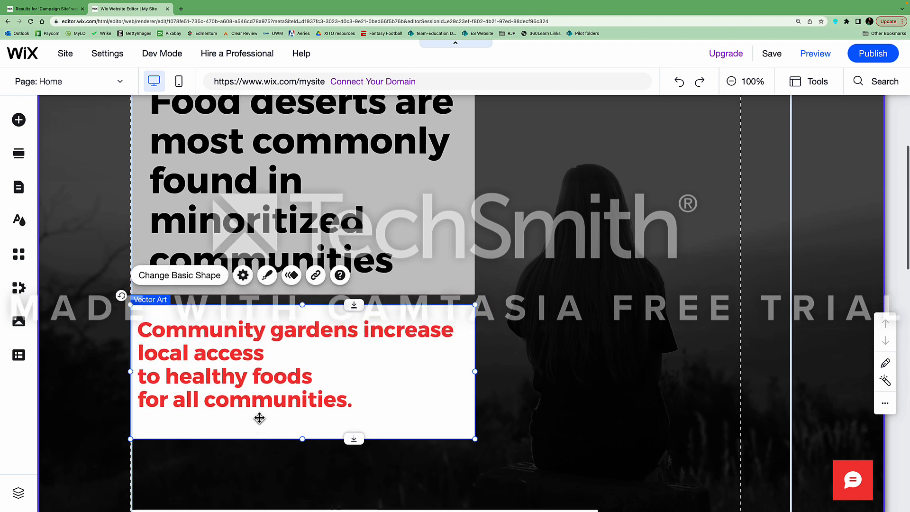
left_click(216, 338)
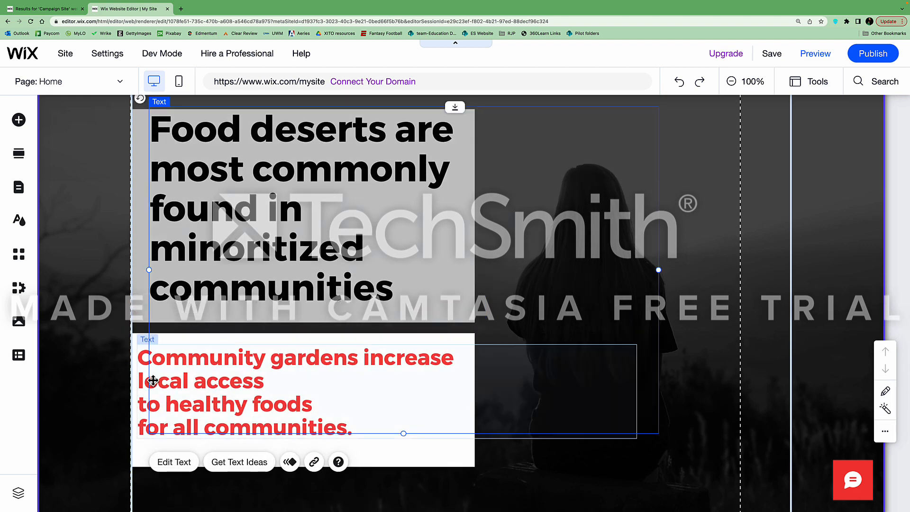
left_click(138, 446)
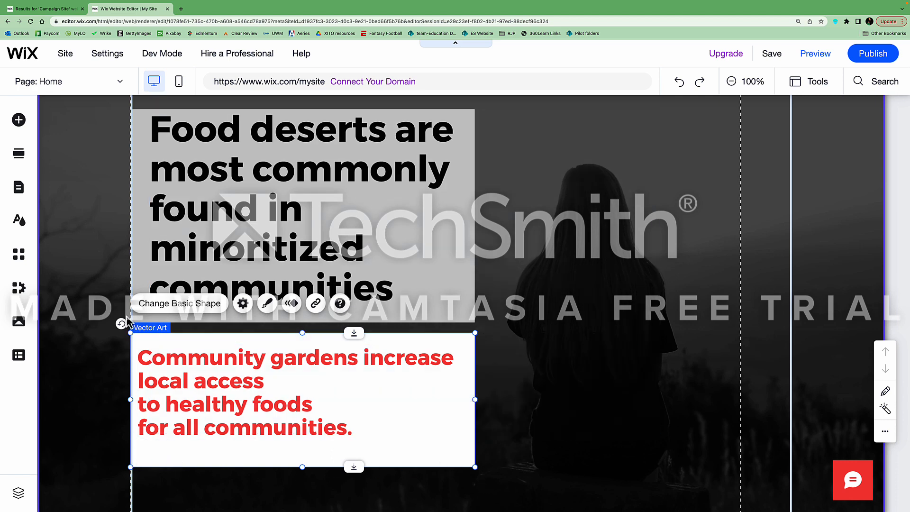
Fill the box behind the red text with light grey #C7C7C7 to match the headline box
left_click(267, 304)
left_click(642, 212)
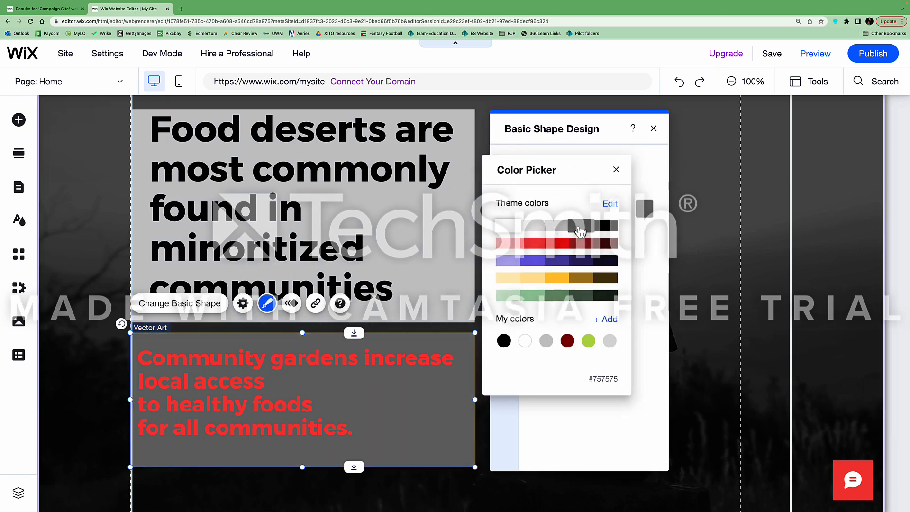
left_click(303, 334)
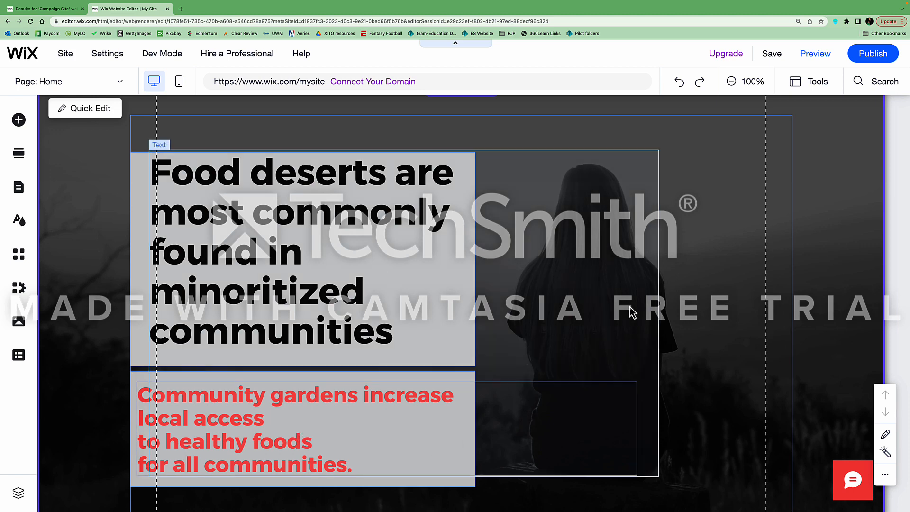
scroll(711, 314, "up", 3)
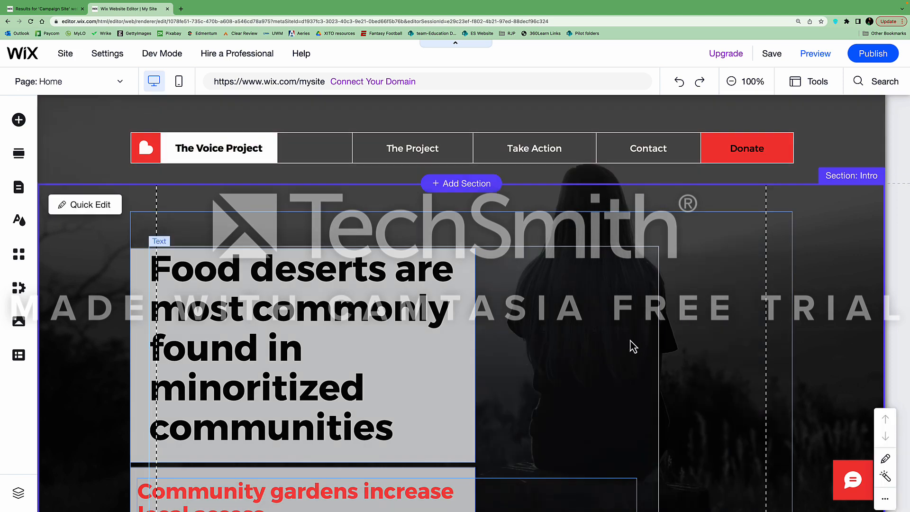
left_click(293, 251)
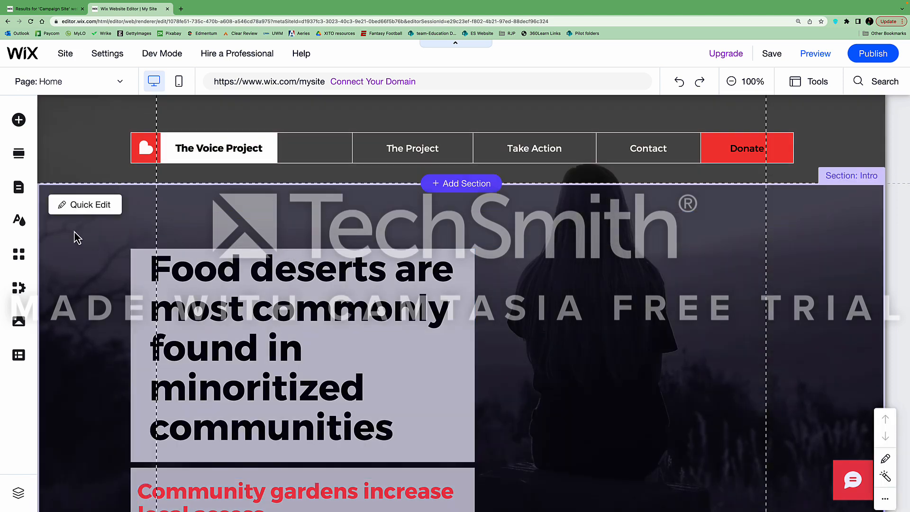
Open Site Design's Page Background settings and choose an image background
left_click(19, 220)
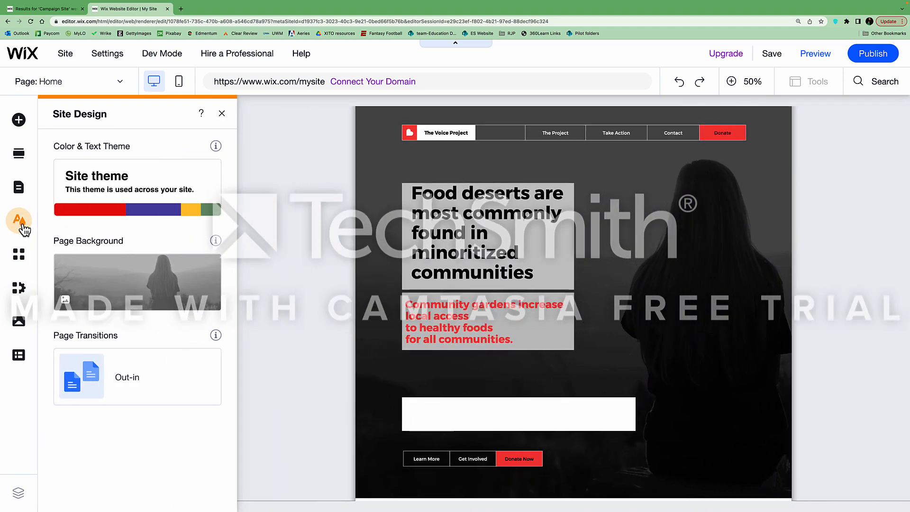
mouse_move(119, 279)
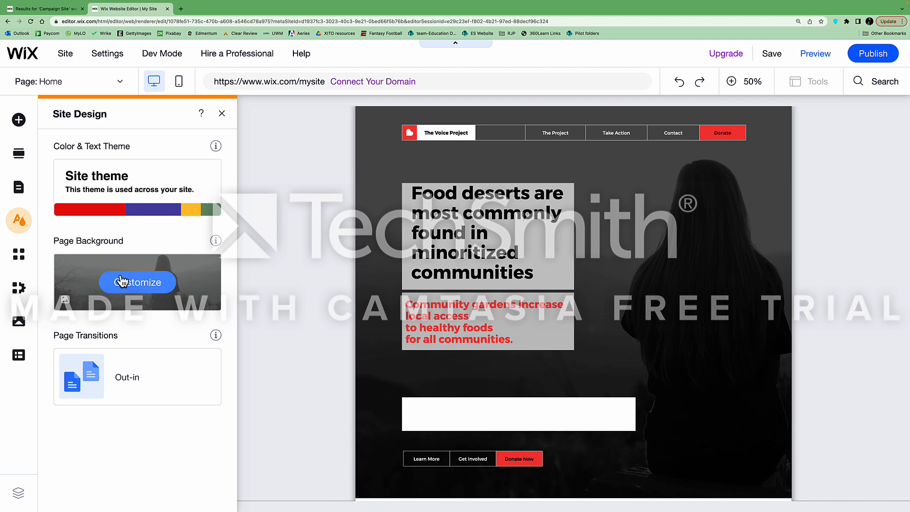
left_click(124, 285)
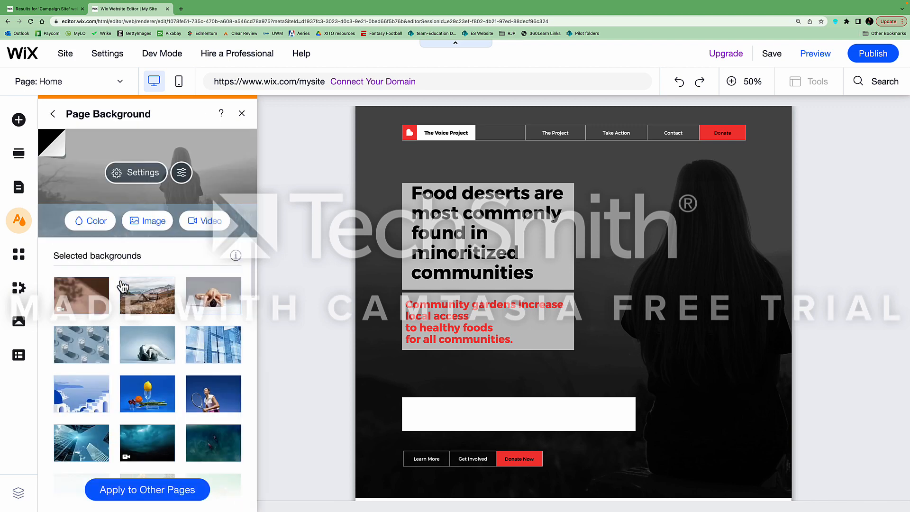
left_click(151, 228)
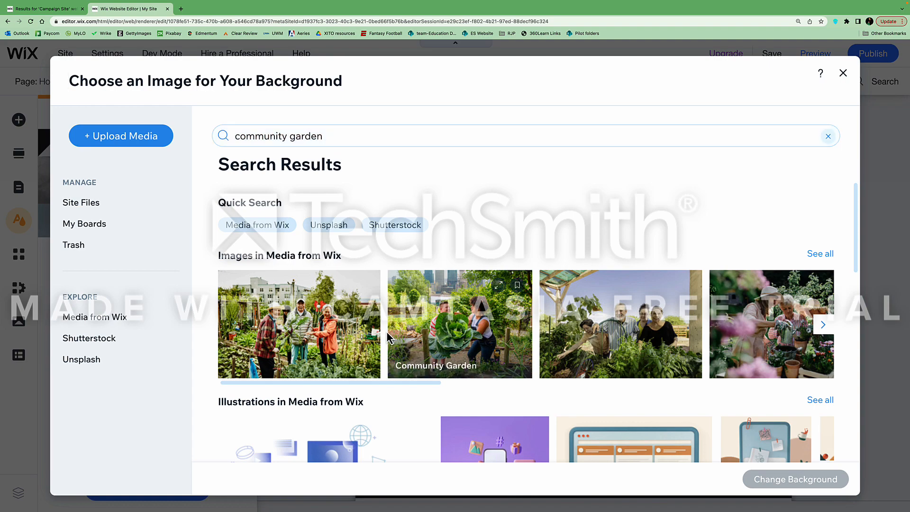
Page through the Media from Wix garden photos and apply Organic Garden as the page background
scroll(388, 337, "down", 8)
scroll(388, 338, "down", 3)
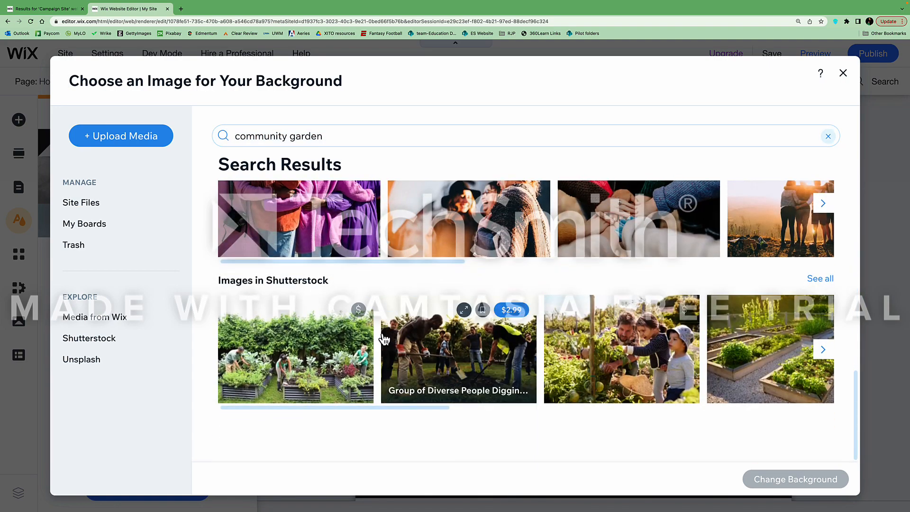
scroll(385, 338, "up", 10)
left_click(823, 326)
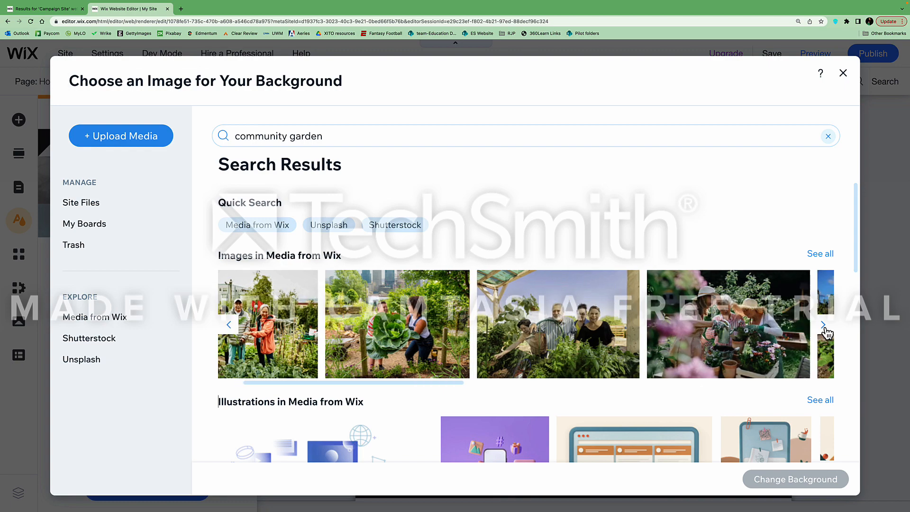
left_click(824, 326)
left_click(823, 326)
left_click(823, 326)
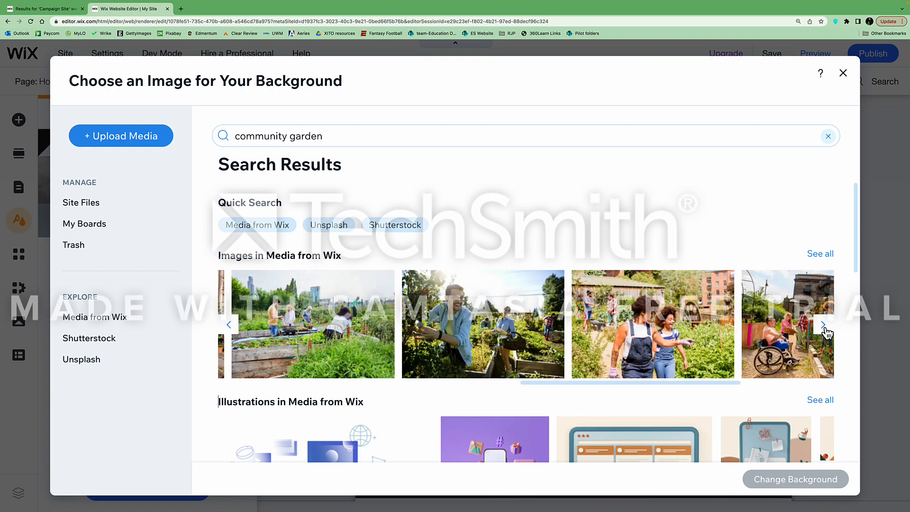
left_click(825, 329)
left_click(825, 329)
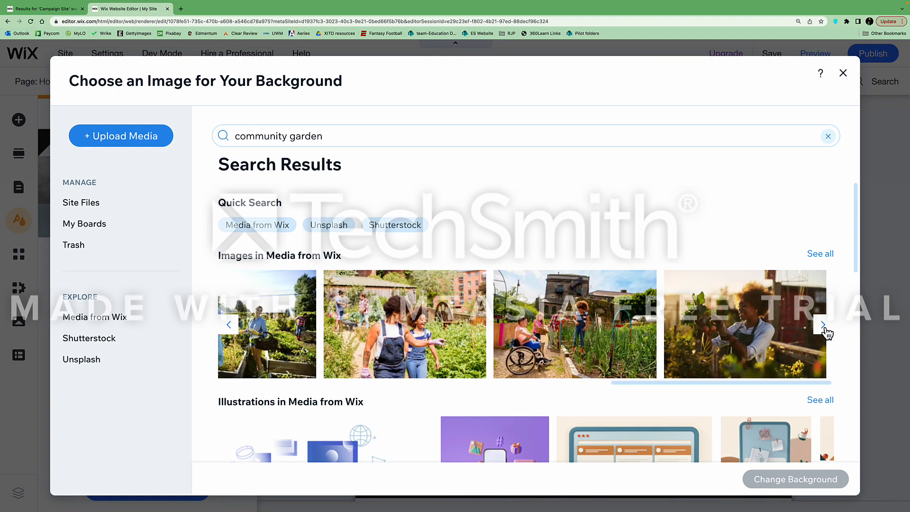
left_click(767, 327)
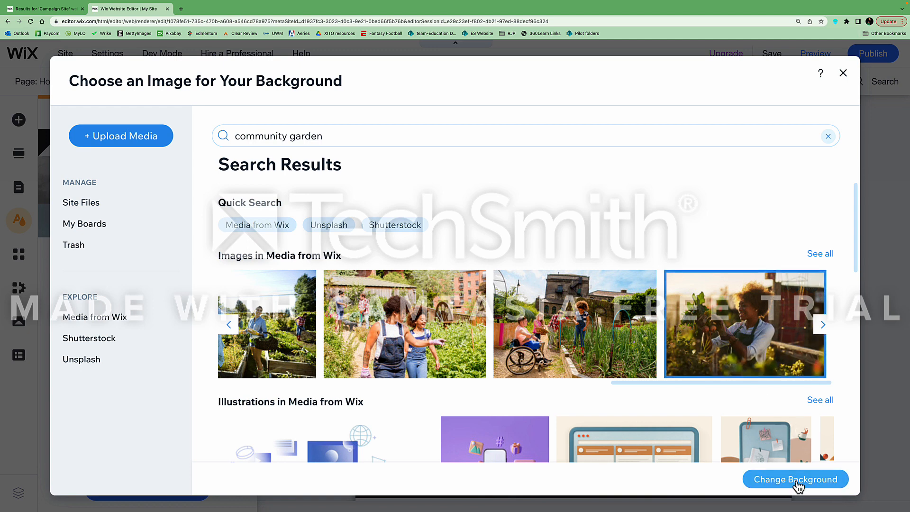
left_click(812, 486)
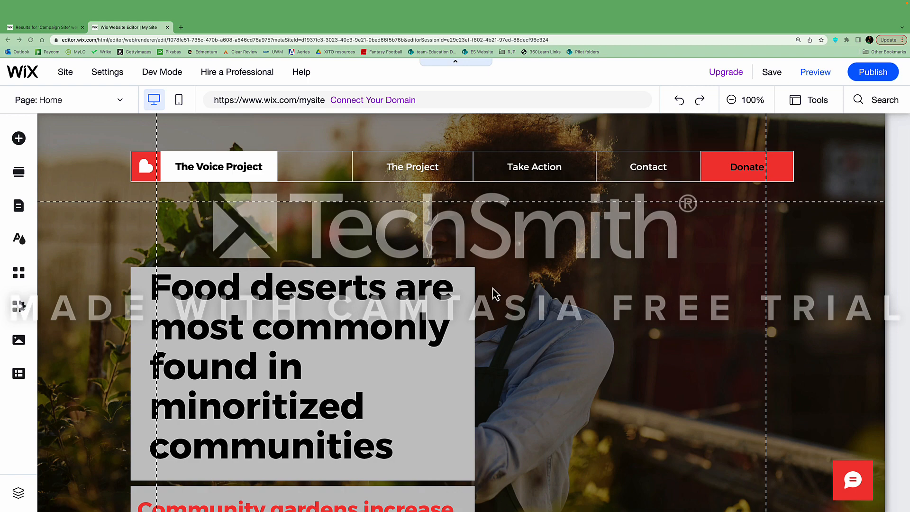
Reopen Site Design to show the site theme, garden background and Out-in page transition
scroll(438, 298, "down", 3)
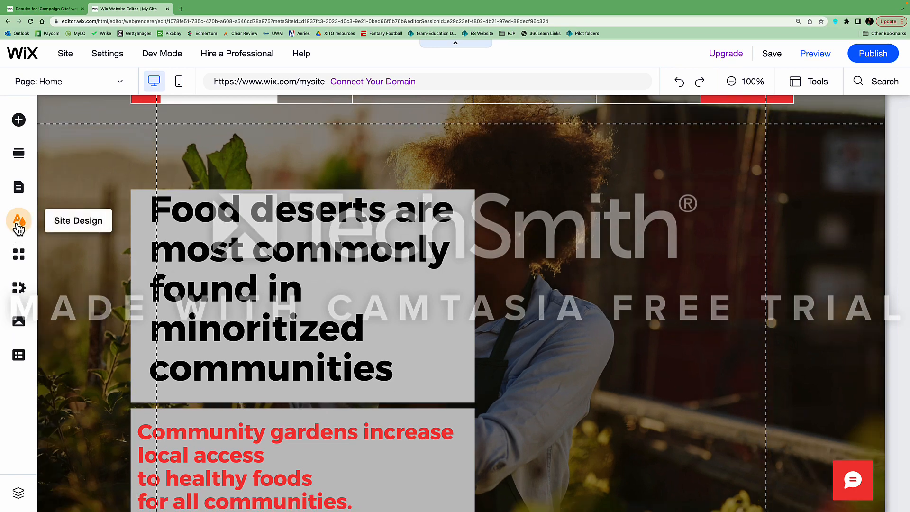
left_click(19, 227)
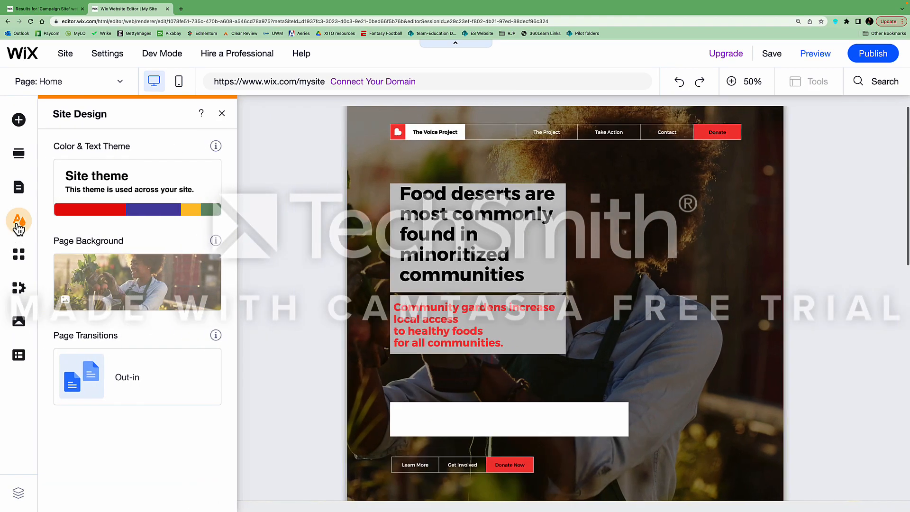
mouse_move(148, 283)
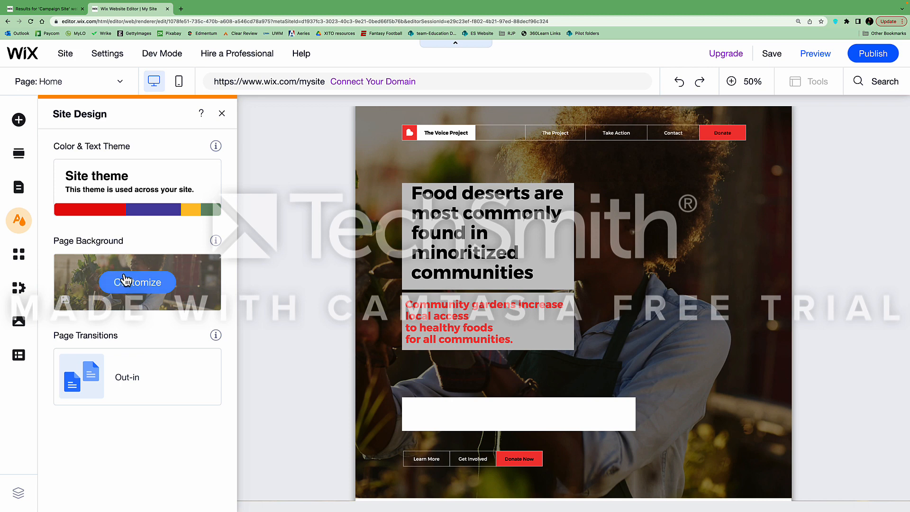
mouse_move(126, 182)
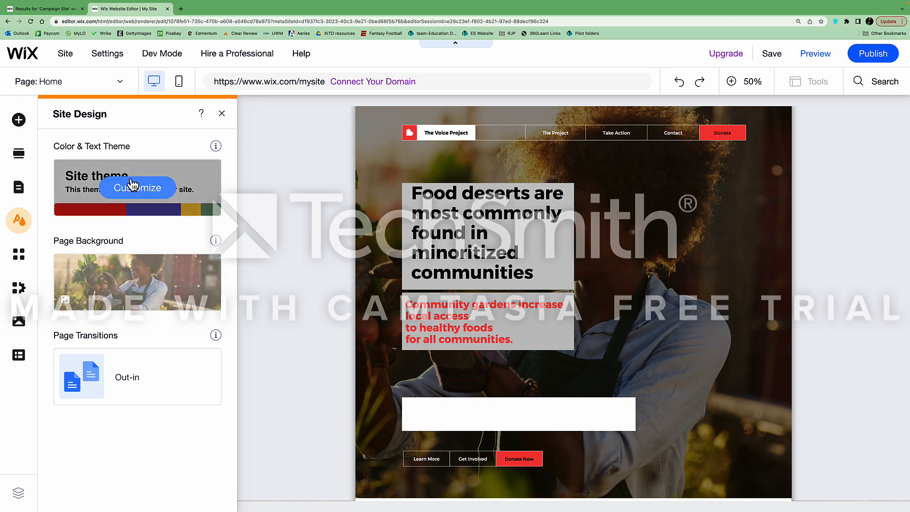
Preview featured colour themes like teal/lime and black/orange, then apply the blue and pink theme
left_click(137, 189)
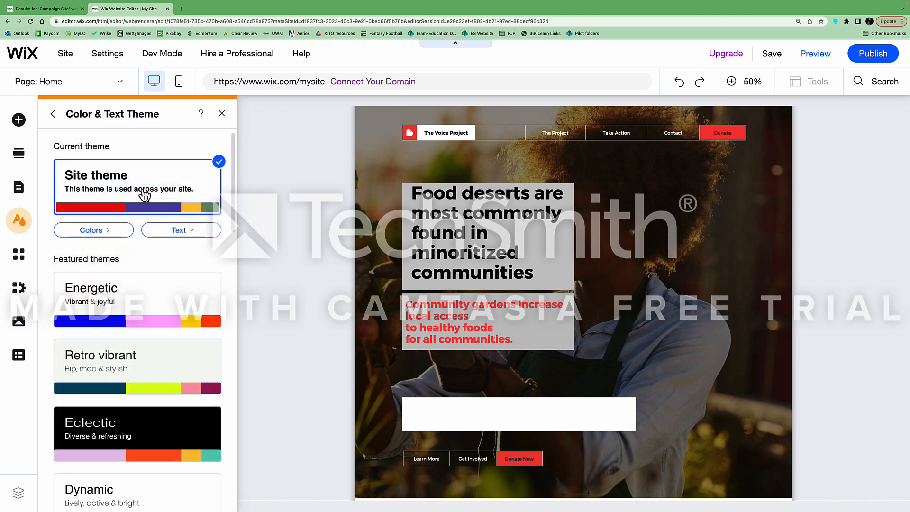
left_click(92, 230)
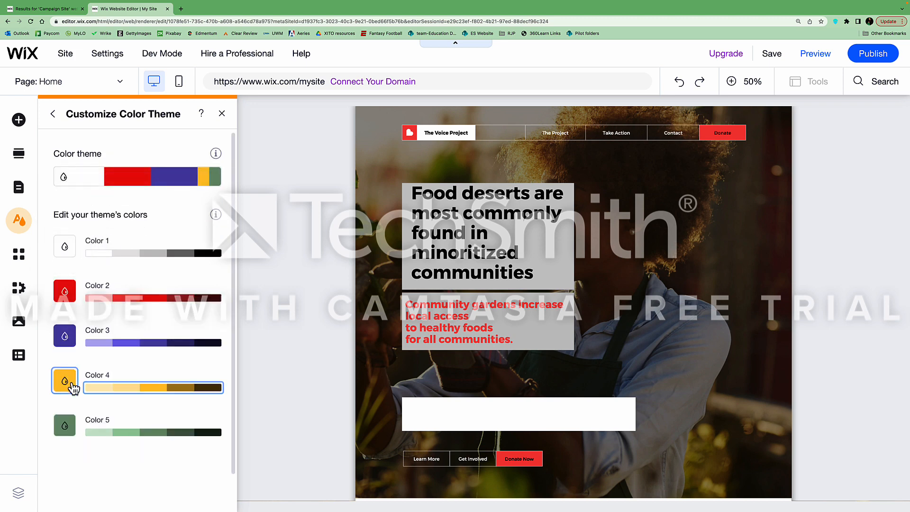
mouse_move(121, 182)
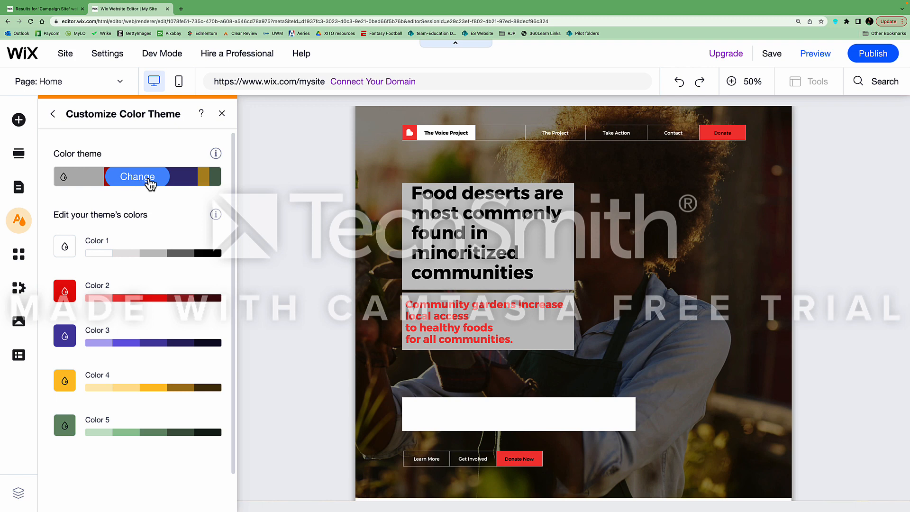
left_click(165, 185)
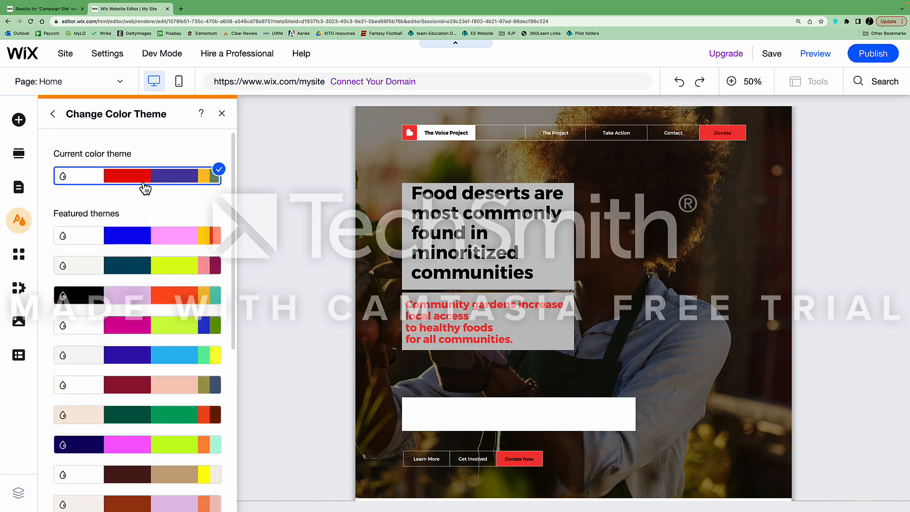
scroll(147, 209, "down", 6)
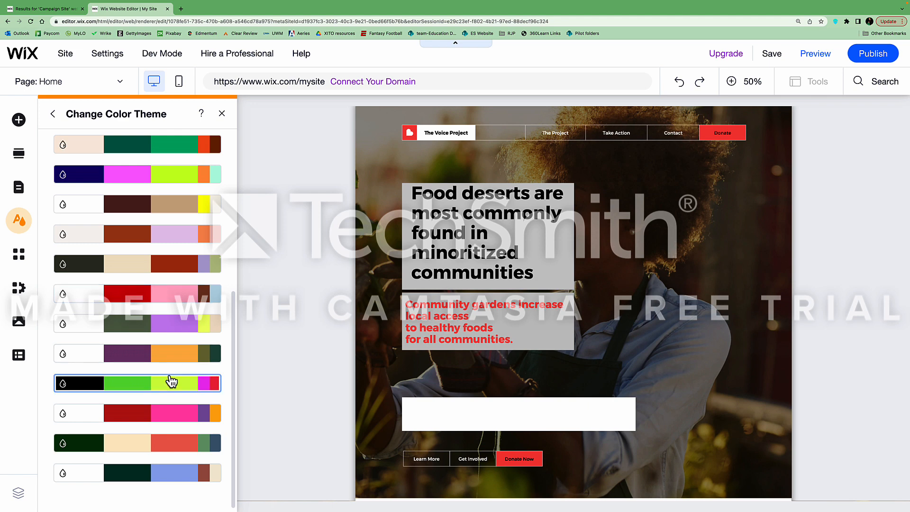
scroll(199, 251, "up", 6)
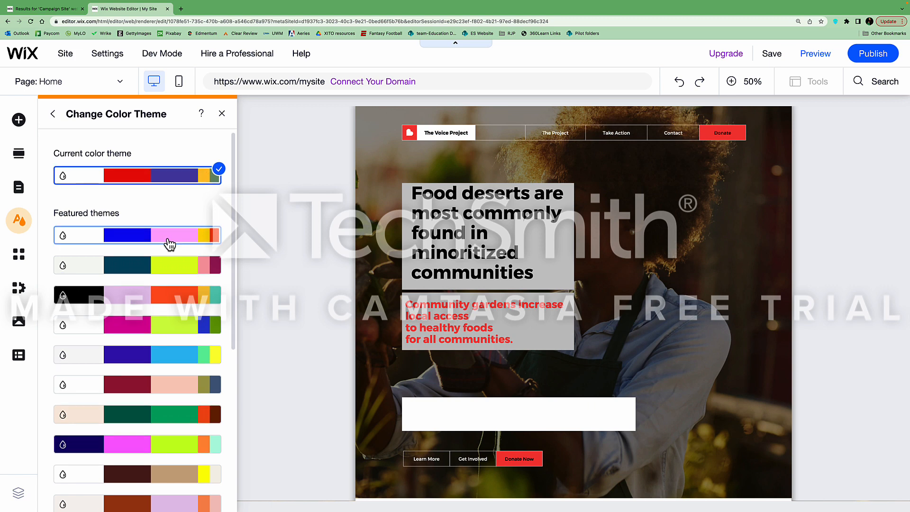
left_click(159, 269)
left_click(167, 297)
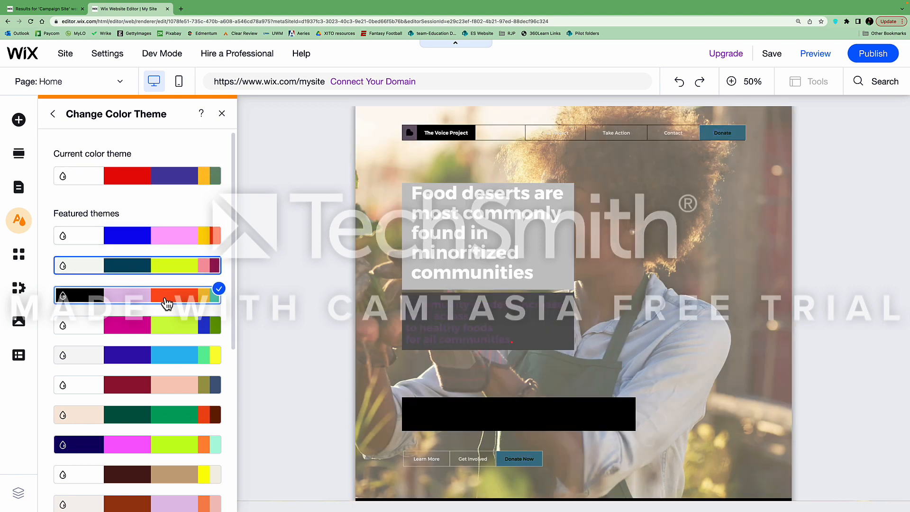
left_click(164, 331)
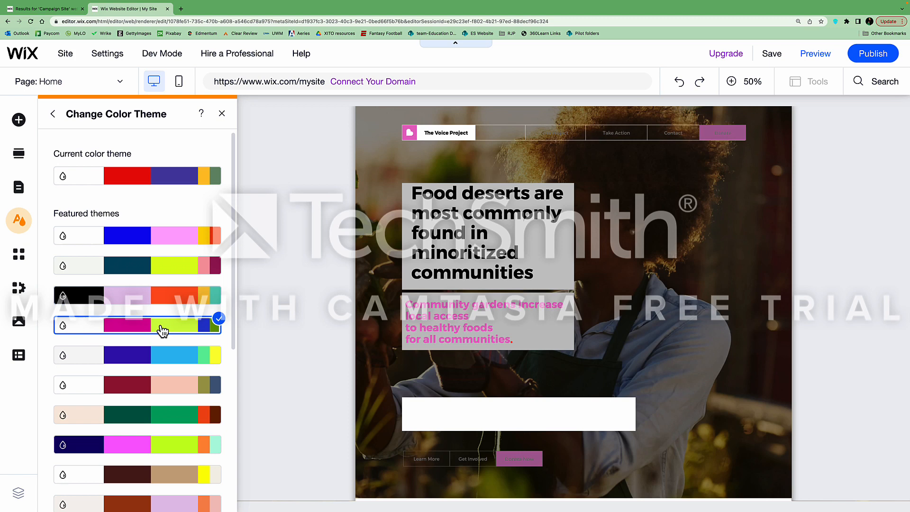
left_click(163, 361)
left_click(166, 385)
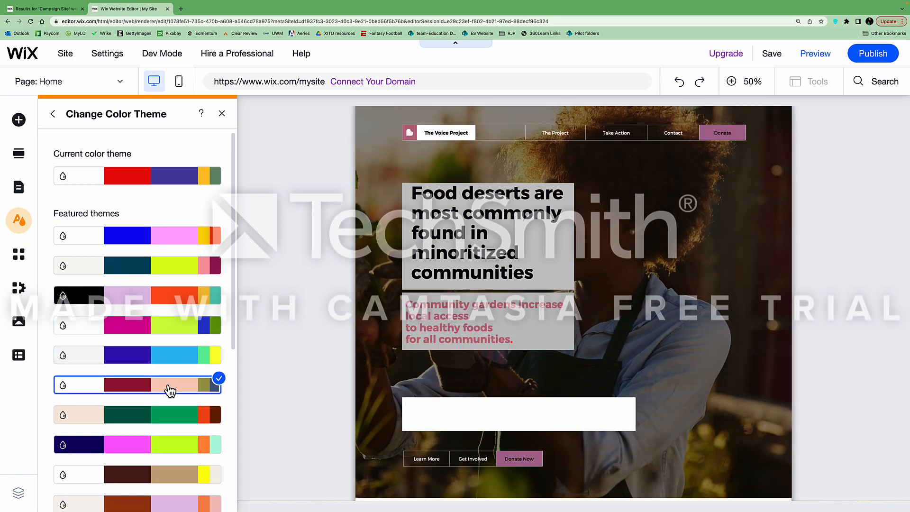
left_click(169, 417)
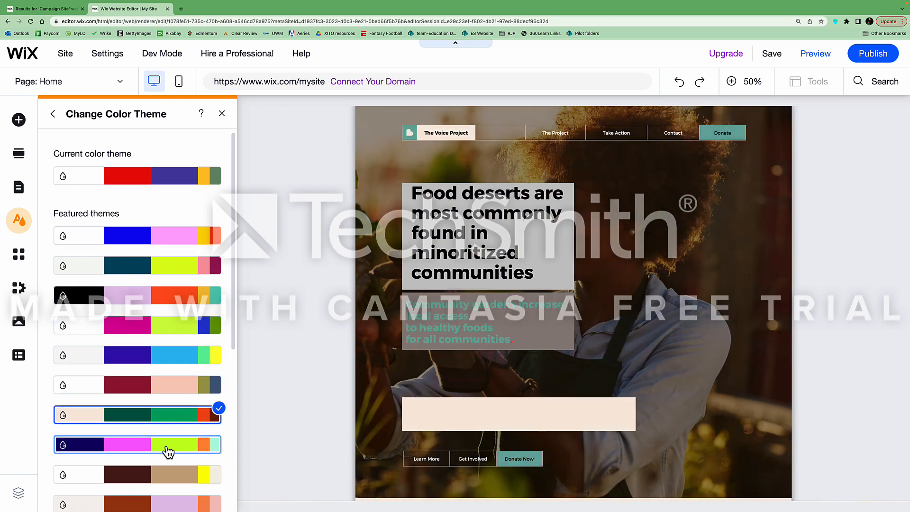
left_click(163, 245)
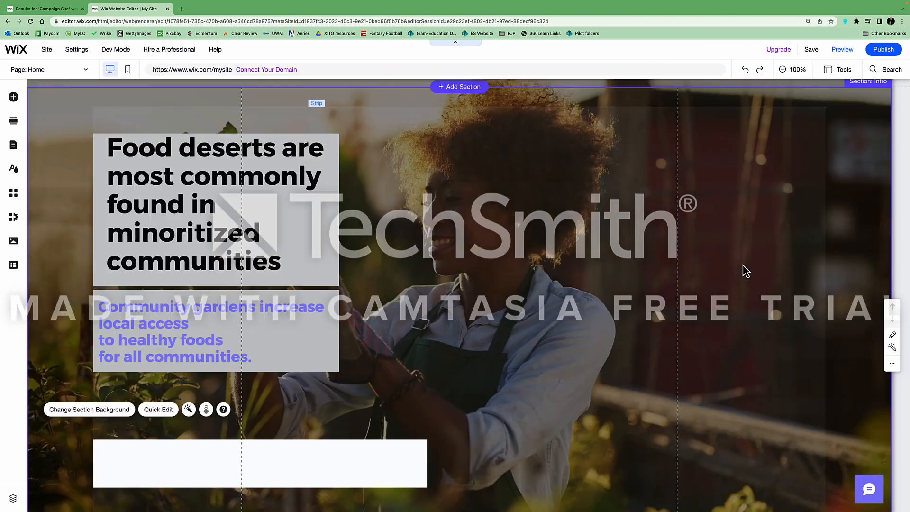
Delete the empty vector shape above the hero buttons
scroll(564, 278, "down", 1)
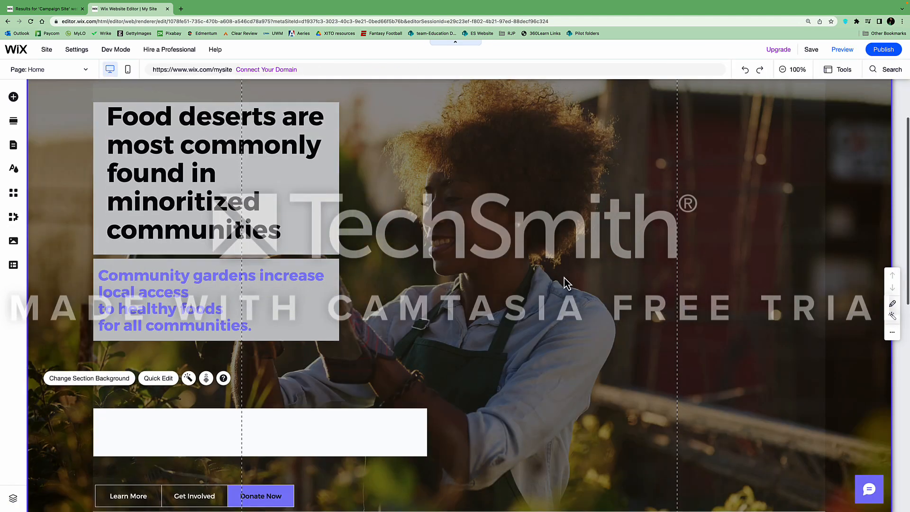
scroll(564, 277, "up", 2)
scroll(168, 289, "down", 4)
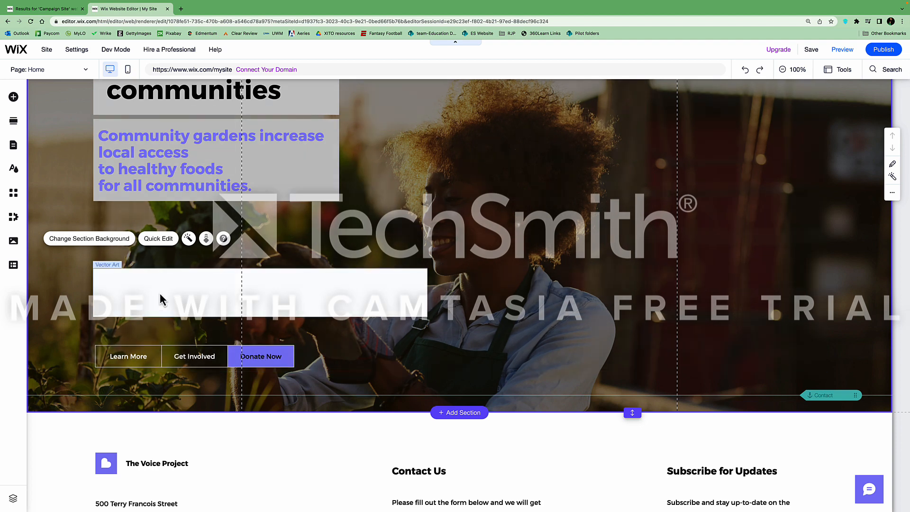
left_click(160, 293)
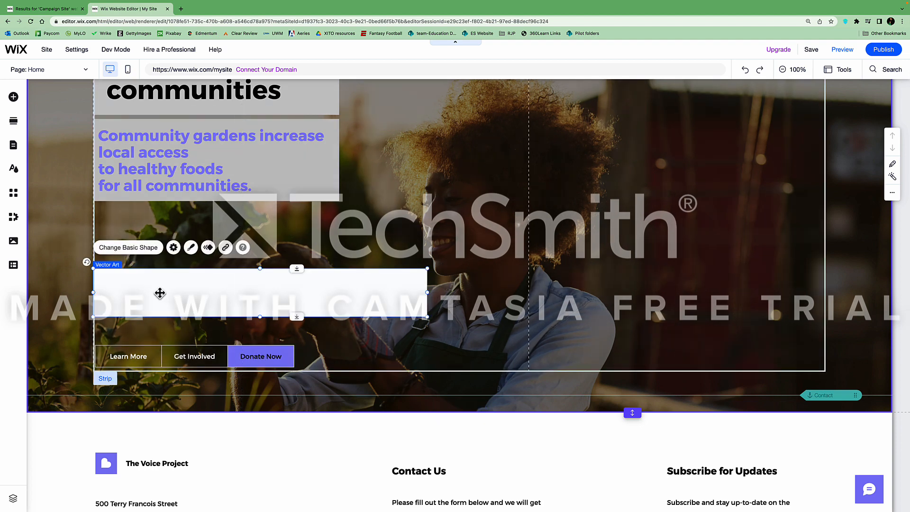
right_click(160, 293)
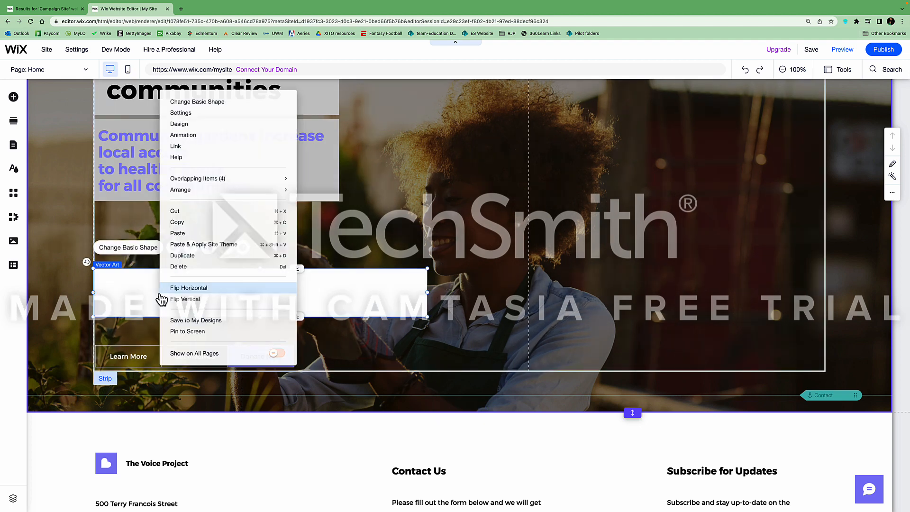
left_click(199, 266)
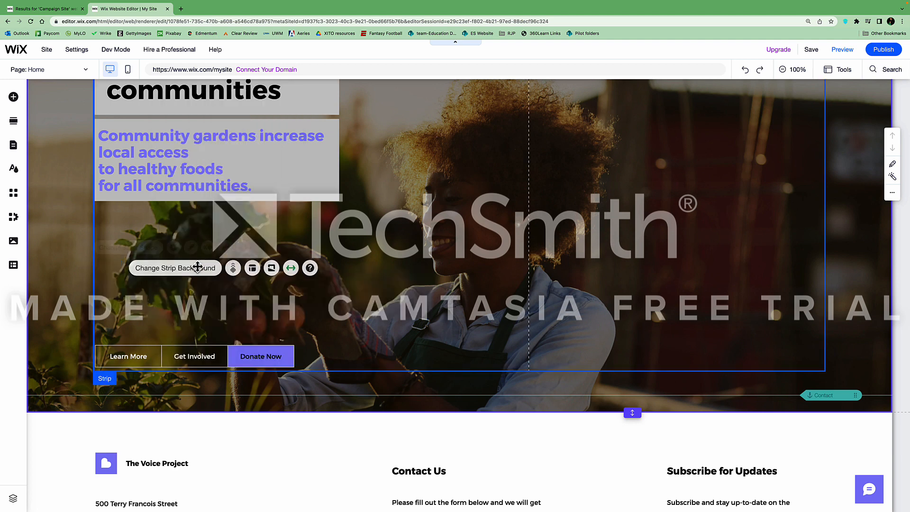
Delete the Learn More, Get Involved and Donate Now buttons together
left_click(138, 354)
left_click(180, 359, "shift")
left_click(263, 360, "shift")
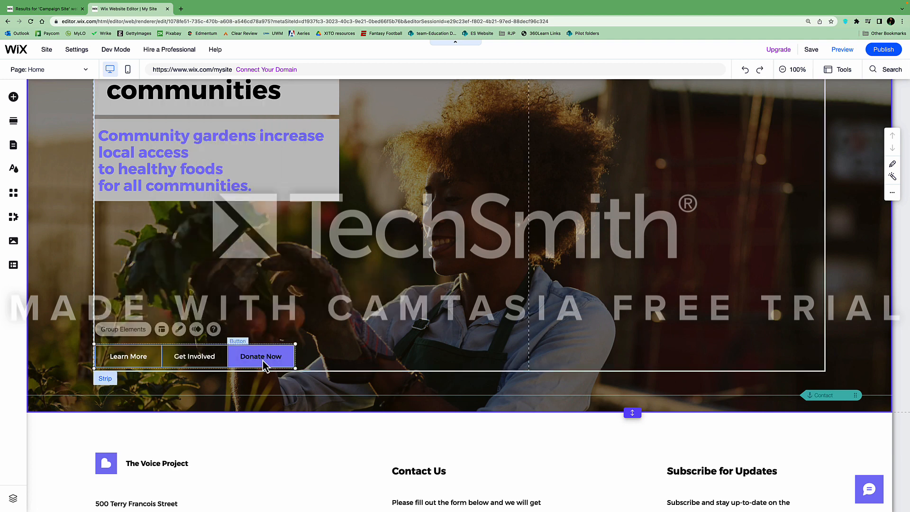
right_click(196, 361)
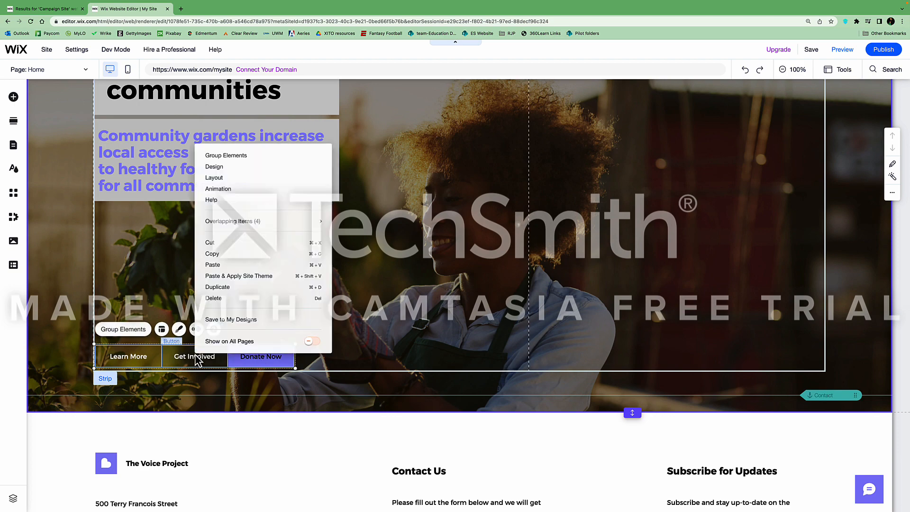
left_click(220, 298)
scroll(408, 313, "up", 2)
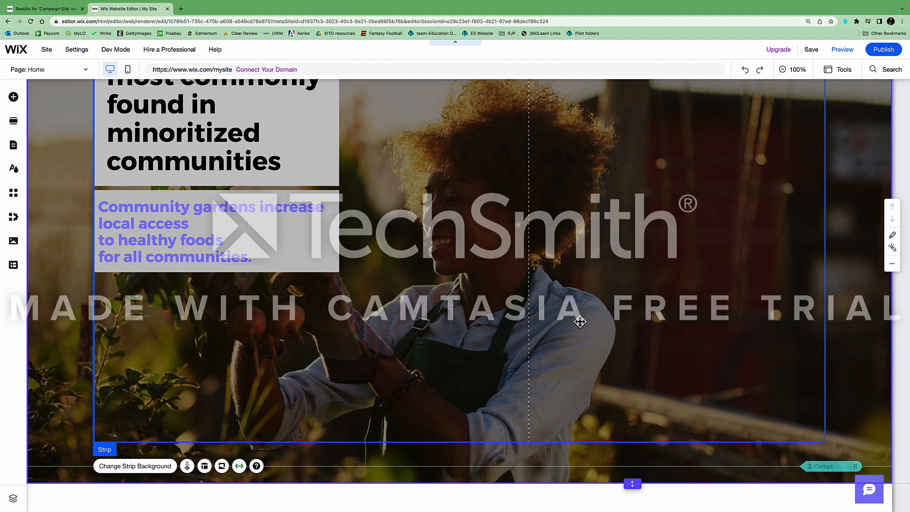
Add a Single Video Player from Video & Music, then position and enlarge it beside the gardens text
left_click(13, 97)
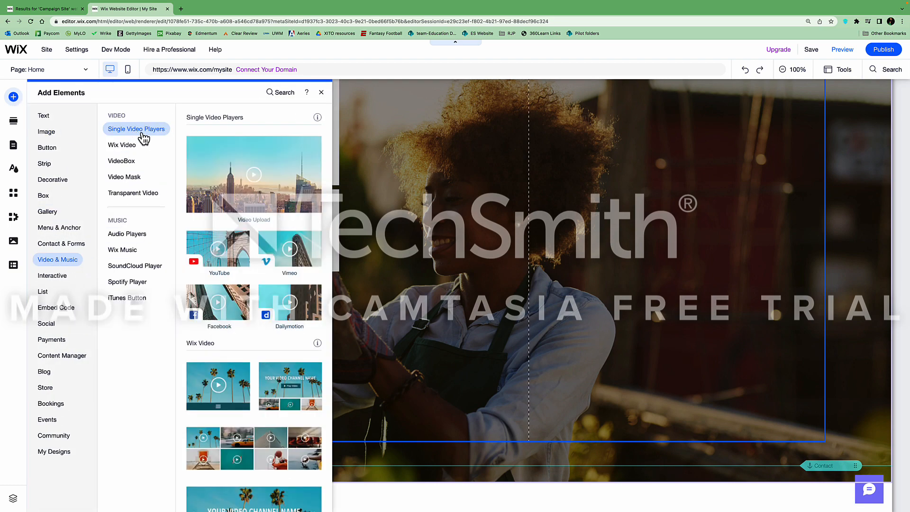
left_click(229, 188)
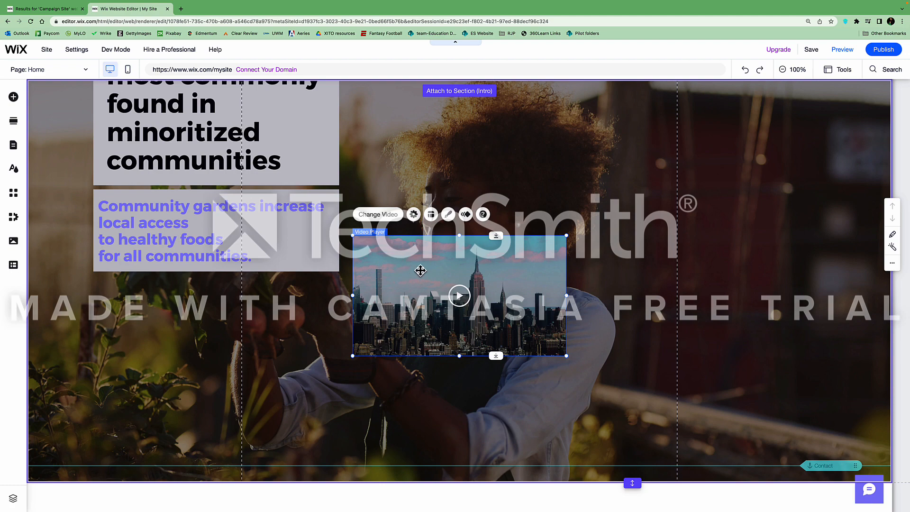
left_click_drag(418, 268, 431, 239)
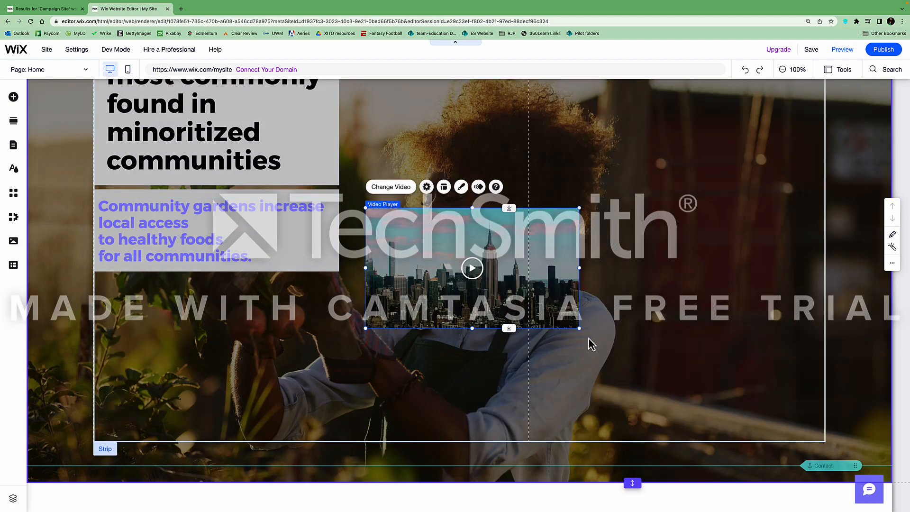
left_click_drag(579, 327, 653, 375)
left_click_drag(739, 208, 794, 178)
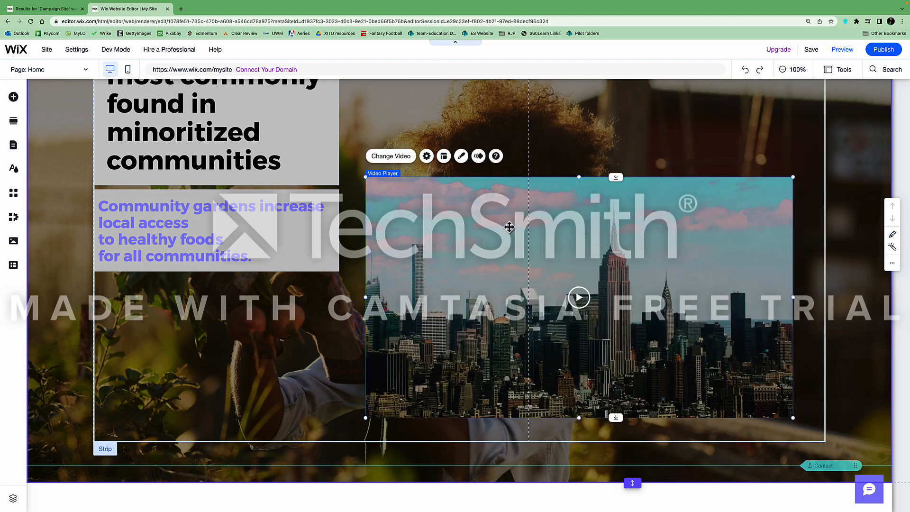
left_click_drag(510, 228, 519, 218)
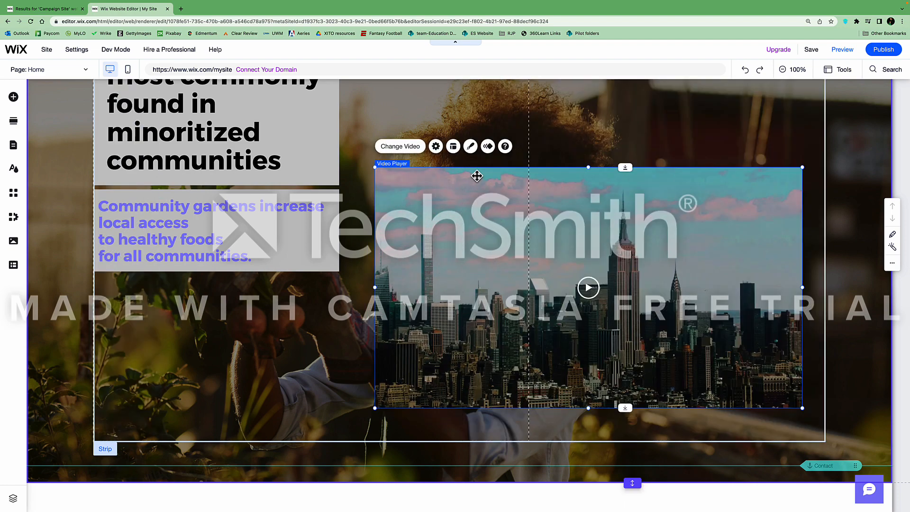
Frame the video player with a 10 px light-purple theme-colour border
left_click(471, 146)
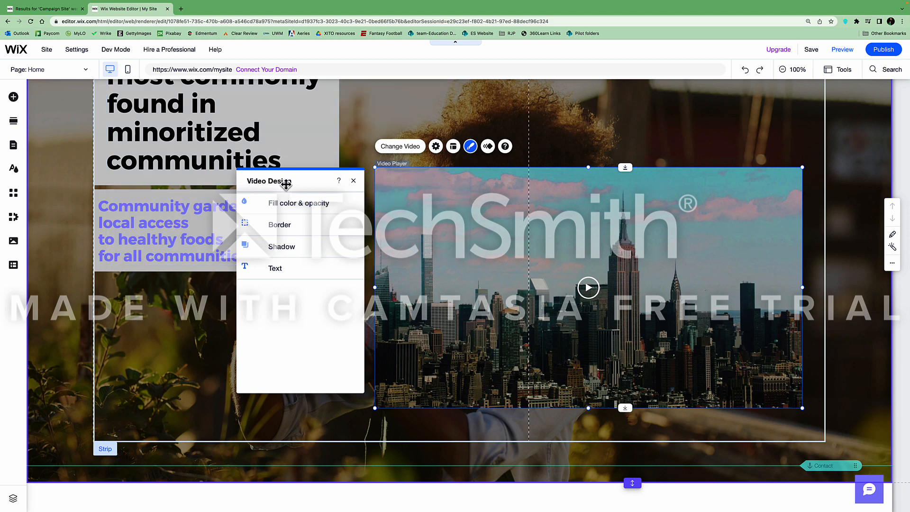
left_click(284, 226)
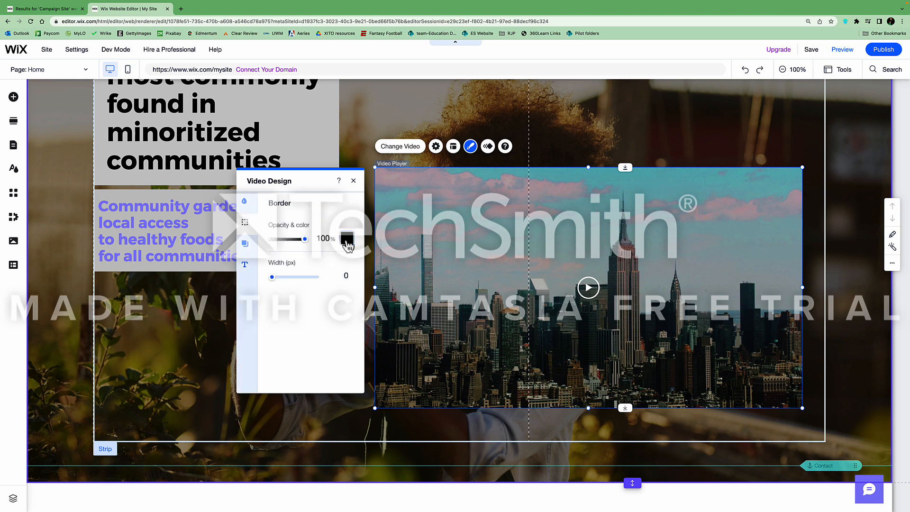
left_click(348, 245)
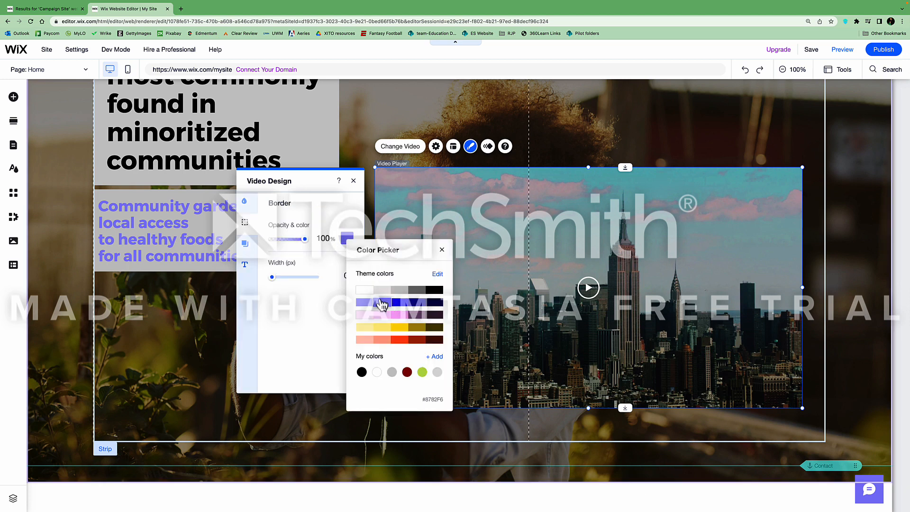
left_click(286, 287)
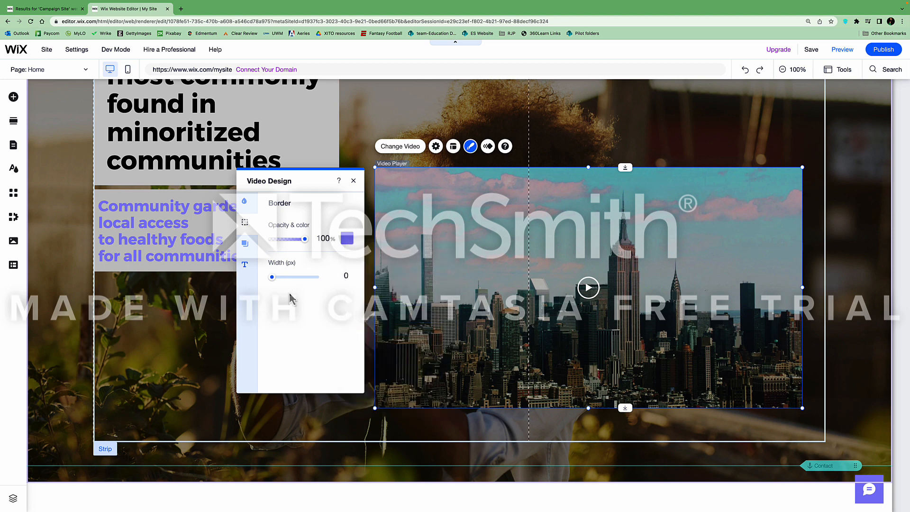
left_click_drag(272, 278, 303, 283)
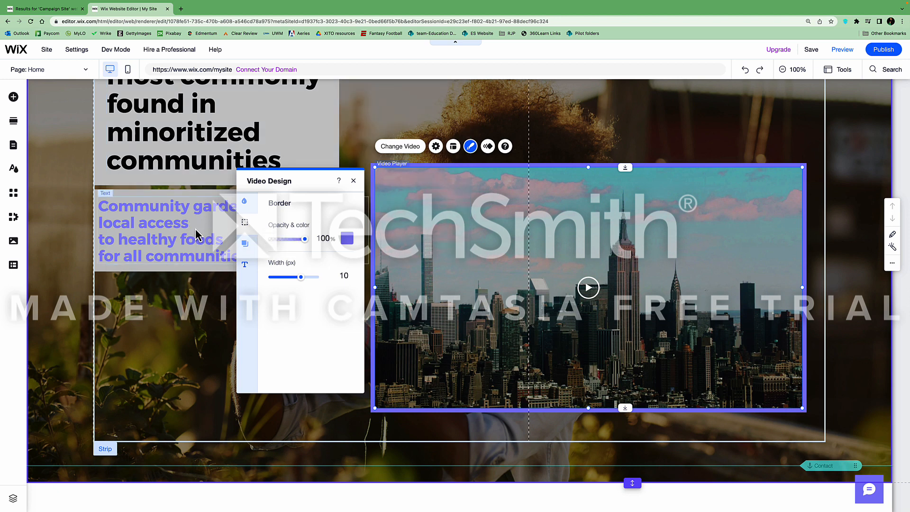
left_click(353, 181)
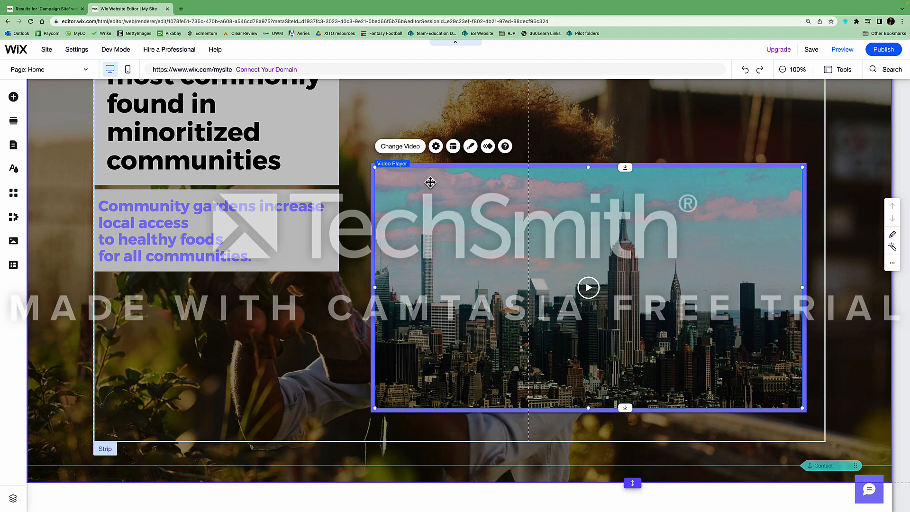
Swap the player's city placeholder for Healthy_Food_Accessibility (1).mp4 from Site Files
left_click(408, 150)
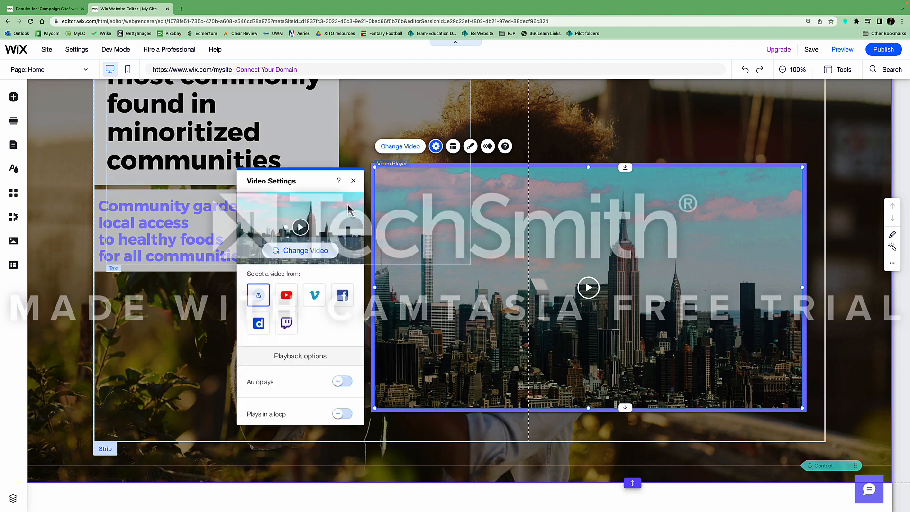
left_click(303, 256)
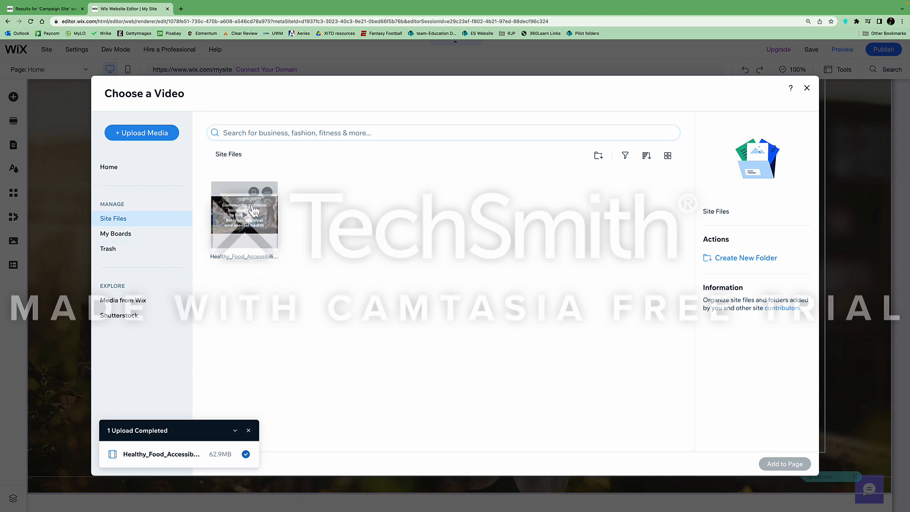
left_click(229, 209)
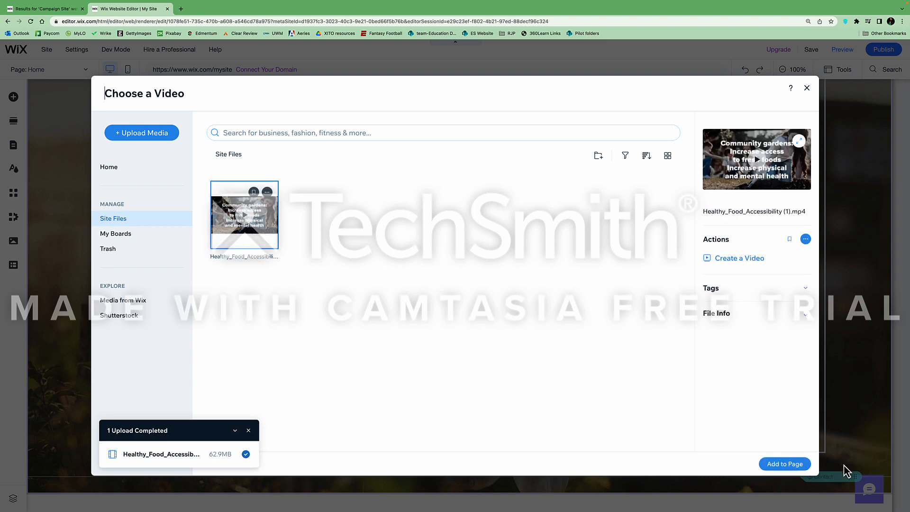
left_click(785, 464)
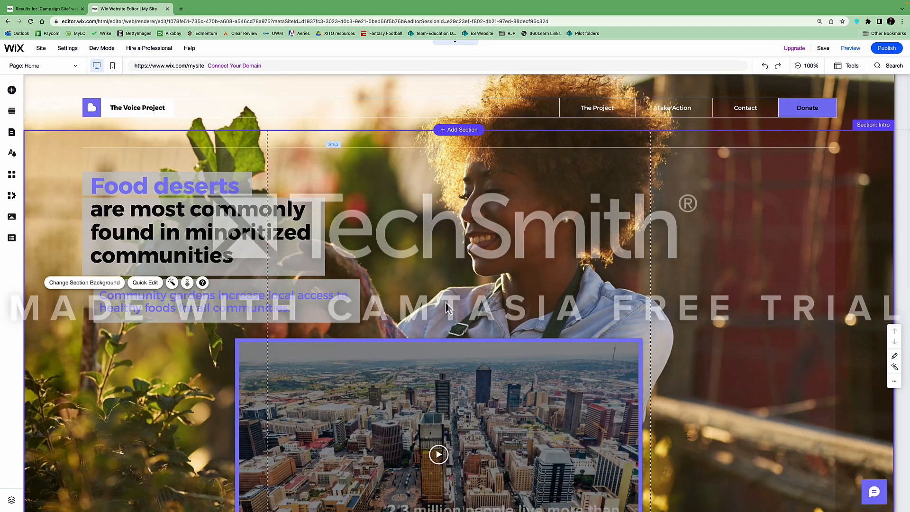
scroll(460, 318, "down", 3)
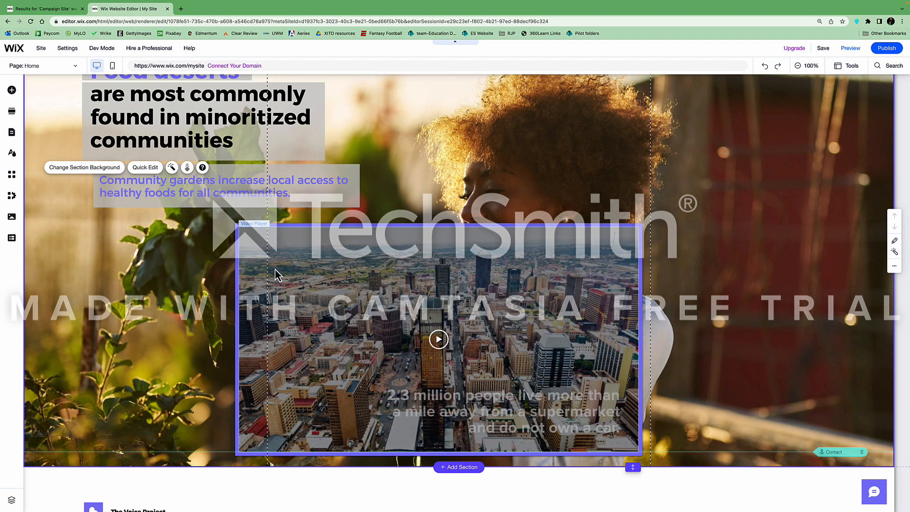
scroll(671, 272, "up", 3)
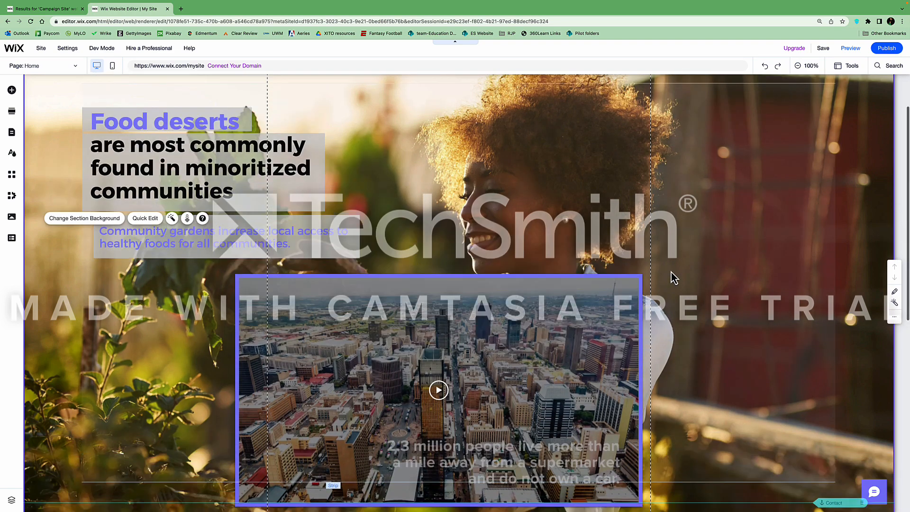
scroll(664, 271, "down", 1)
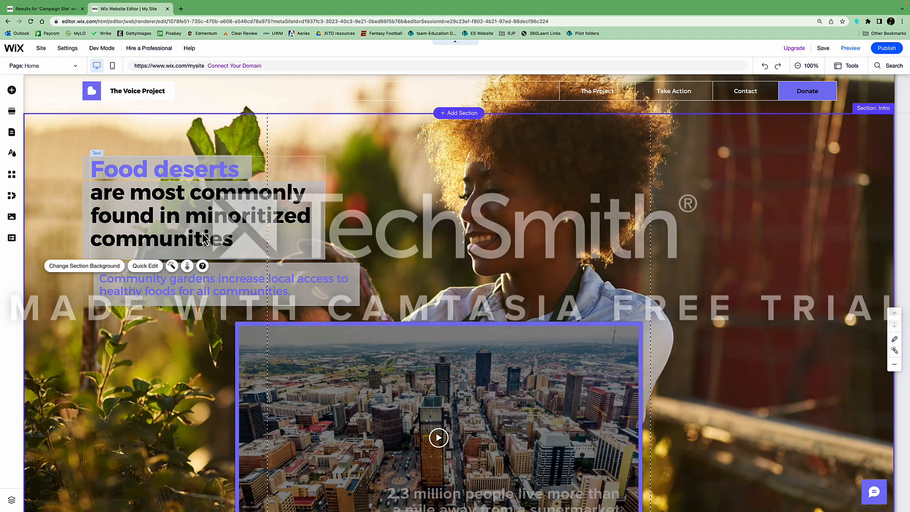
scroll(202, 235, "down", 5)
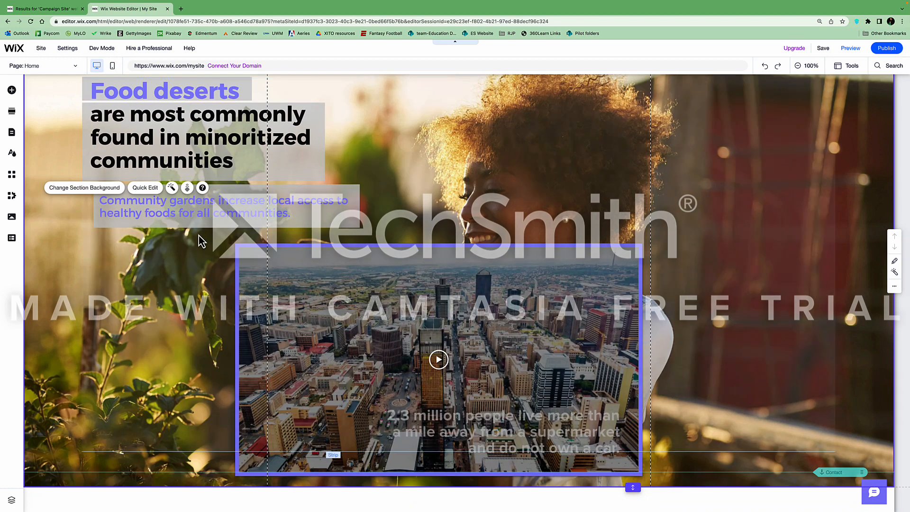
scroll(198, 235, "down", 2)
scroll(208, 204, "up", 6)
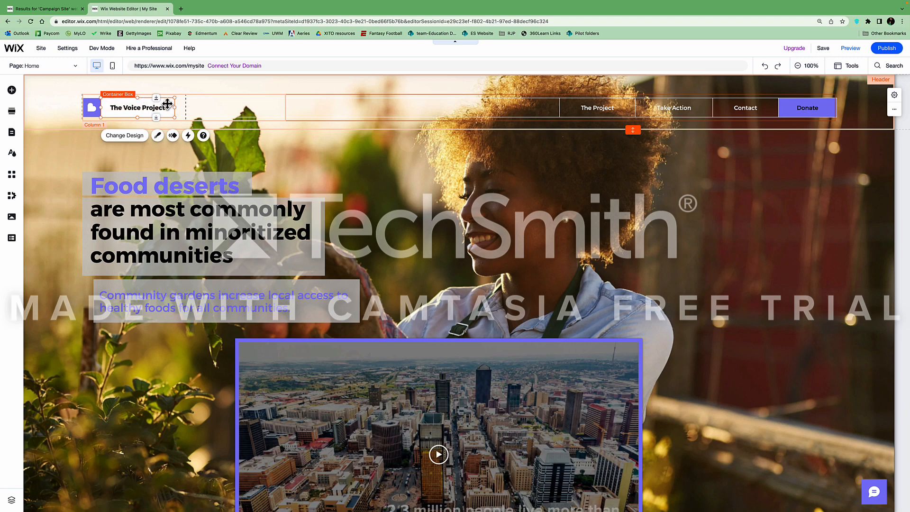
Replace 'Voice' with 'Healthy Foods' so the header reads The Healthy Foods Project
left_click(141, 102)
double_click(141, 103)
type("Healthy Foods")
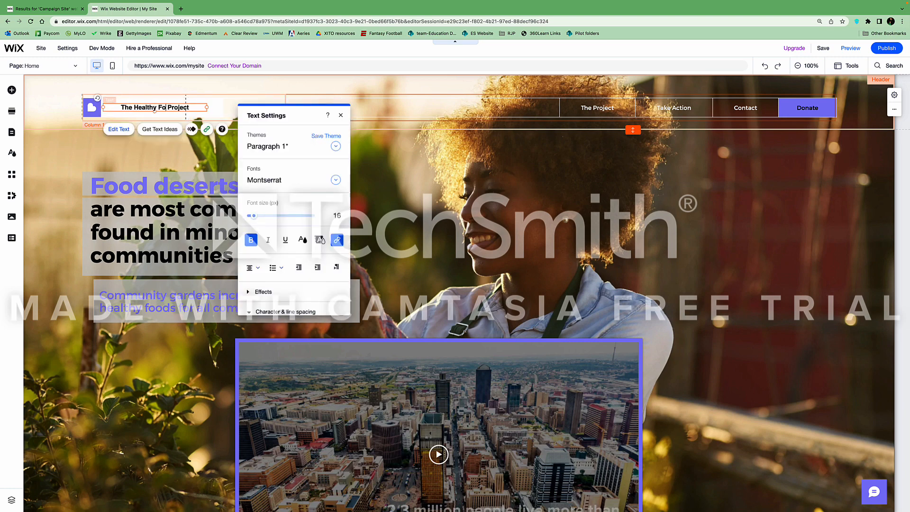
left_click(209, 118)
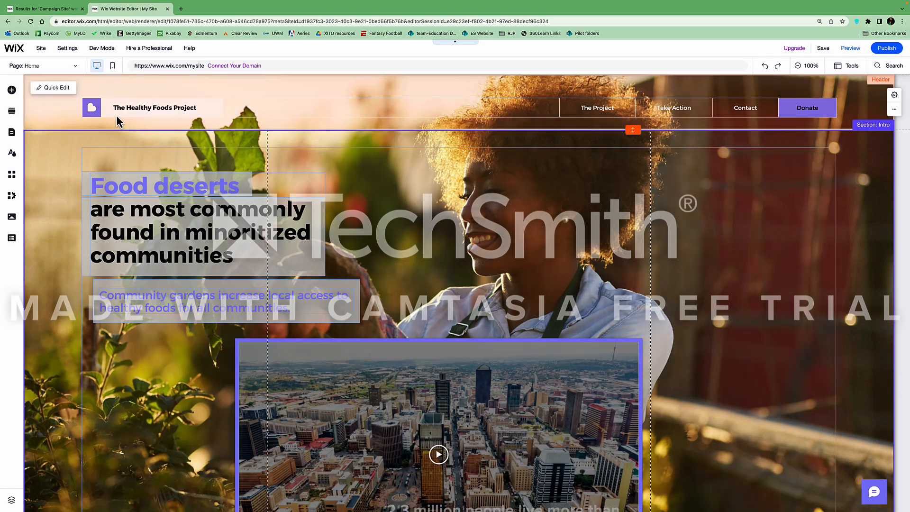
left_click(93, 109)
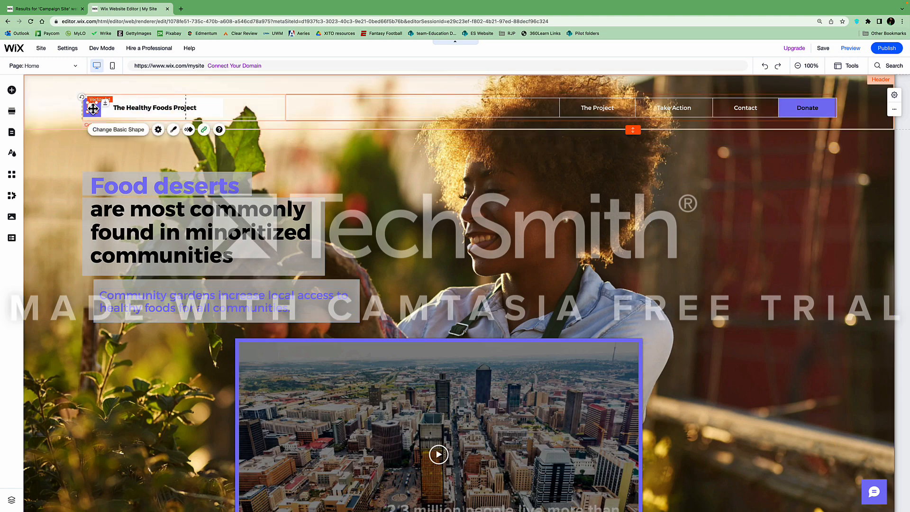
Swap the header logo for the cute avocado vector art and shrink it to logo size
left_click(113, 133)
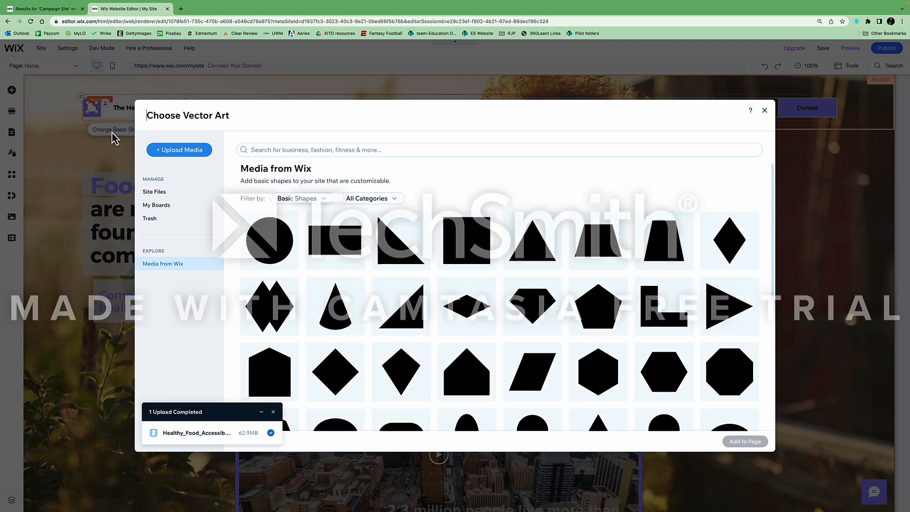
left_click(271, 150)
type("av")
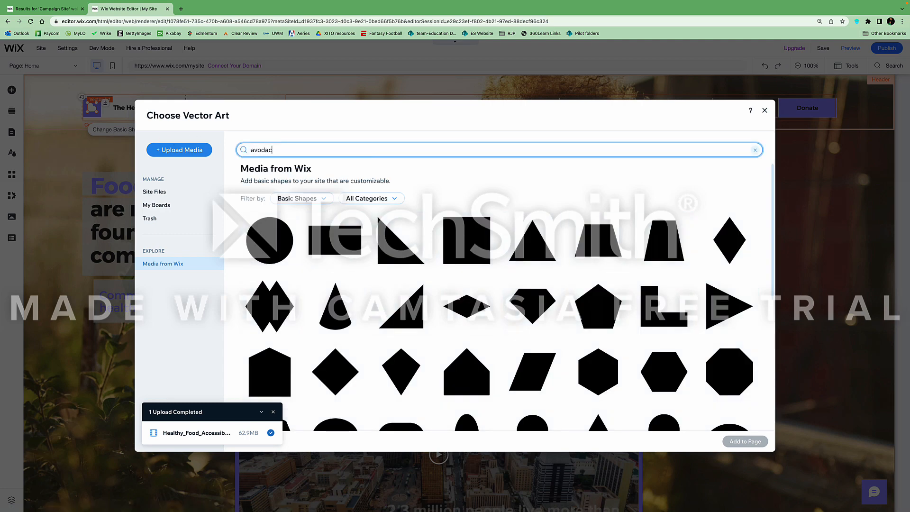
type("ocado")
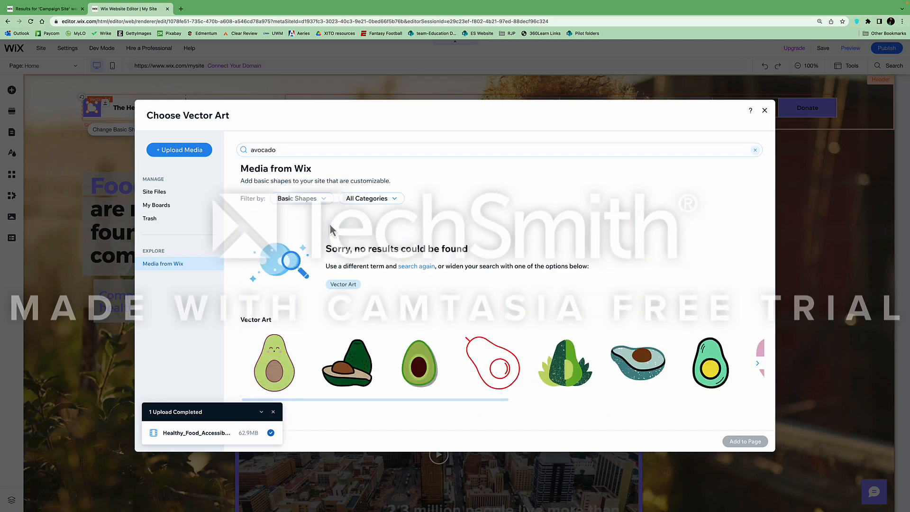
left_click(274, 372)
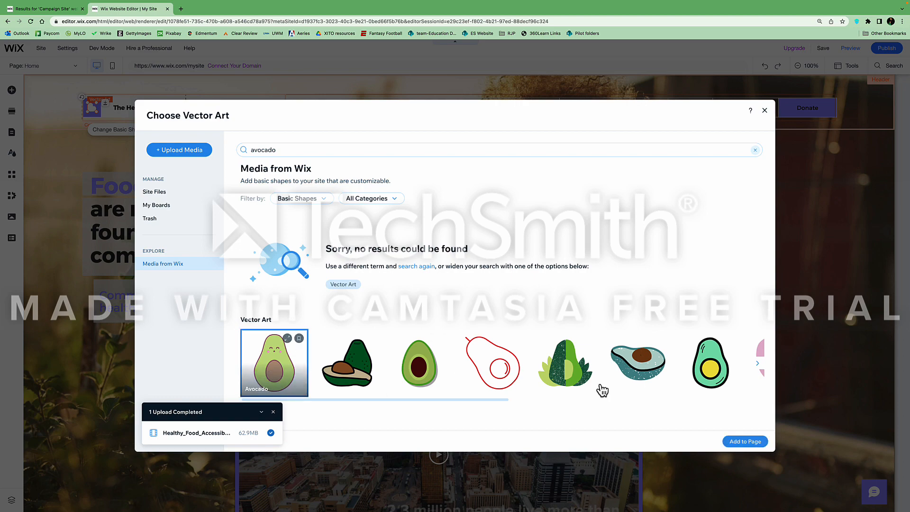
left_click(745, 441)
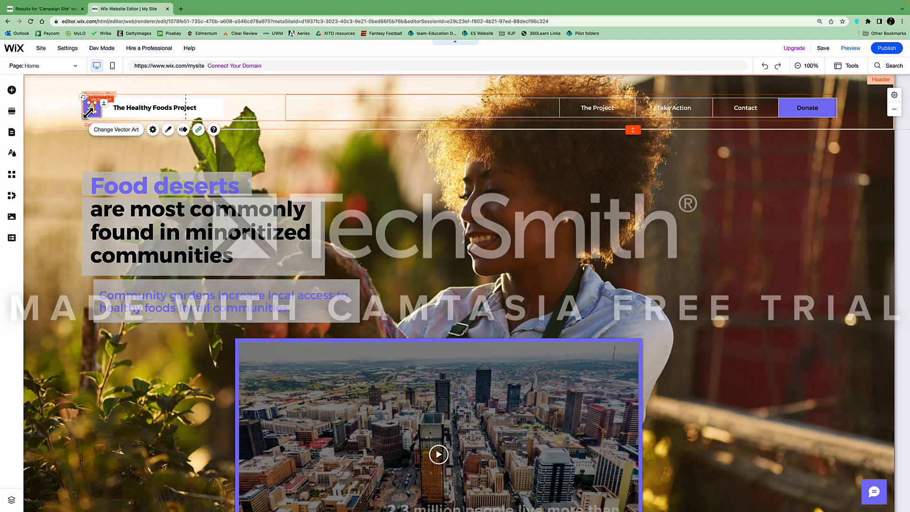
mouse_move(89, 112)
left_mouse_down()
mouse_move(100, 124)
mouse_move(71, 102)
mouse_move(71, 111)
mouse_move(89, 103)
left_mouse_up()
left_click(55, 116)
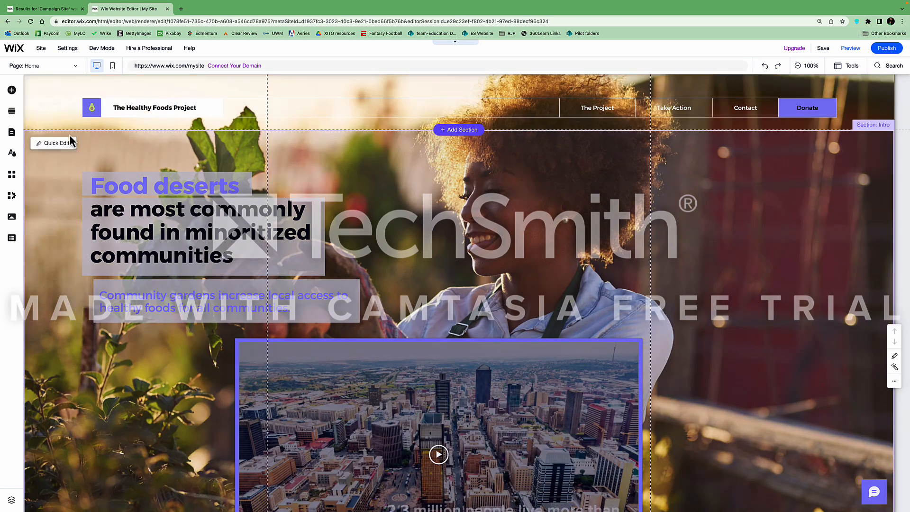
Rename the Take Action page to Research
left_click(12, 134)
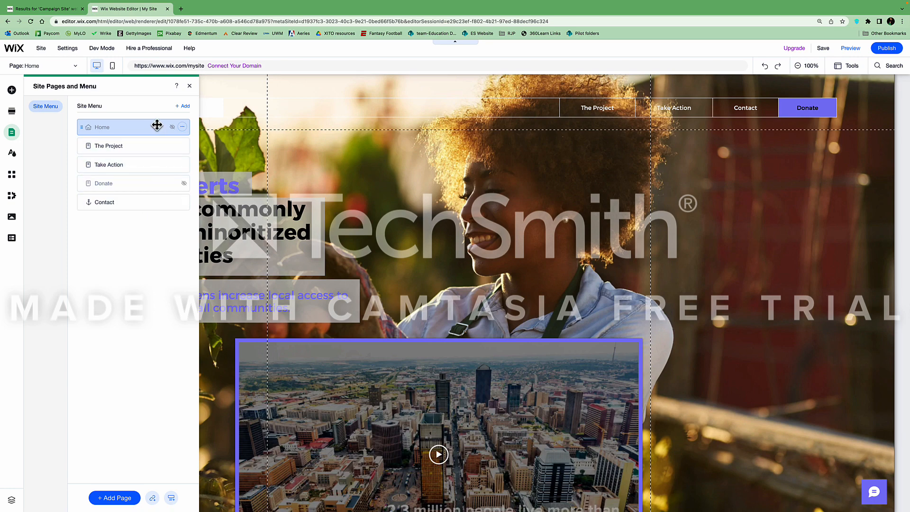
left_click(121, 166)
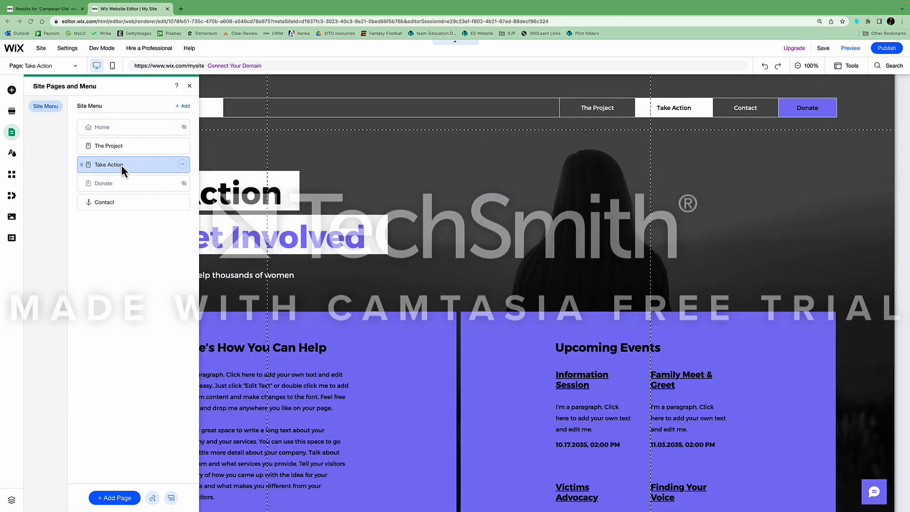
double_click(121, 165)
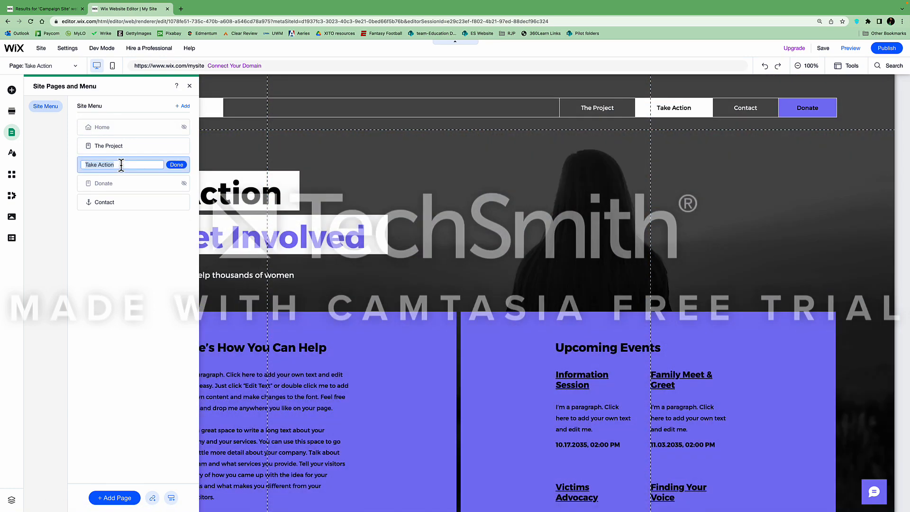
type("Research")
left_click(135, 183)
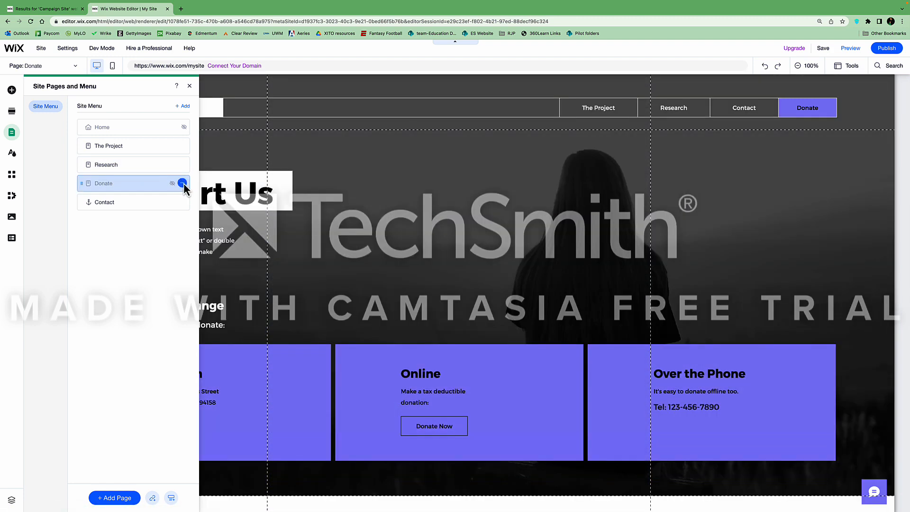
Delete the Donate page and remove the Contact link from the site menu
left_click(182, 183)
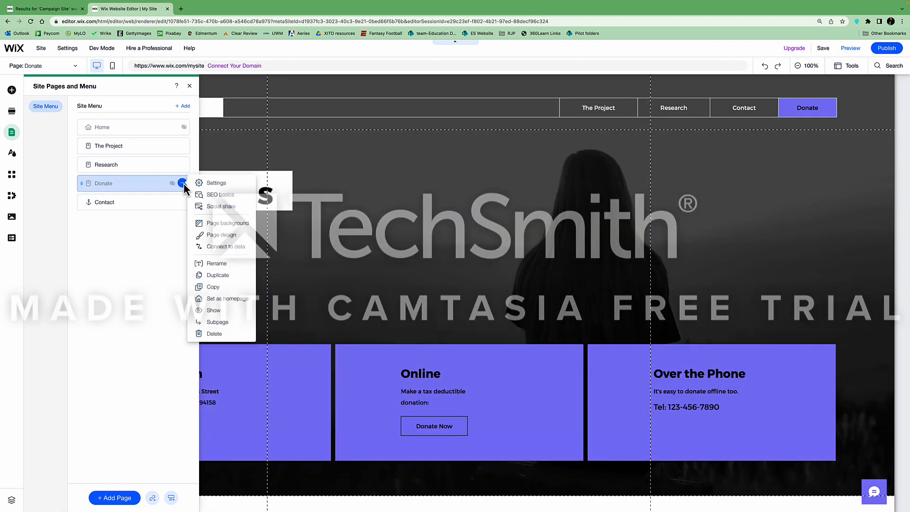
left_click(214, 334)
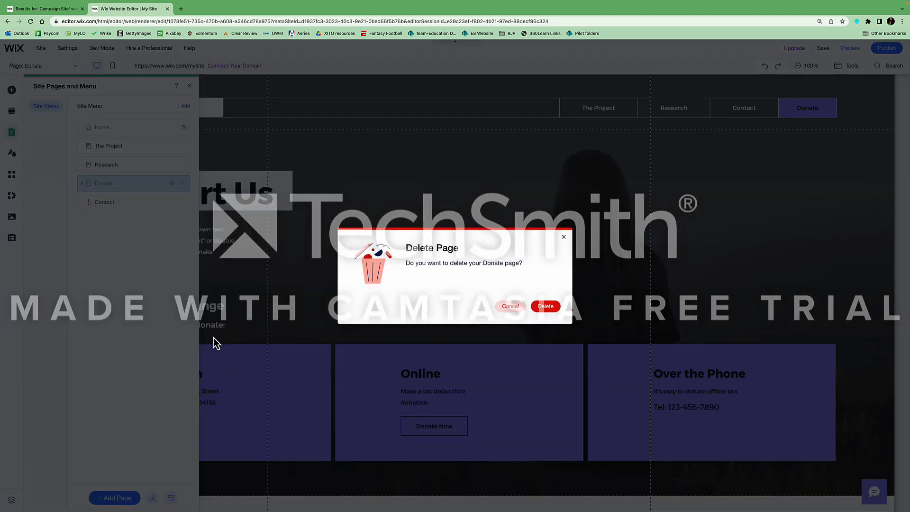
left_click(533, 308)
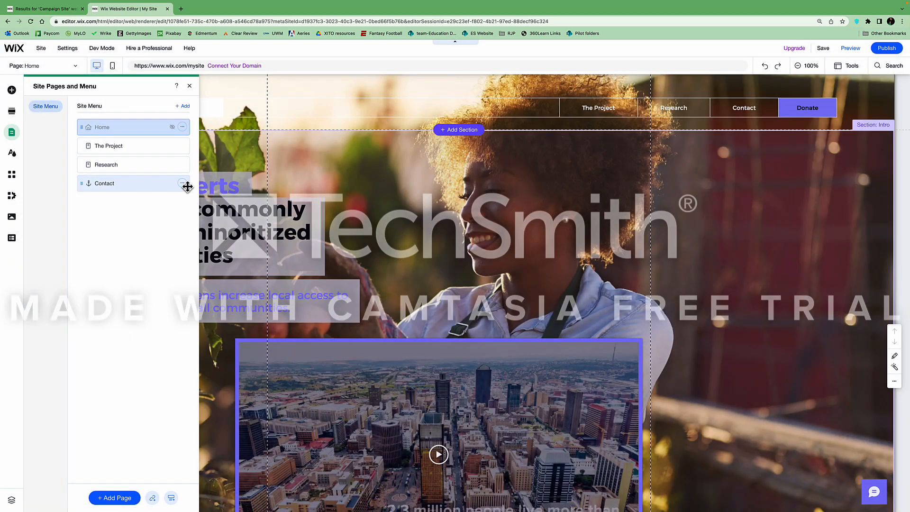
left_click(182, 183)
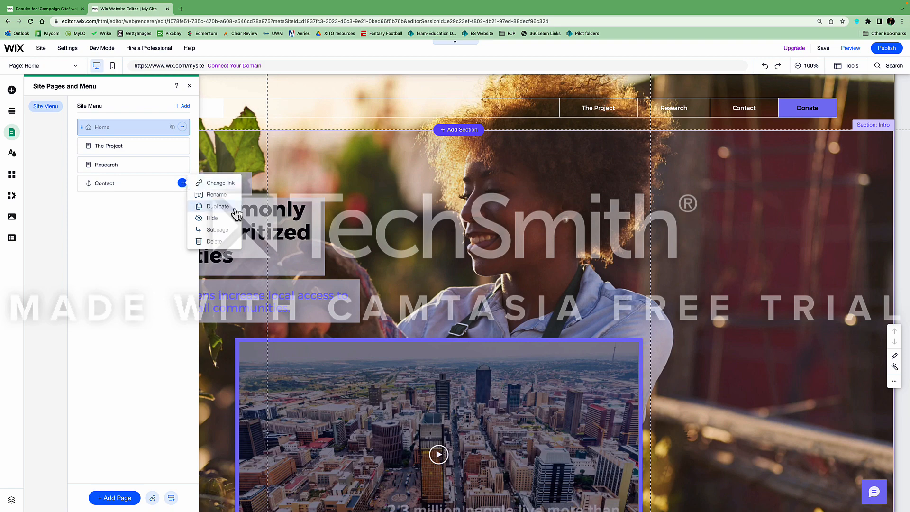
left_click(219, 242)
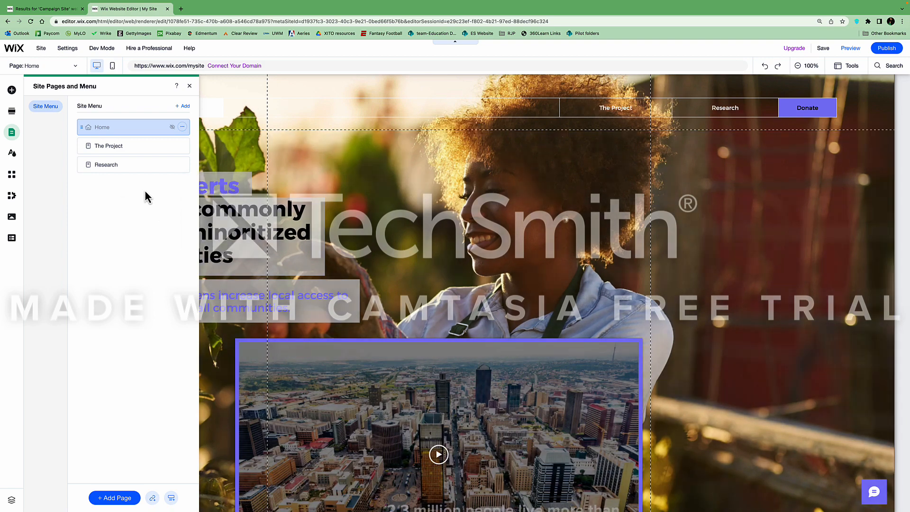
Add a blank page named 'Why This Matters?' and move it to the end of the menu
left_click(186, 106)
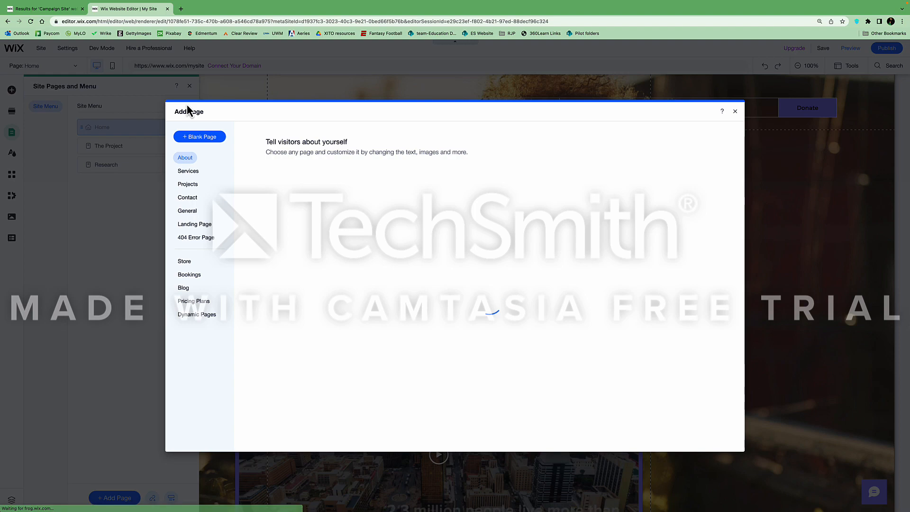
left_click(212, 140)
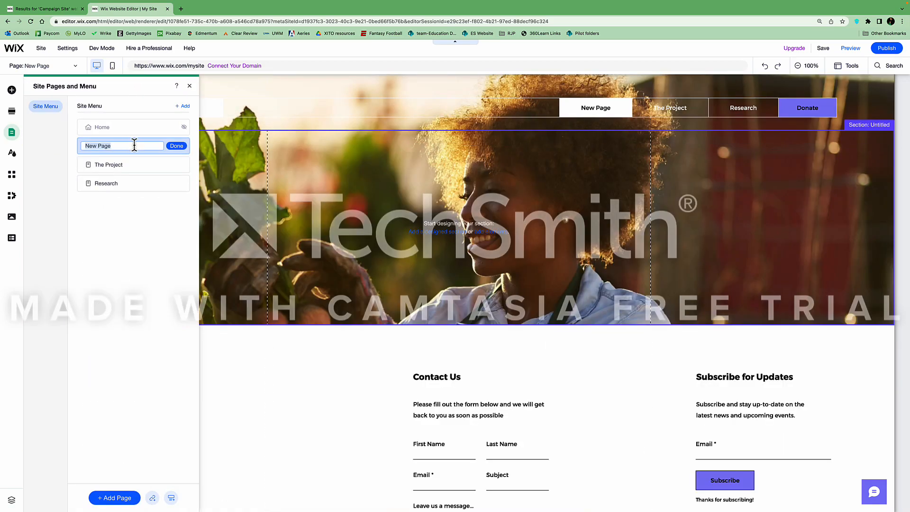
type("Why This Matters?")
key("Return")
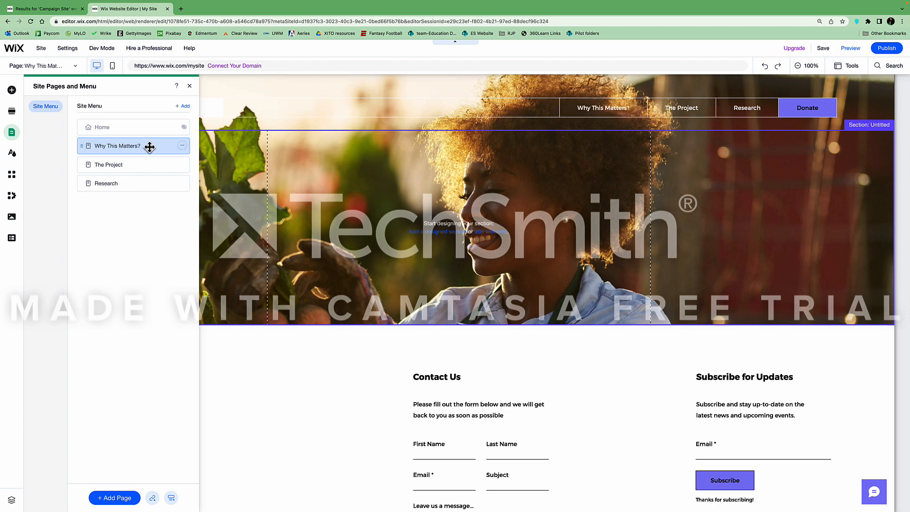
left_click_drag(150, 147, 151, 190)
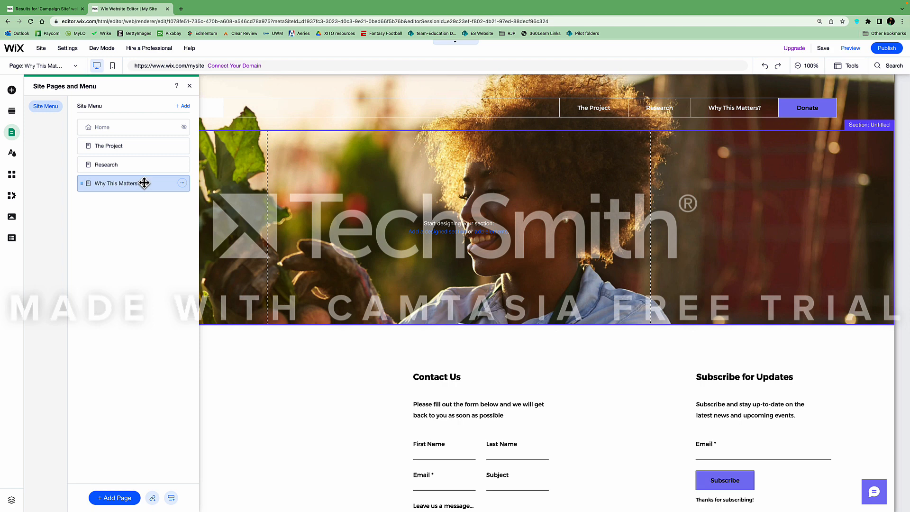
Add two new blank pages to the site
left_click(188, 108)
left_click(195, 138)
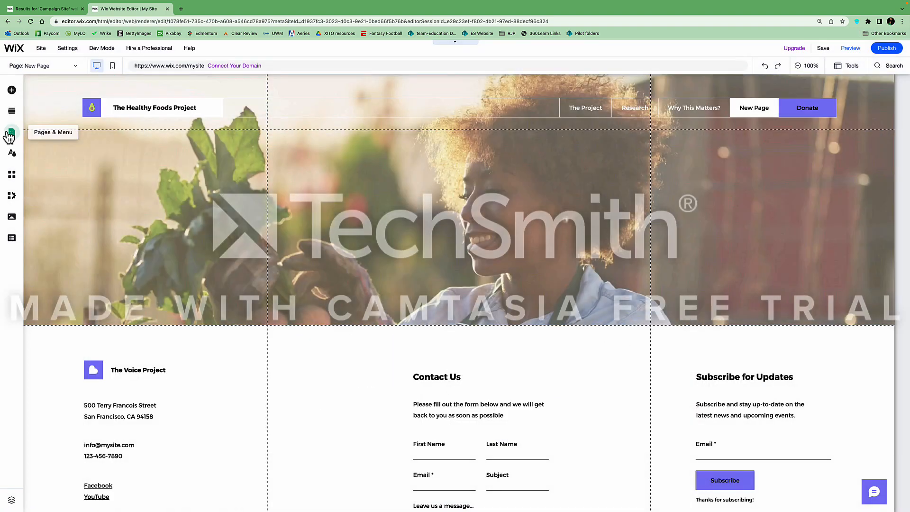
left_click(11, 135)
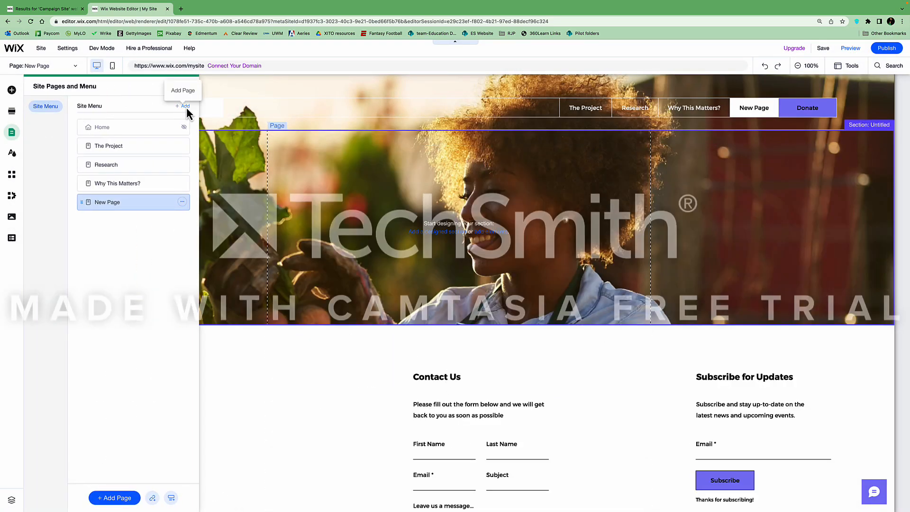
left_click(187, 107)
left_click(195, 138)
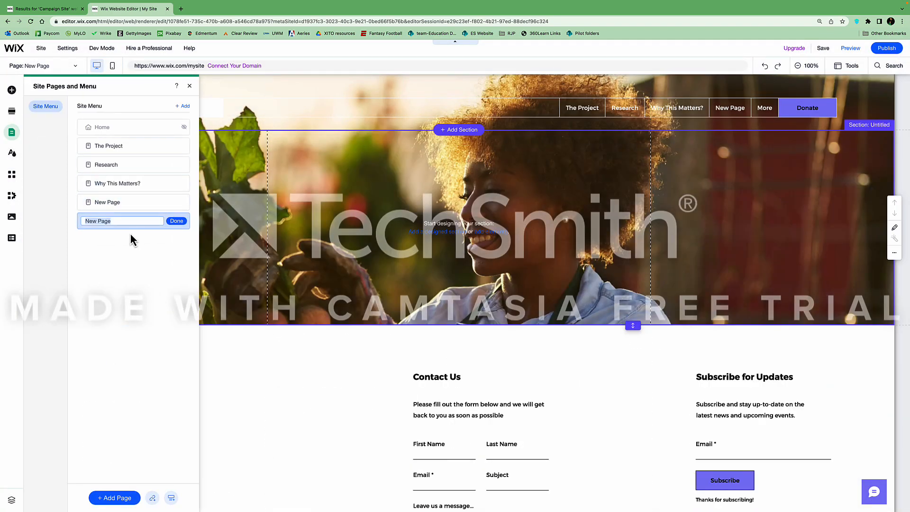
Rename the new pages Problem and Solution and nest them under Research, above Why This Matters?
double_click(118, 203)
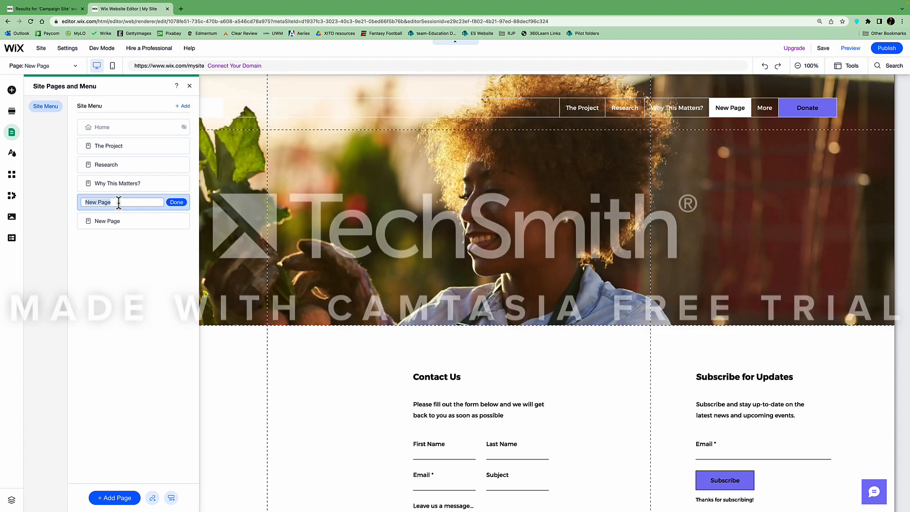
type("S")
double_click(114, 222)
type("S")
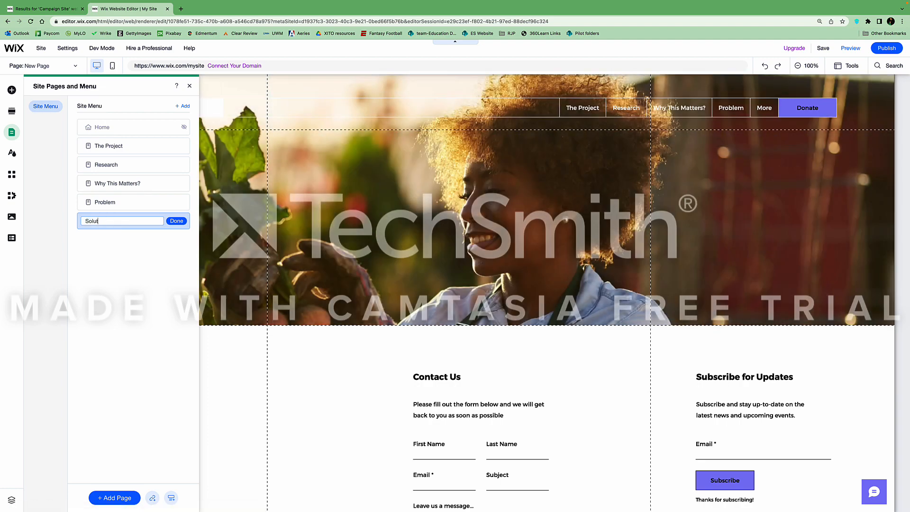
key("Return")
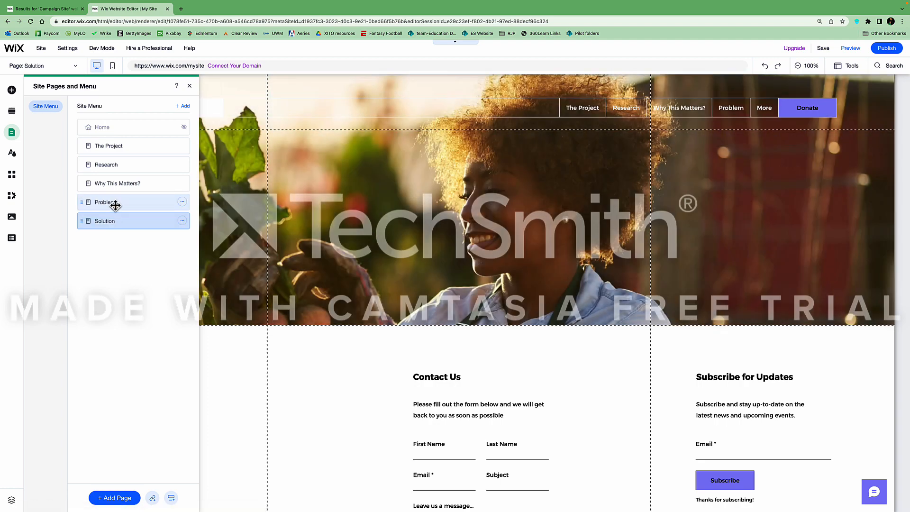
left_click_drag(118, 203, 120, 180)
left_click_drag(120, 219, 122, 198)
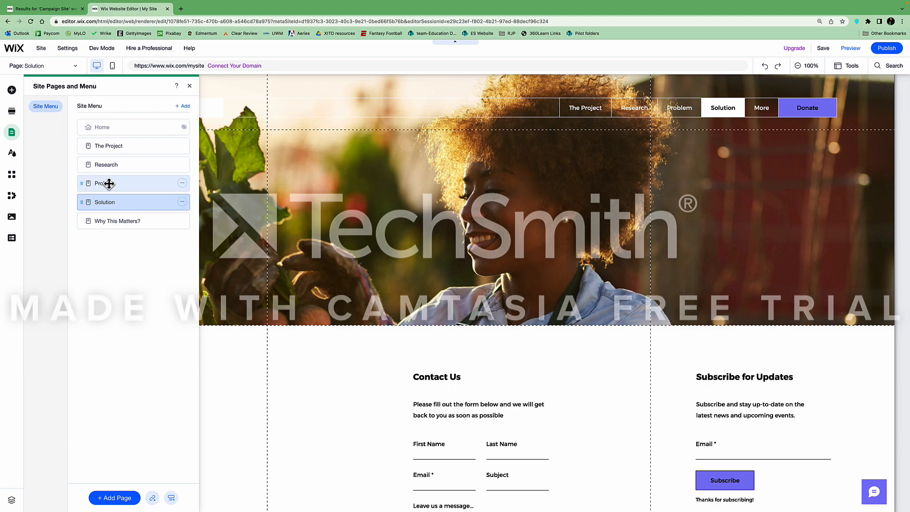
left_click_drag(109, 184, 126, 199)
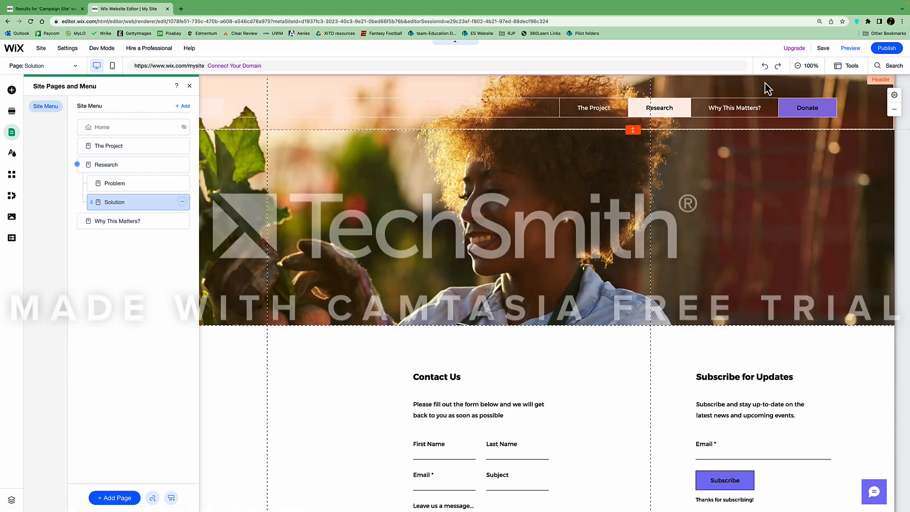
Preview the site and check that Research drops down to Problem and Solution
left_click(852, 49)
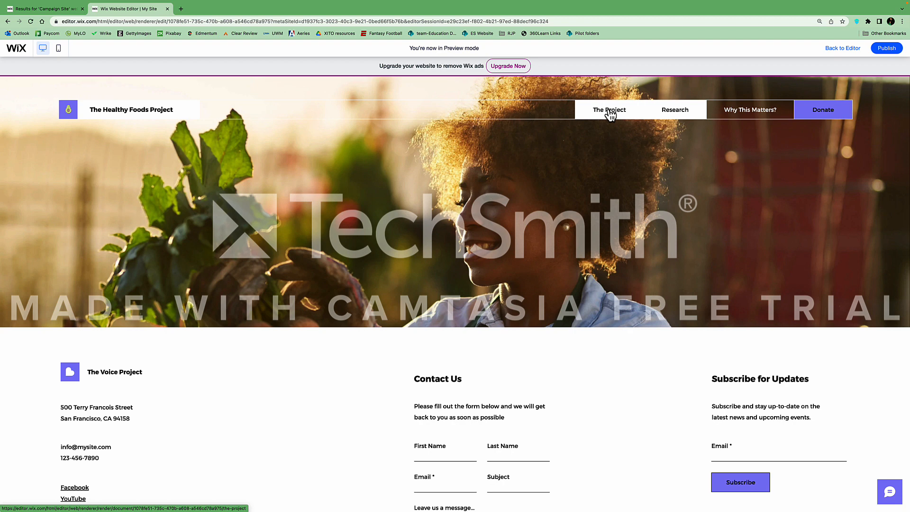
mouse_move(682, 115)
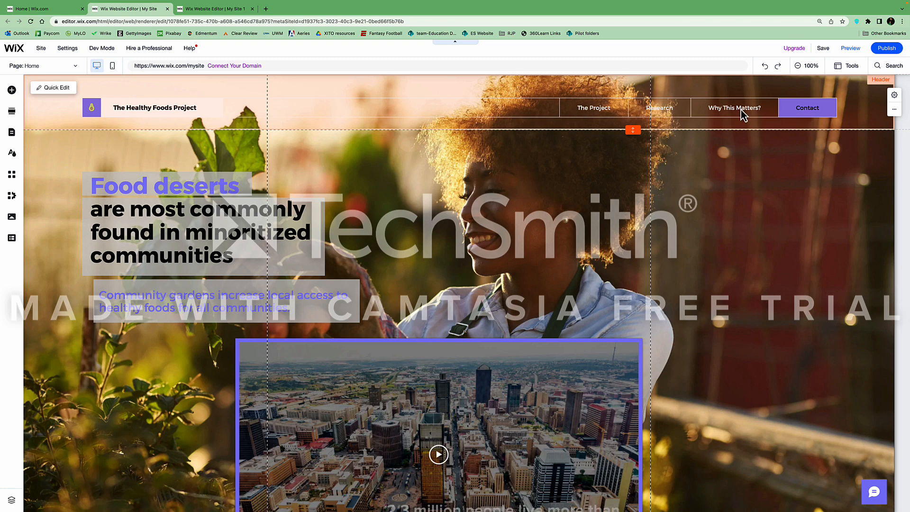
Switch the editor to The Project page using the Page list
left_click(76, 71)
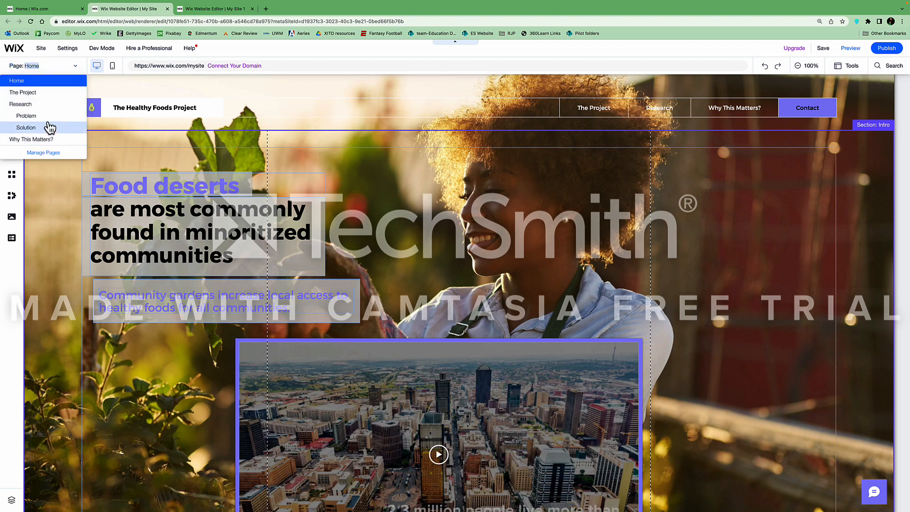
left_click(49, 93)
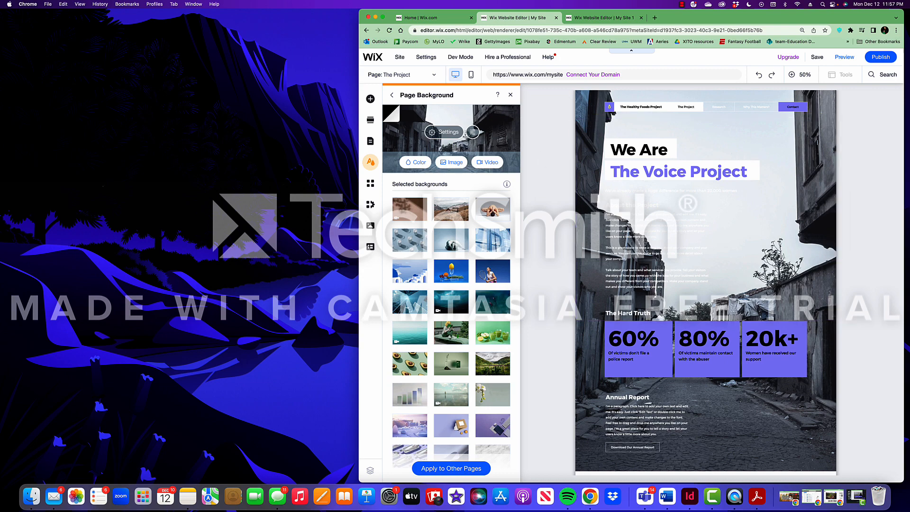
Place the research notes beside Wix and review the What's the Problem? and What's the Solution? paragraphs
left_click_drag(0, 175, 231, 20)
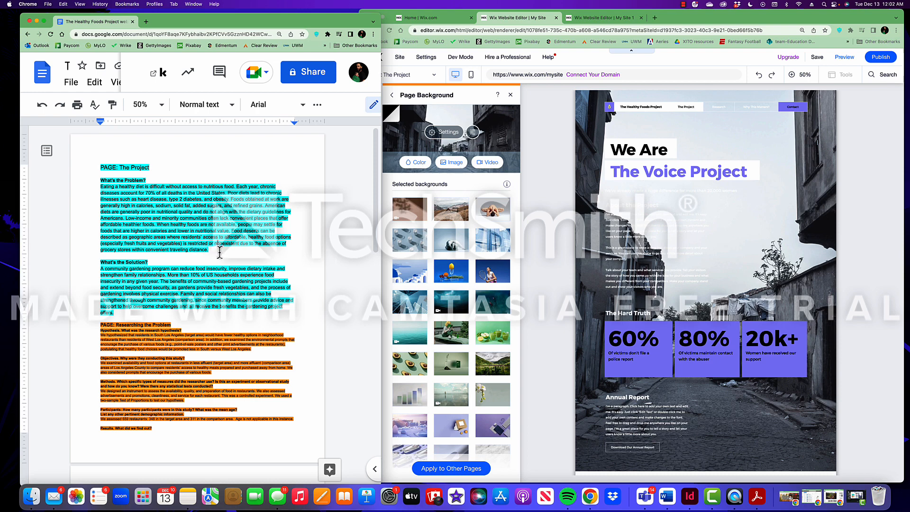
left_click_drag(220, 252, 99, 187)
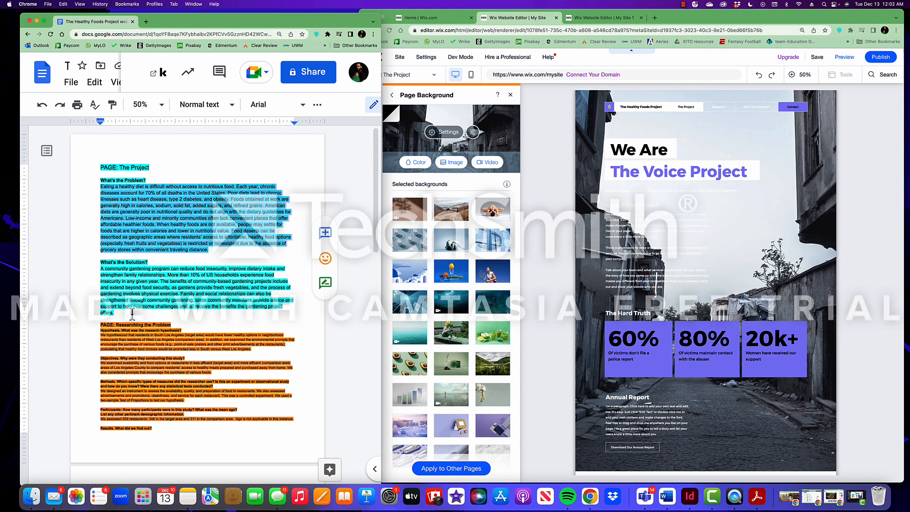
left_click_drag(133, 314, 91, 271)
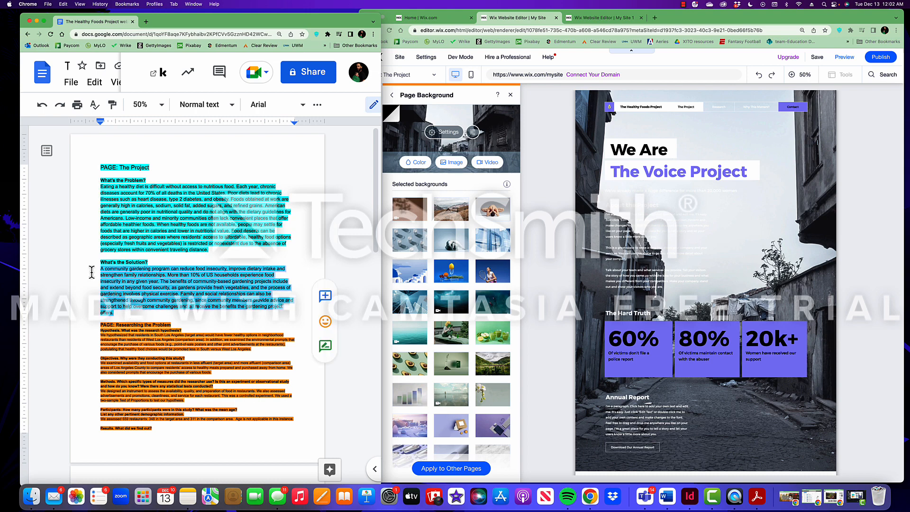
left_click(105, 269)
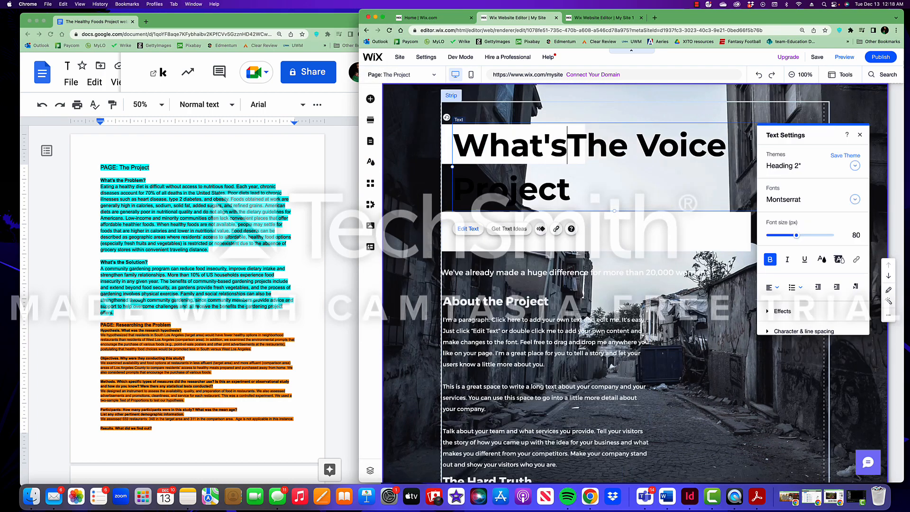
Trim the extra words from the What's the Problem? heading and colour it purple
type("the Problem?")
left_click_drag(571, 204, 613, 184)
key("BackSpace")
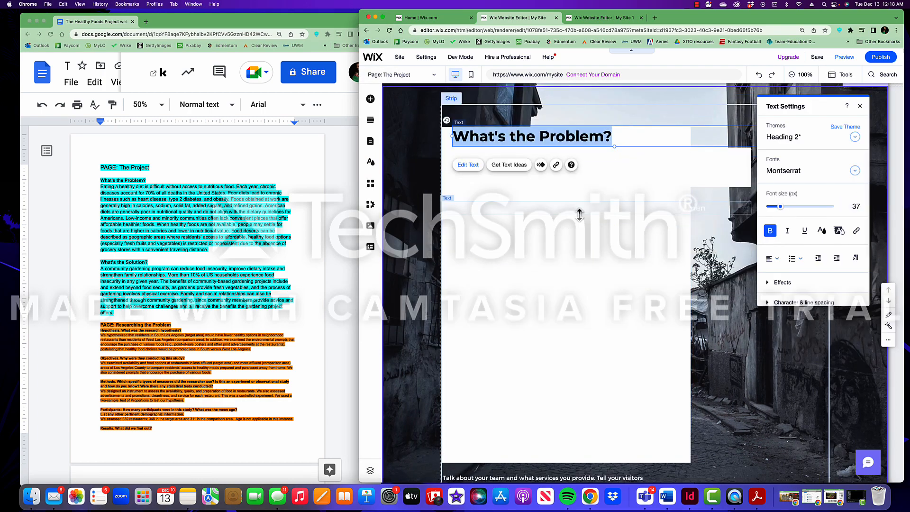
left_click(681, 214)
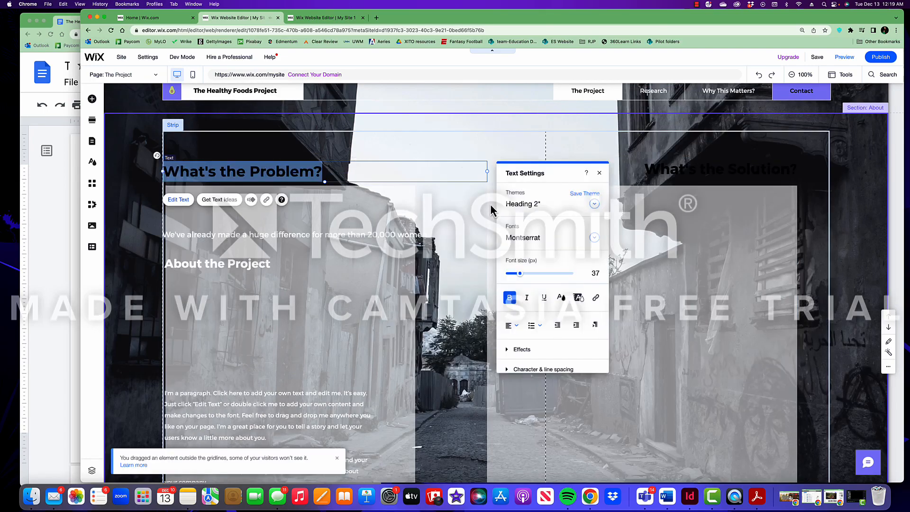
left_click(561, 297)
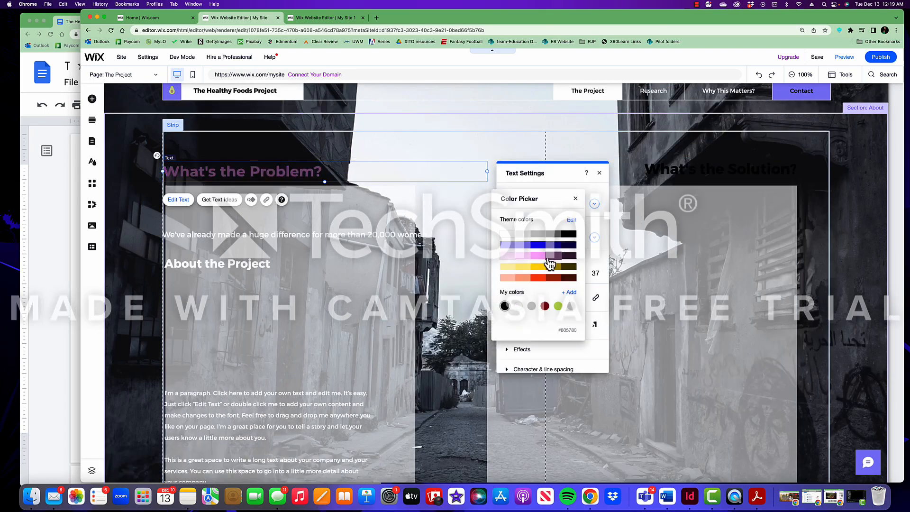
left_click(555, 263)
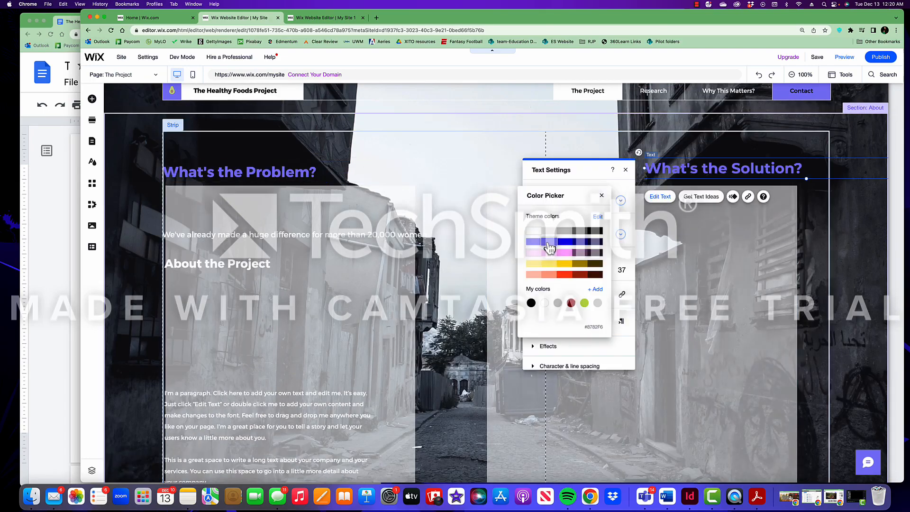
Select the vector art and add a purple container box below the heading
left_click(414, 246)
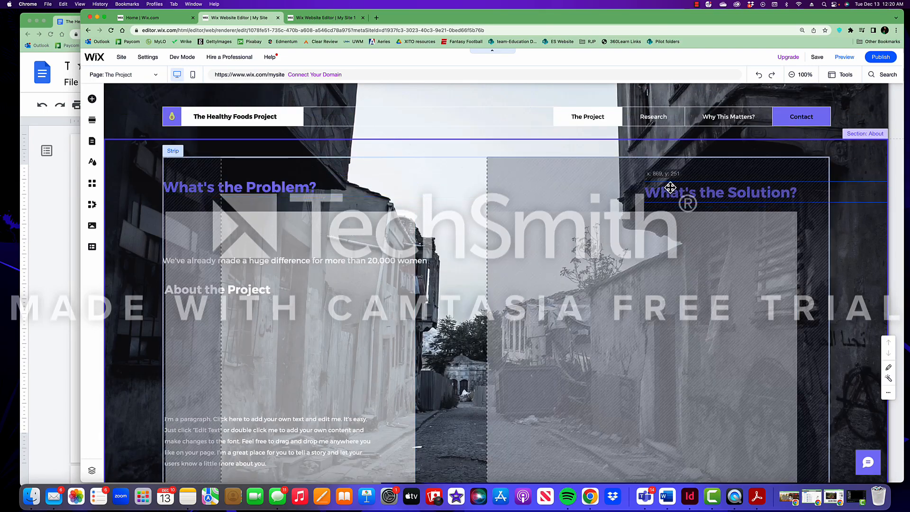
left_click(92, 99)
left_click_drag(264, 179, 274, 266)
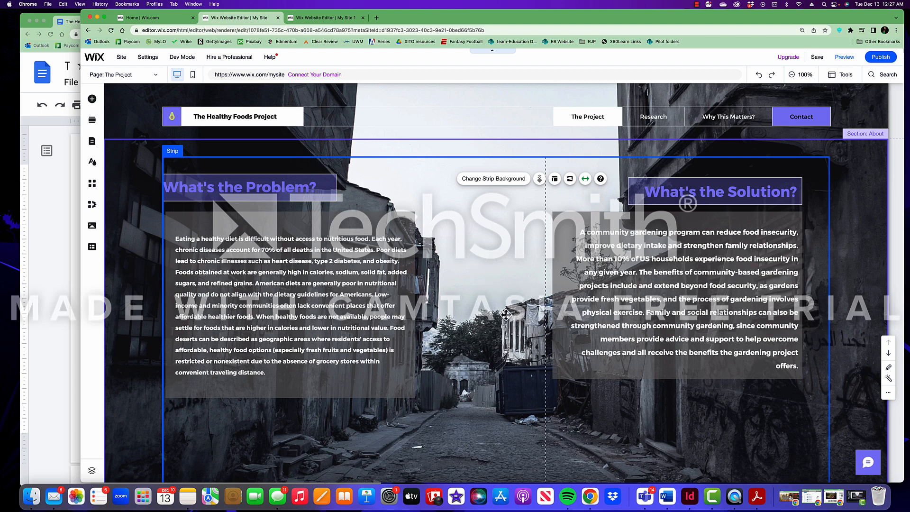
Bring Wix forward and open the Problem page under Research
scroll(479, 312, "down", 1)
scroll(480, 303, "up", 1)
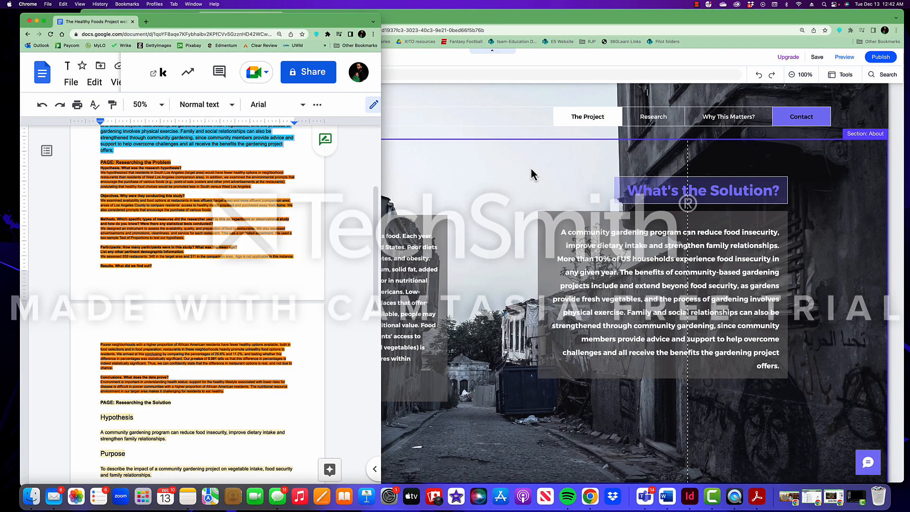
left_click(529, 173)
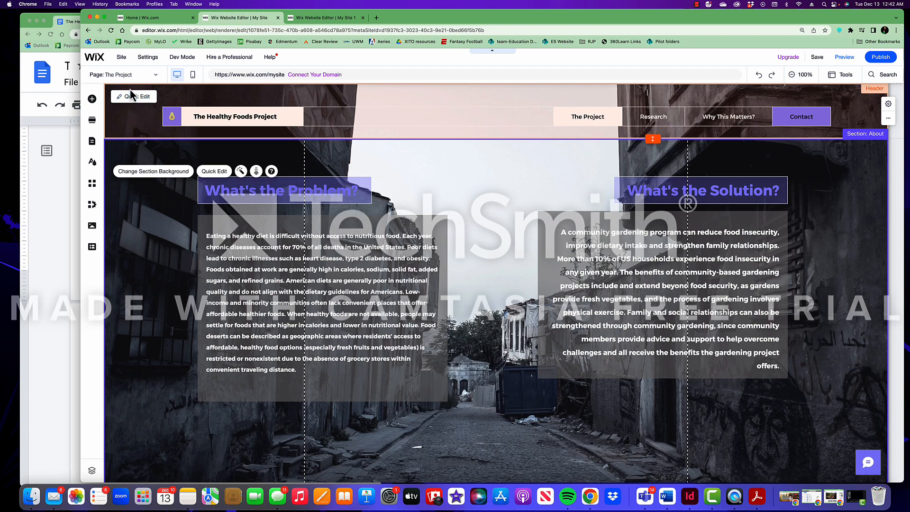
left_click(156, 77)
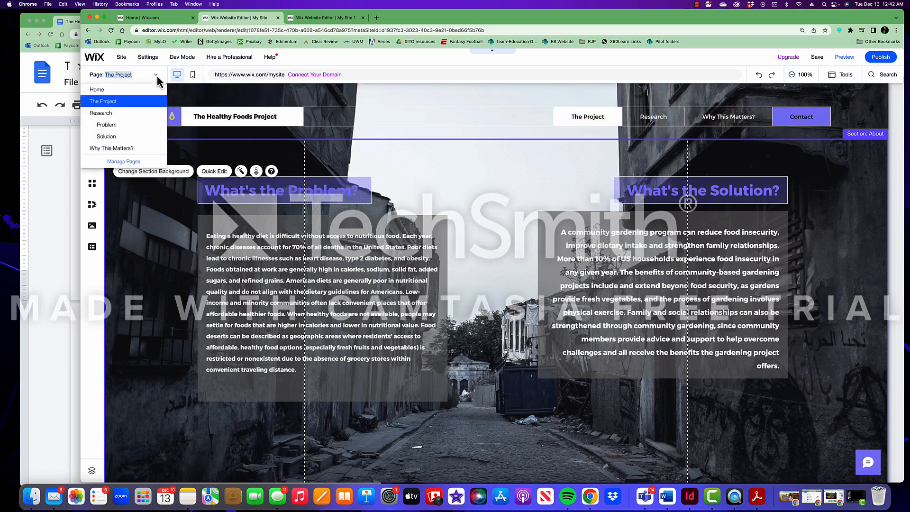
left_click(128, 128)
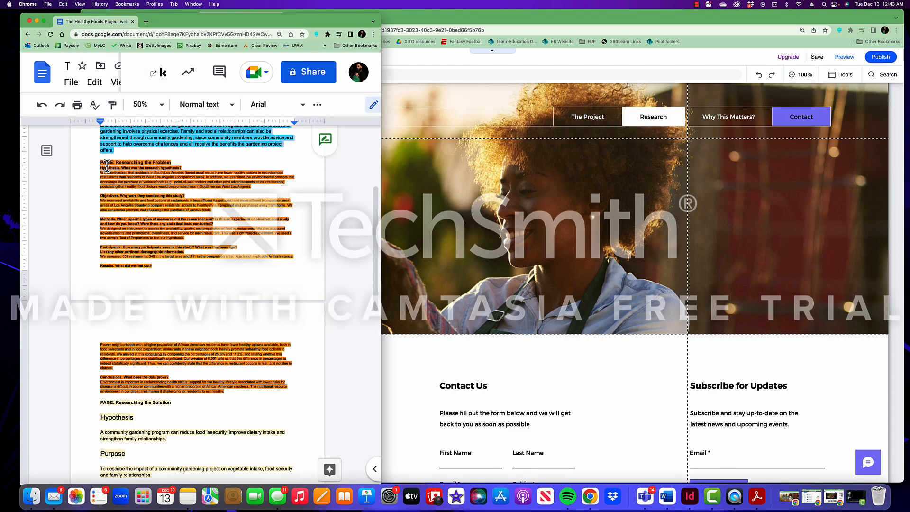
left_click_drag(100, 167, 159, 269)
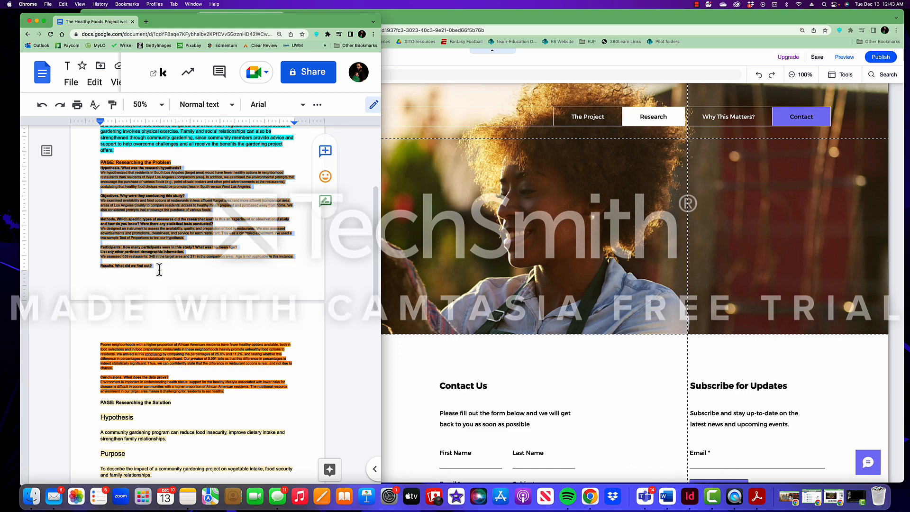
left_click_drag(163, 322, 221, 391)
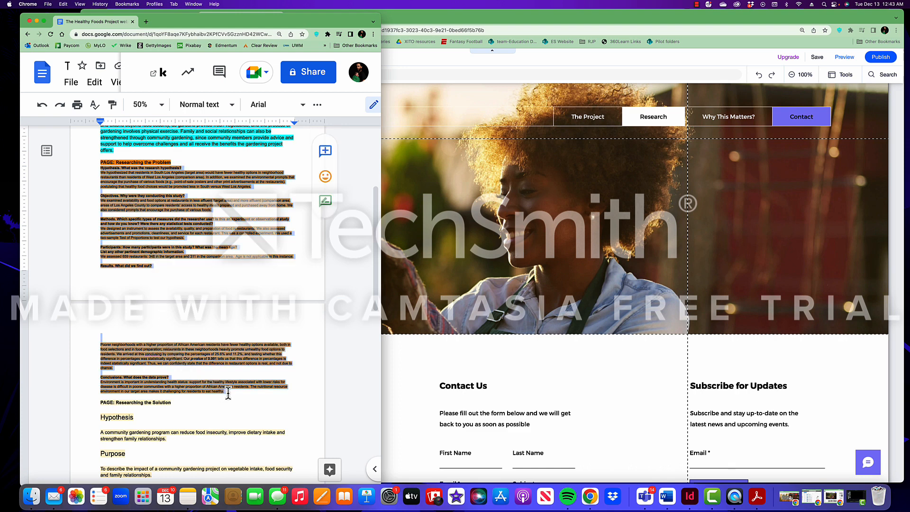
left_click(230, 393)
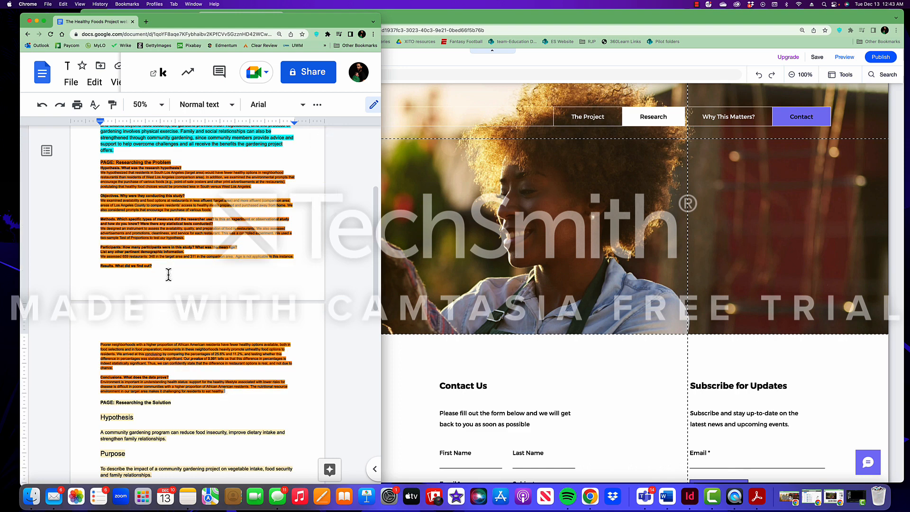
mouse_move(101, 164)
left_mouse_down()
mouse_move(205, 300)
mouse_move(223, 382)
mouse_move(238, 393)
left_mouse_up()
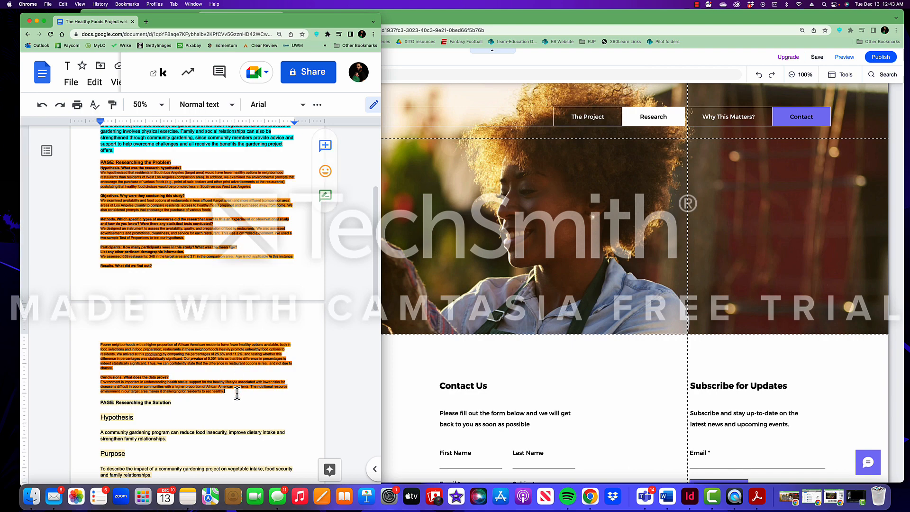
left_click(237, 393)
scroll(232, 382, "down", 3)
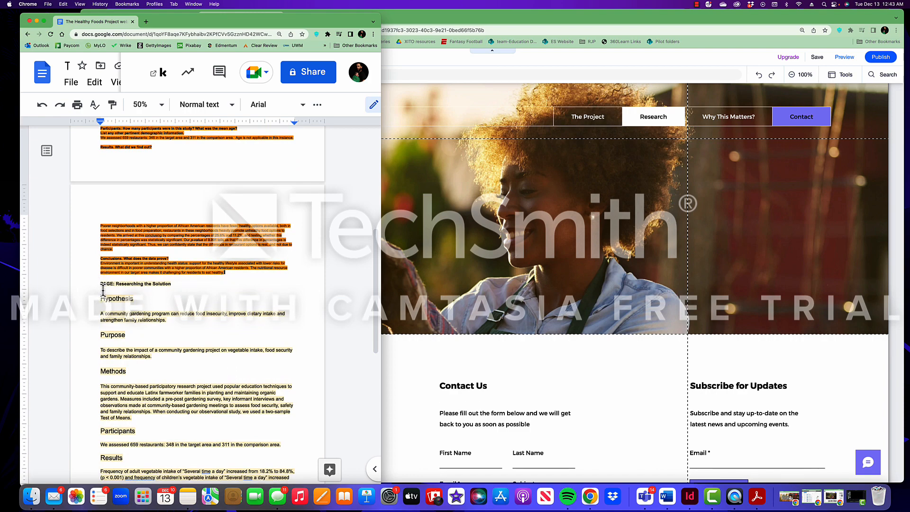
scroll(103, 289, "down", 3)
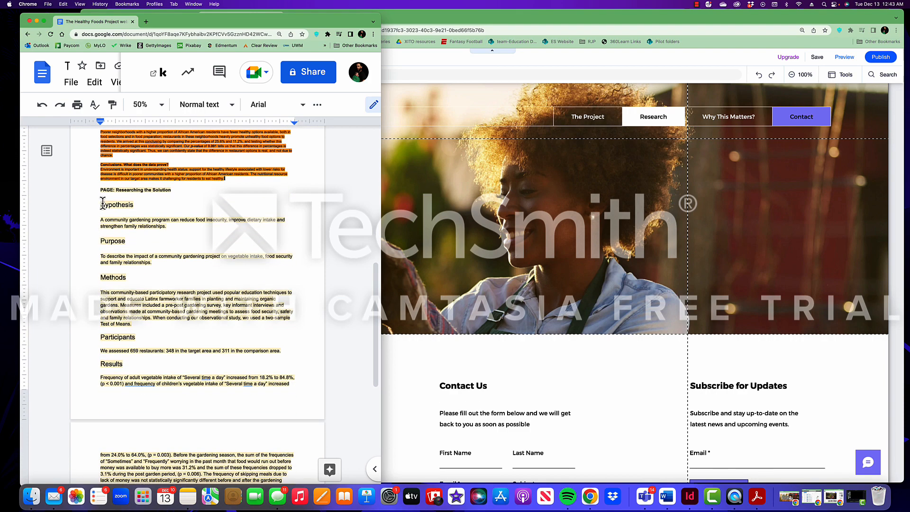
left_click_drag(102, 202, 242, 404)
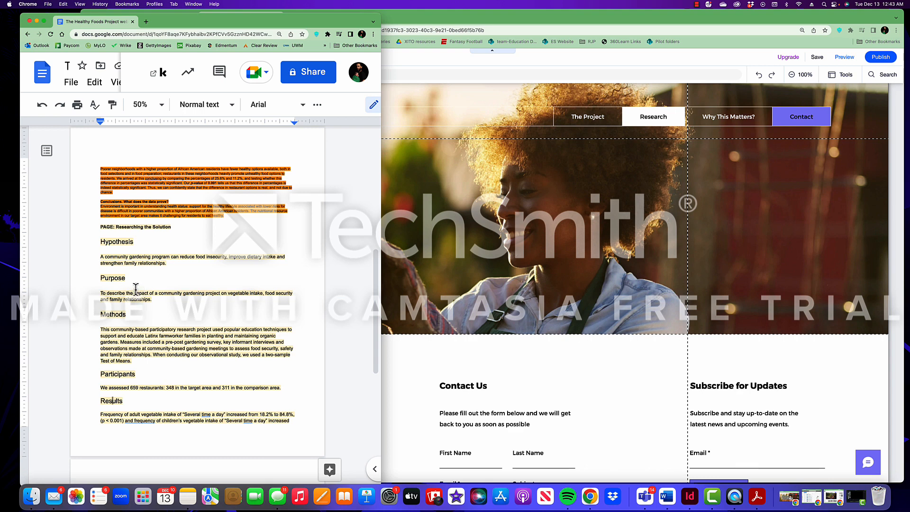
scroll(188, 283, "up", 5)
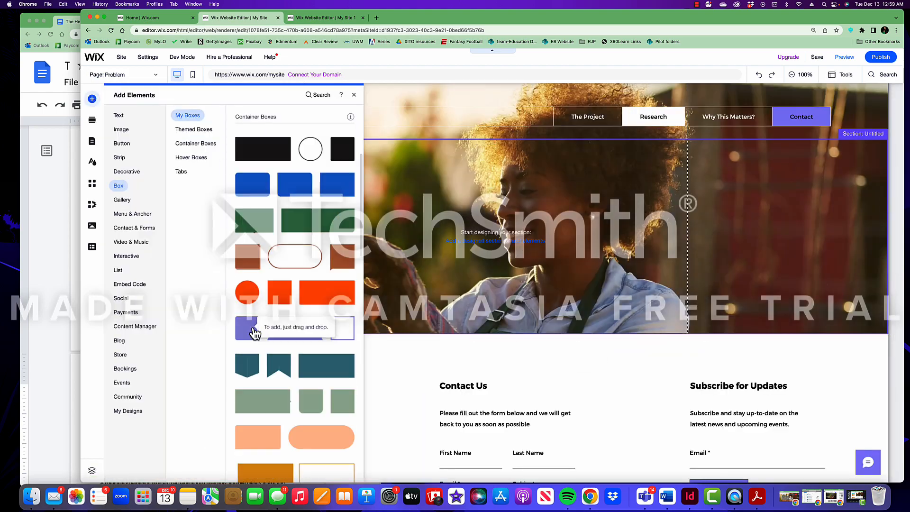
Resize the purple container box on the Problem page
left_click_drag(246, 327, 653, 474)
scroll(524, 284, "down", 3)
left_click(517, 166)
left_click_drag(491, 177, 492, 306)
scroll(525, 307, "up", 3)
left_click_drag(643, 296, 672, 296)
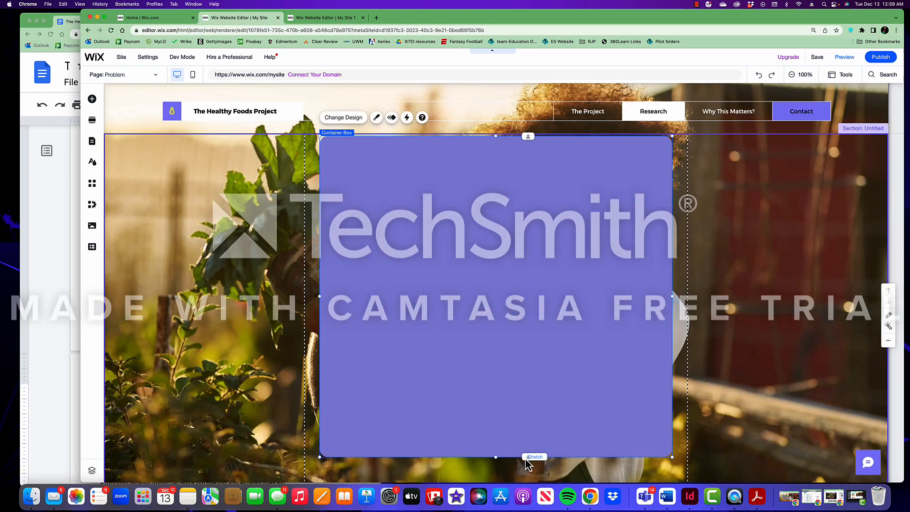
Add a 'Researching the Problem' heading at size 61, widened and placed above the box
left_click_drag(496, 136, 496, 161)
left_click(92, 99)
left_click(284, 147)
type("Researching the Problem")
scroll(559, 332, "down", 5)
left_click_drag(556, 230, 723, 229)
scroll(568, 265, "up", 5)
left_click_drag(455, 284, 170, 263)
left_click(191, 173)
left_click_drag(814, 304, 789, 306)
left_click_drag(308, 207, 469, 155)
left_click_drag(496, 213, 496, 223)
Colour the Researching the Problem heading pink
double_click(474, 154)
left_click(278, 274)
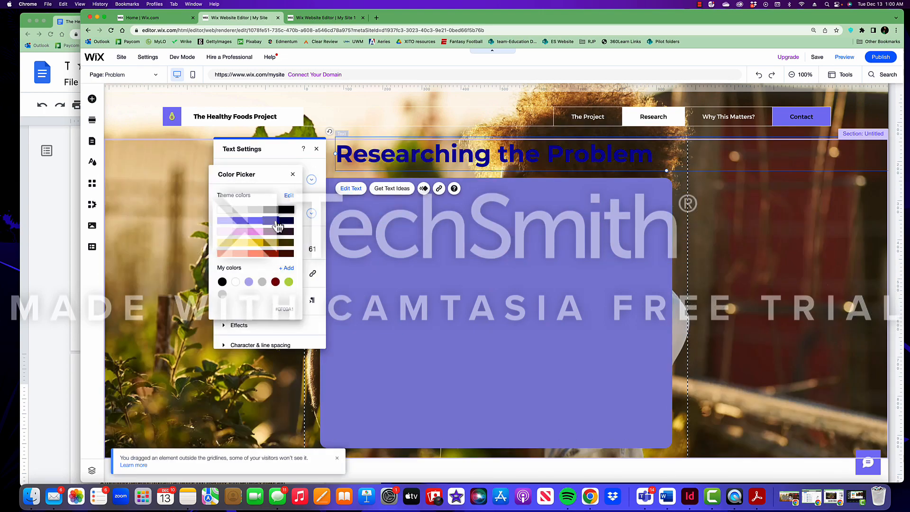
left_click(255, 232)
left_click(292, 175)
left_click(190, 237)
Add a purple ribbon box behind the title, sized to span it, and nudge the container down
left_click(92, 99)
left_click(121, 185)
left_click(285, 256)
left_click_drag(423, 295, 343, 142)
left_click_drag(527, 150, 671, 150)
left_click_drag(487, 197, 488, 146)
left_click_drag(327, 117, 337, 146)
right_click(337, 146)
left_click(474, 284)
left_click_drag(376, 220, 376, 228)
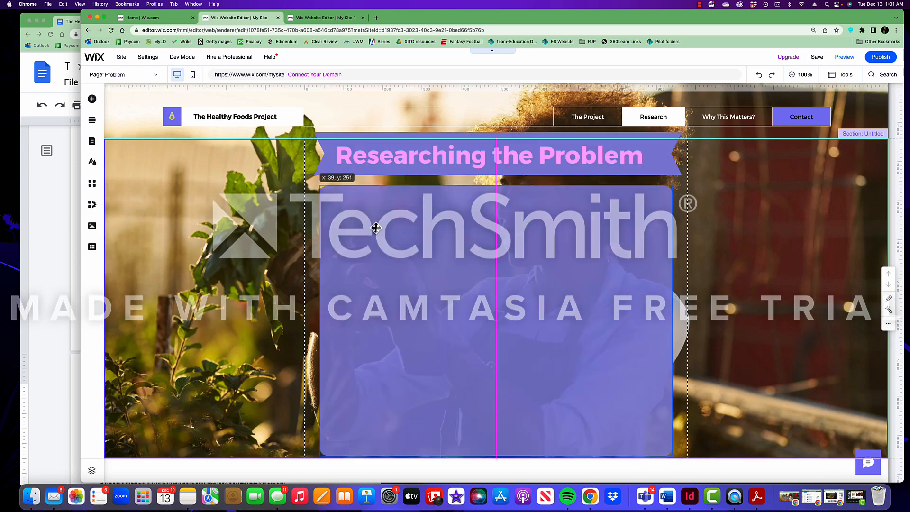
Check the research document, then open the box's text element for editing
left_click(47, 309)
left_click(456, 311)
double_click(471, 198)
Replace the placeholder text with the research passage pasted from the document
left_click(48, 308)
left_click_drag(102, 211, 242, 442)
key("super+c")
left_click(474, 204)
key("super+v")
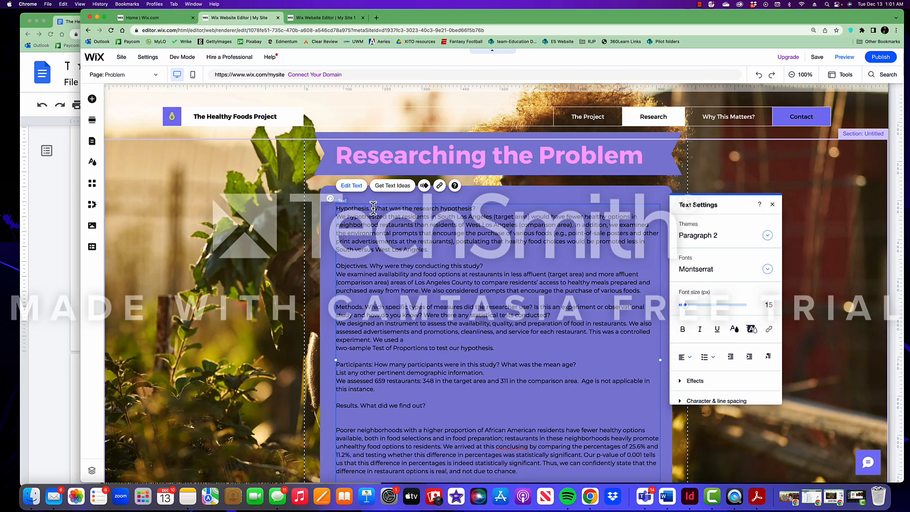
Make Hypothesis and Objectives 36px pink headings, each on its own line
left_click_drag(373, 208, 336, 208)
left_click(735, 329)
left_click(767, 305)
key("Return")
left_click(370, 277)
key("Return")
left_click_drag(369, 277, 336, 278)
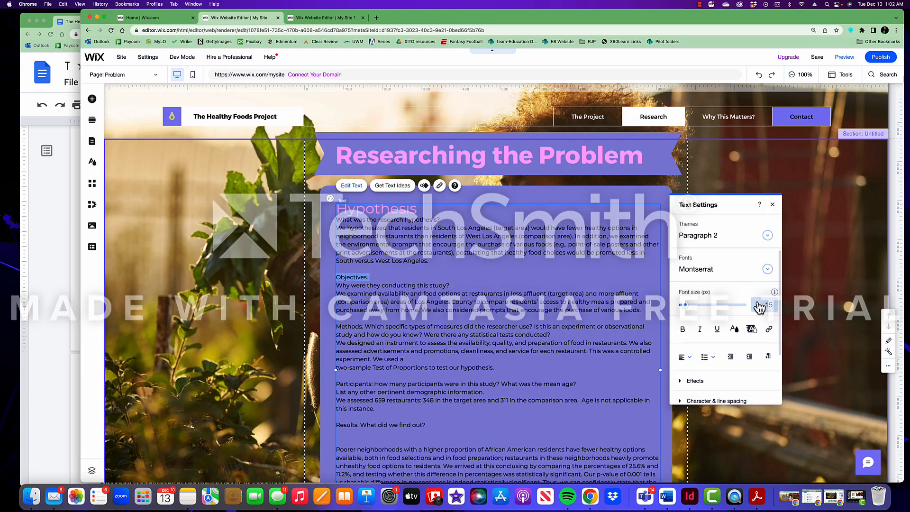
left_click(764, 306)
type("36")
left_click(734, 329)
Style Methods, Participants and Results as large pink headings on separate lines
key("Return")
left_click_drag(362, 329, 336, 328)
left_click(768, 317)
scroll(425, 366, "down", 1)
key("Return")
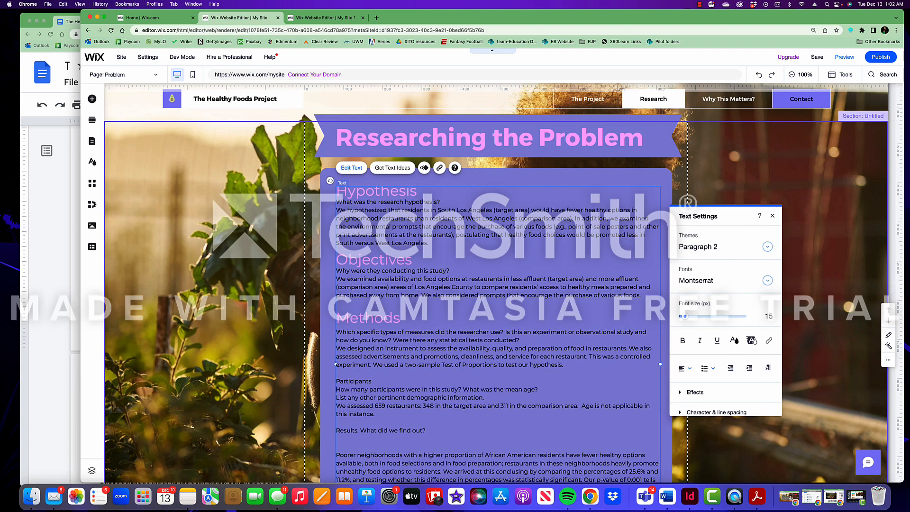
left_click(768, 316)
left_click(734, 340)
left_click_drag(371, 381, 336, 385)
scroll(385, 429, "down", 2)
key("Return")
left_click(768, 317)
scroll(377, 423, "down", 2)
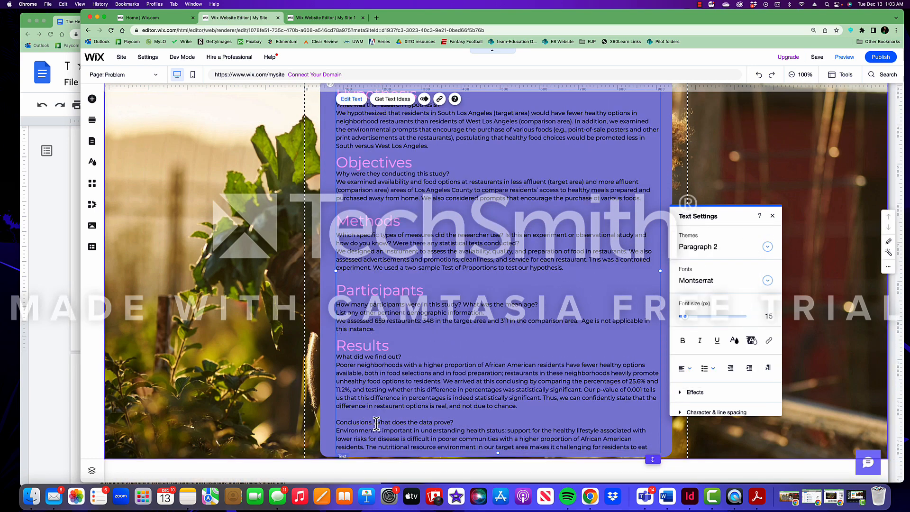
scroll(376, 424, "down", 3)
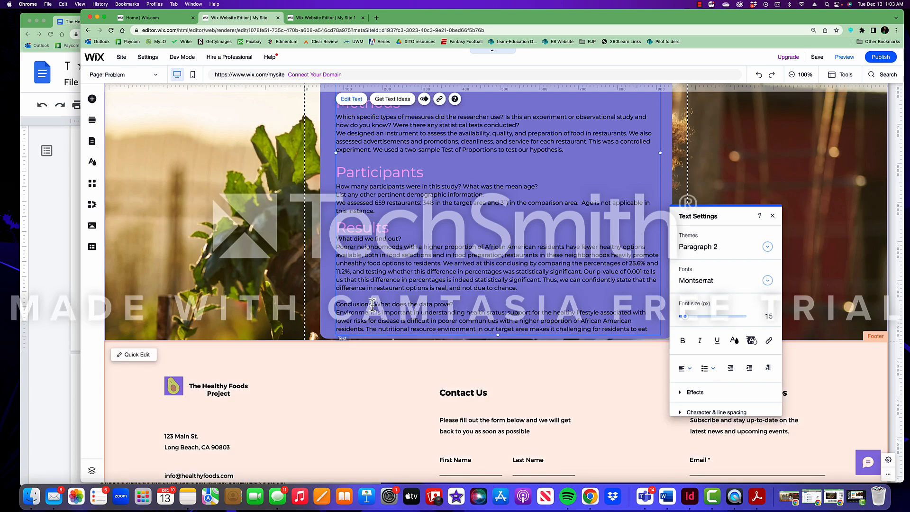
scroll(372, 304, "up", 1)
Put Conclusions on its own line as an enlarged pink heading, extending the section to fit
left_click_drag(372, 344, 336, 344)
left_click(768, 317)
type("36")
key("super+z")
left_click_drag(653, 350, 652, 435)
left_click_drag(495, 348, 495, 401)
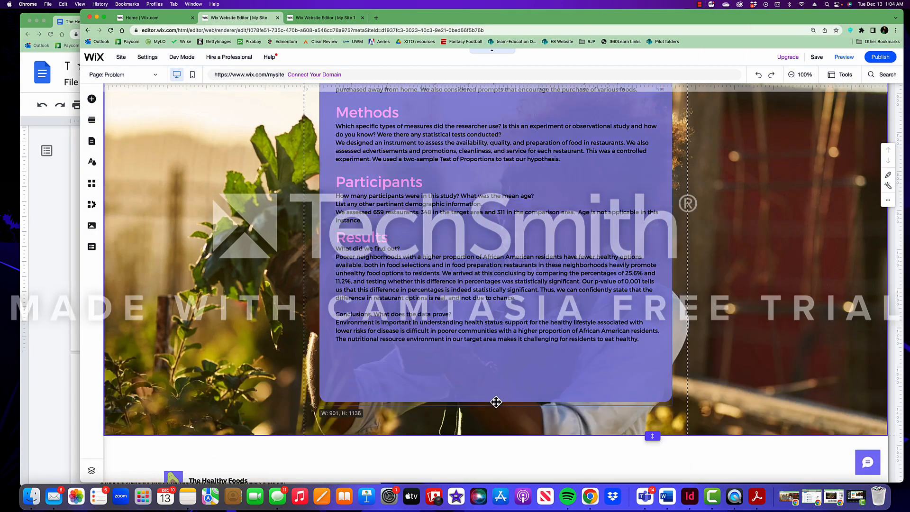
double_click(375, 315)
key("Return")
left_click_drag(380, 313, 336, 313)
left_click_drag(690, 205, 692, 204)
left_click(734, 229)
left_click(719, 193)
scroll(654, 435, "up", 6)
left_click(336, 175)
Make the purple text box translucent
left_click(735, 386)
left_click_drag(736, 273, 730, 272)
left_click(455, 166)
left_click(337, 193)
left_click(745, 335)
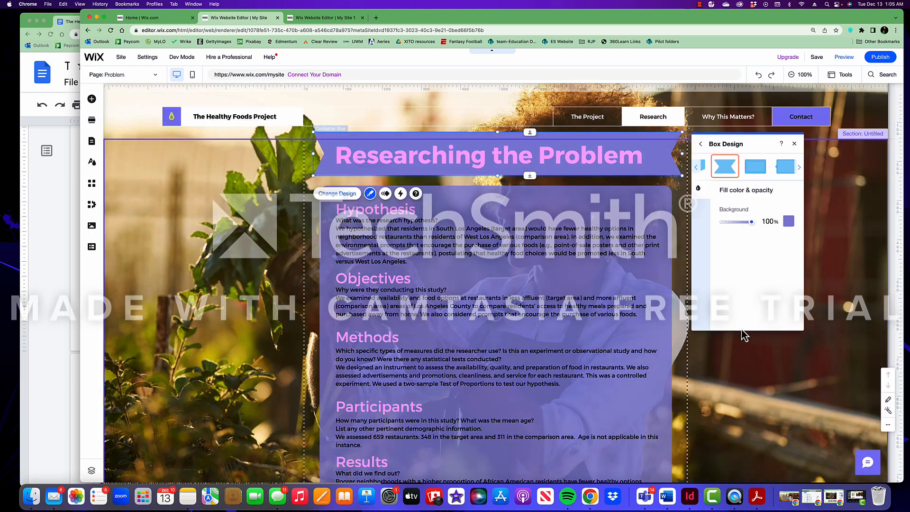
left_click(794, 144)
scroll(745, 284, "down", 8)
scroll(745, 285, "up", 8)
Select the section, then switch to the Solution page
left_click(328, 161)
left_click(266, 204)
left_click(123, 75)
left_click(116, 156)
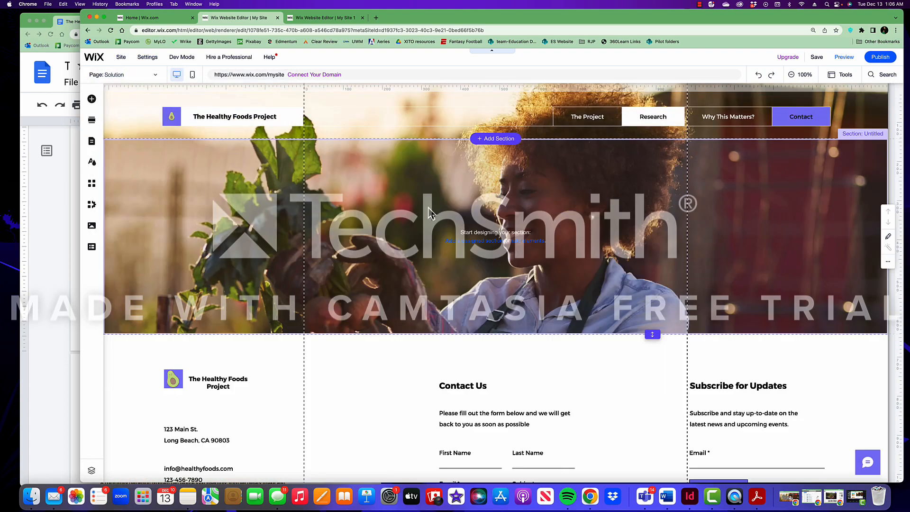
Paste the translucent text box onto Solution and replace its hypothesis with the community-gardening text
key("super+v")
left_click_drag(426, 155, 427, 179)
double_click(471, 233)
left_click_drag(429, 242, 328, 211)
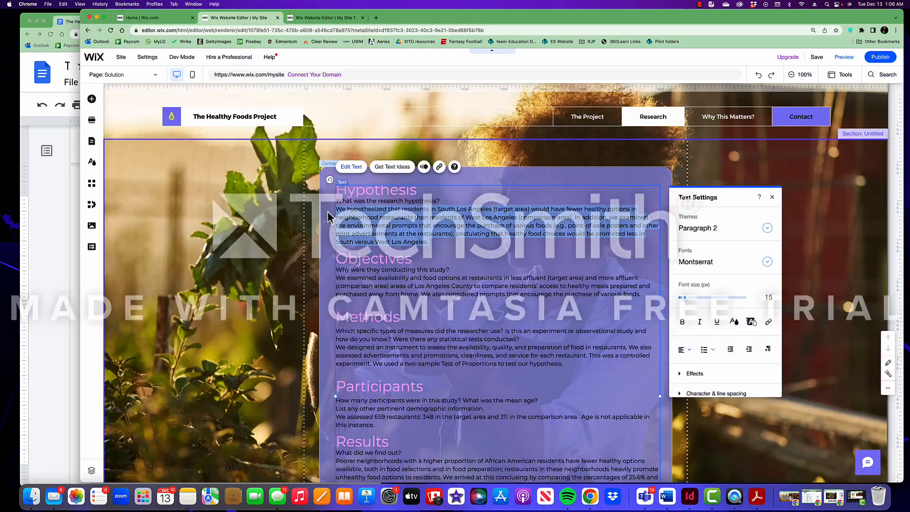
left_click(48, 285)
left_click_drag(101, 296, 185, 305)
key("super+c")
key("super+v")
left_click_drag(100, 331, 161, 339)
Replace the Methods with the gardening text, adding 'we used a two-sample Test of Means', and delete the age sentence
scroll(163, 277, "up", 10)
scroll(163, 277, "down", 10)
left_click_drag(563, 340, 336, 323)
key("super+v")
type("When conducting our observational study, we used a two-sample Test of Means.")
left_click_drag(582, 408, 375, 417)
key("BackSpace")
left_click(47, 284)
scroll(498, 332, "down", 4)
left_click(514, 351)
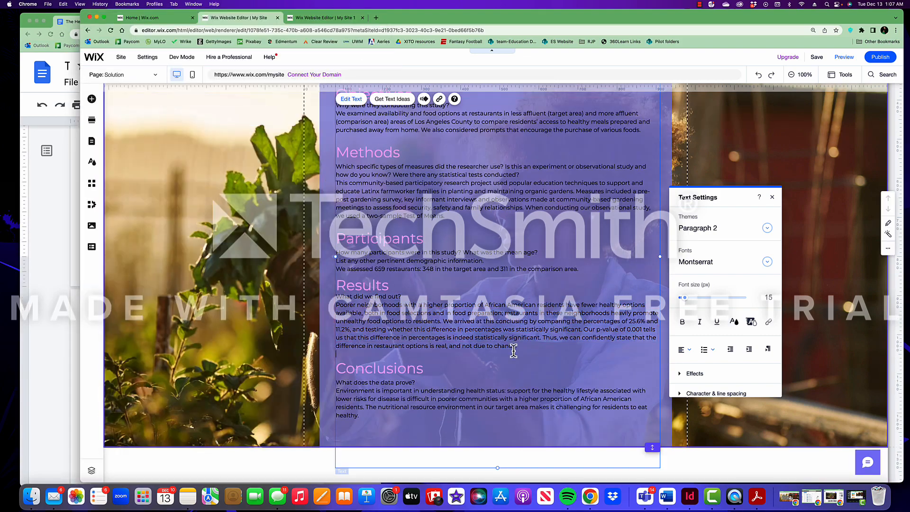
scroll(514, 351, "down", 3)
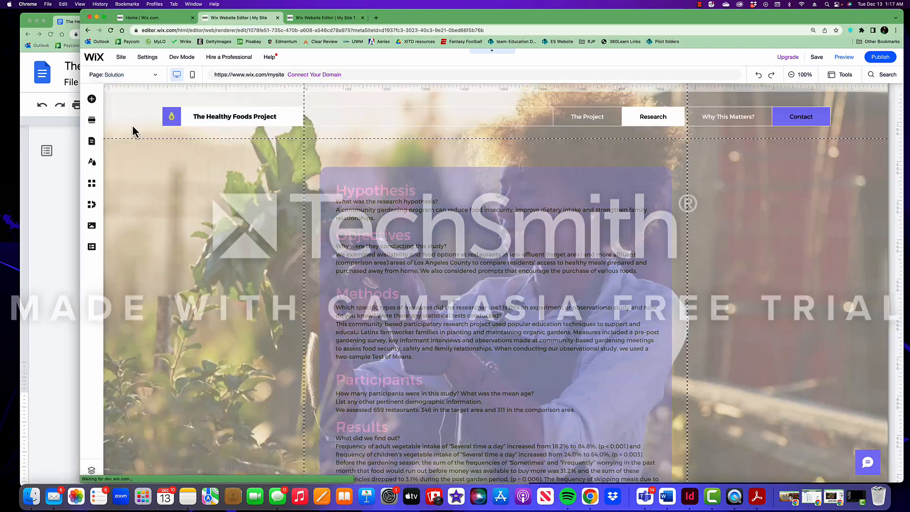
Copy the Researching the Problem banner to the top of Solution, retitle it 'Researching the Solution'
left_click(123, 74)
key("super+c")
left_click(156, 74)
key("super+v")
left_click_drag(230, 269, 386, 130)
left_click_drag(327, 171, 327, 172)
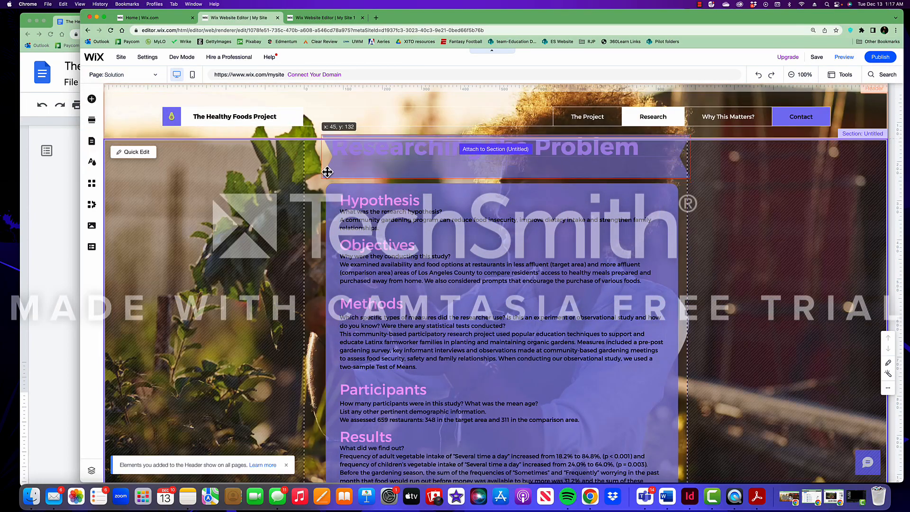
left_click_drag(452, 161, 461, 169)
double_click(588, 156)
type("Solution")
scroll(504, 304, "down", 3)
scroll(264, 277, "up", 3)
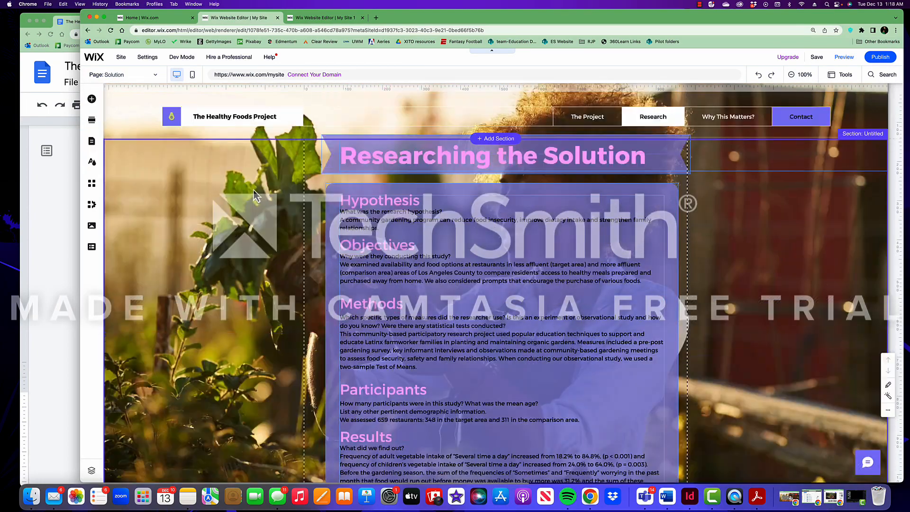
left_click(122, 78)
left_click(111, 125)
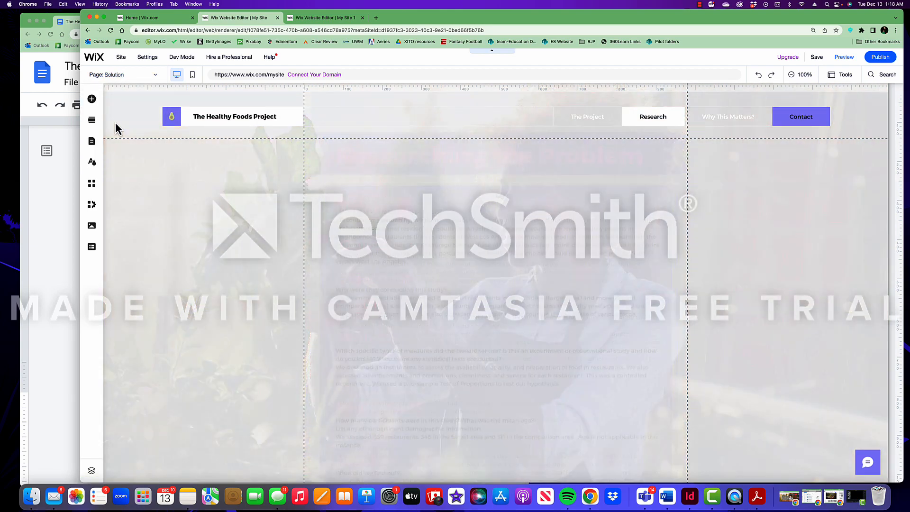
scroll(432, 262, "down", 3)
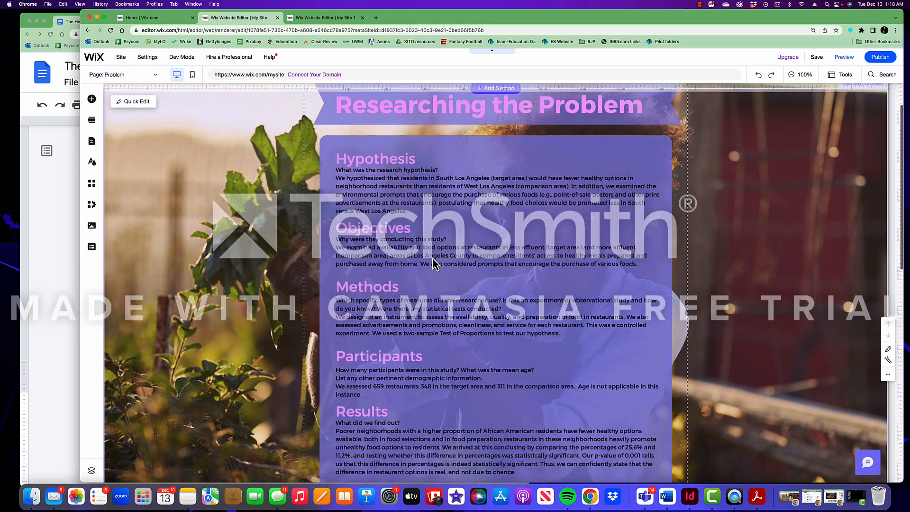
scroll(433, 261, "up", 3)
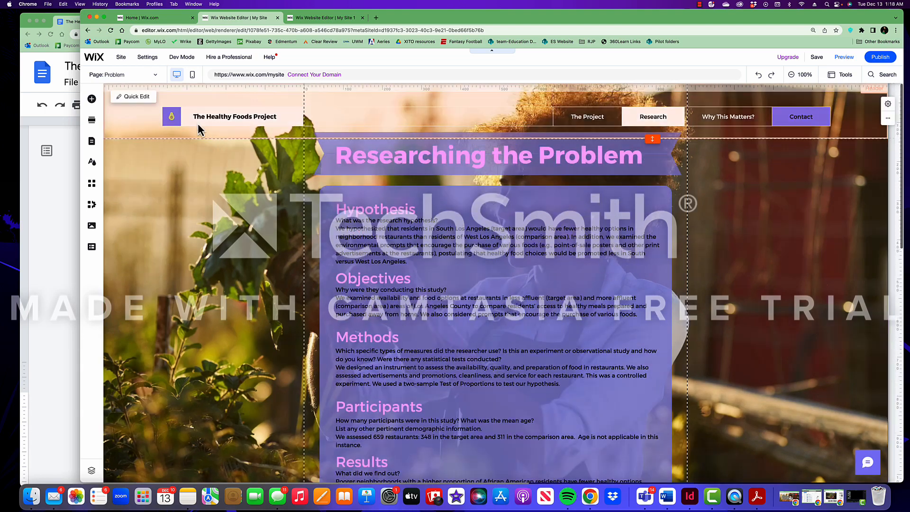
left_click(141, 81)
left_click(122, 137)
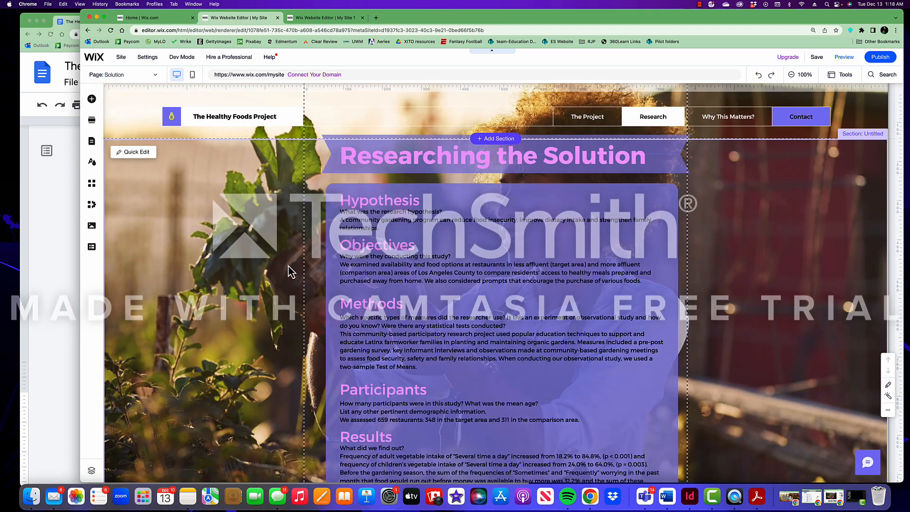
scroll(266, 266, "down", 1)
scroll(266, 273, "down", 2)
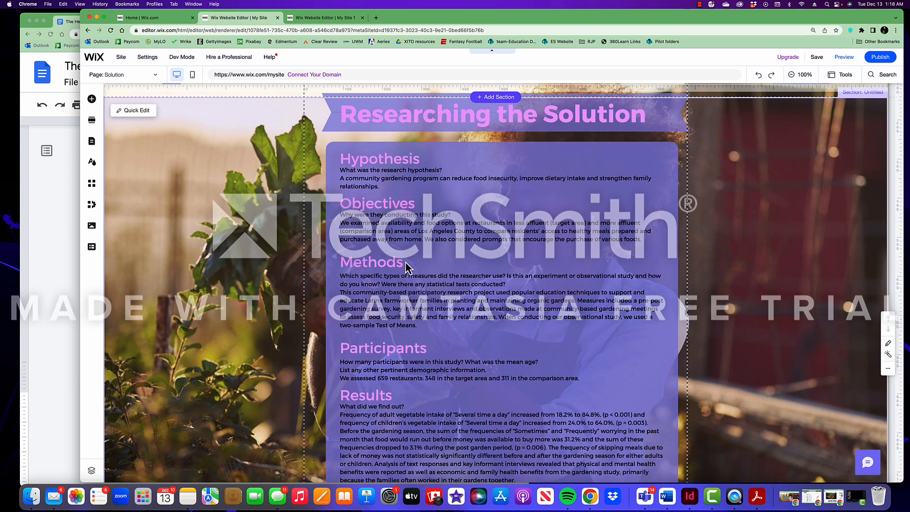
scroll(375, 395, "down", 3)
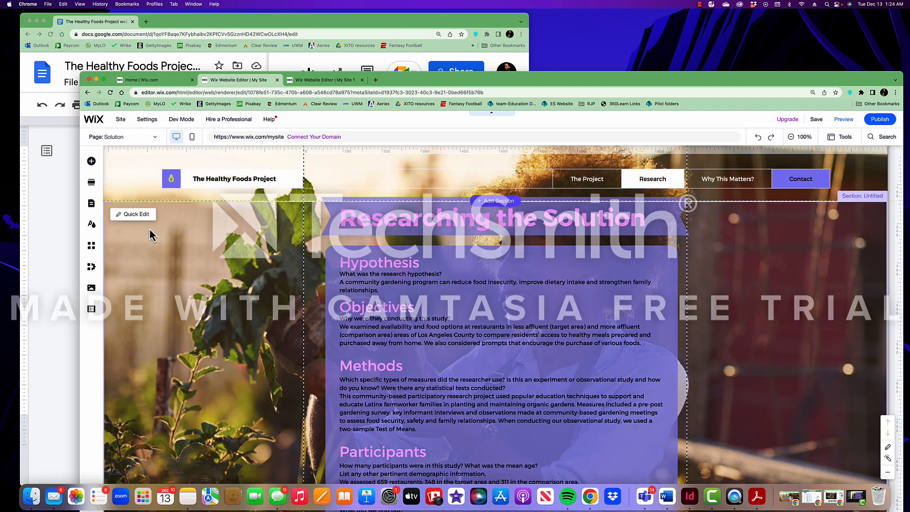
left_click(156, 140)
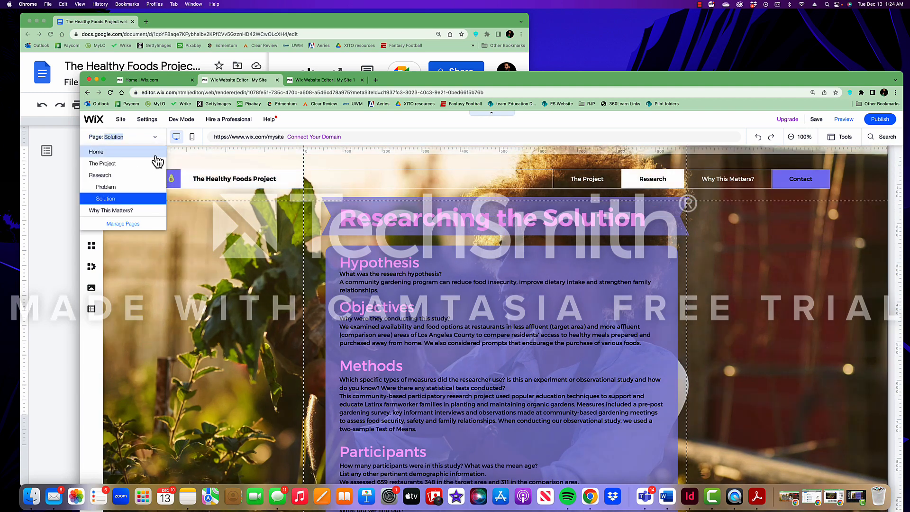
On Why This Matters?, upload the Healthy Food Accessibility infographic screenshot from the computer and add it
left_click(129, 219)
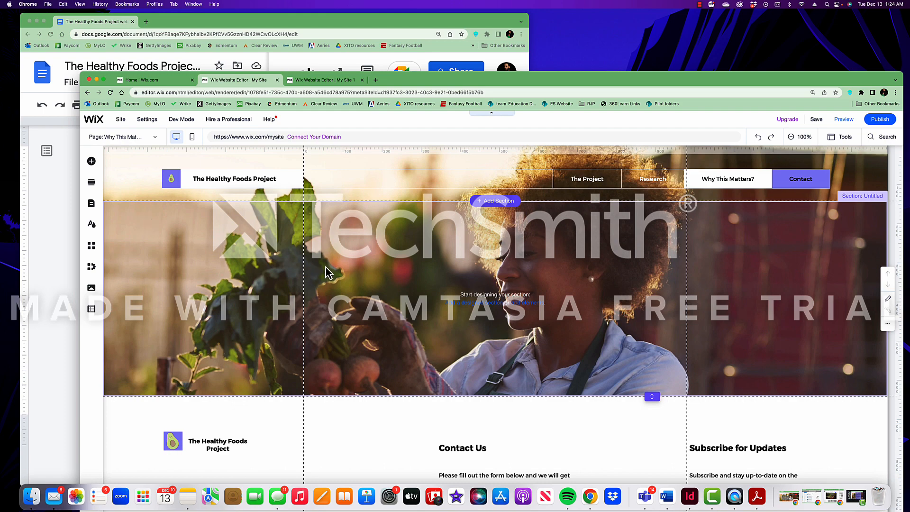
left_click(92, 163)
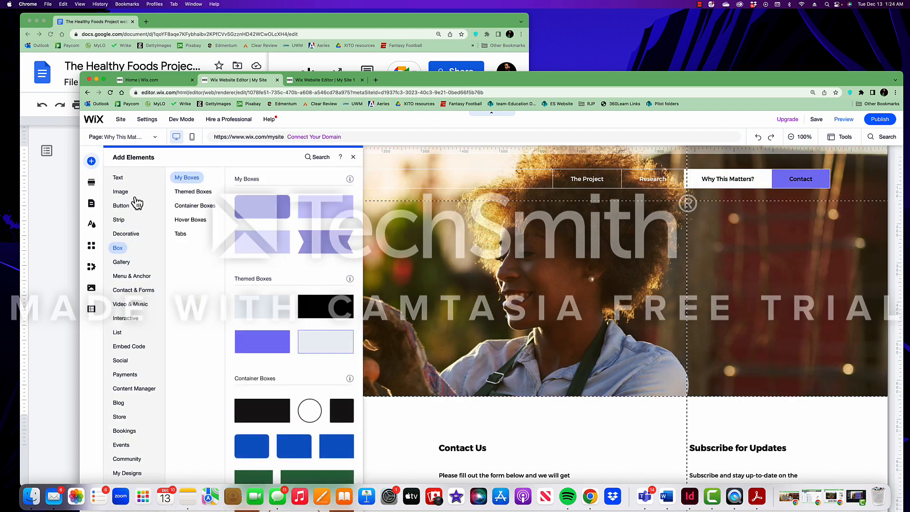
left_click(121, 193)
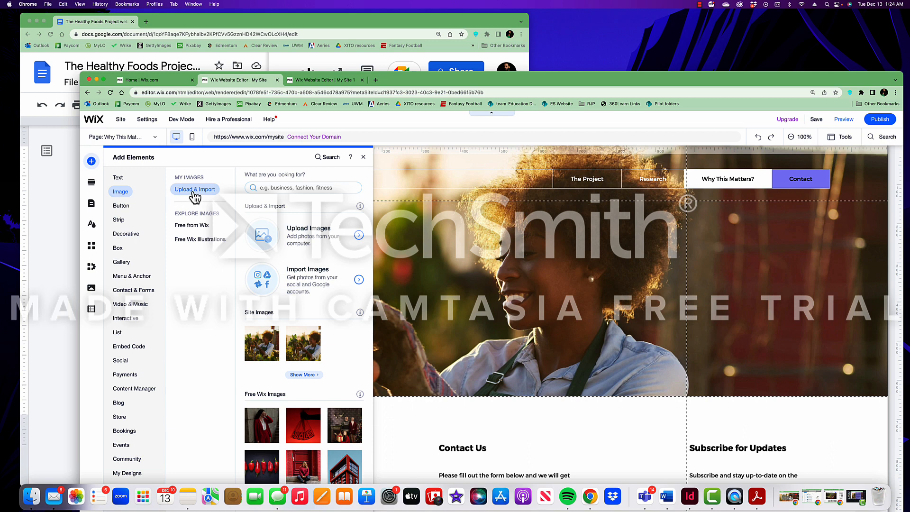
left_click(353, 241)
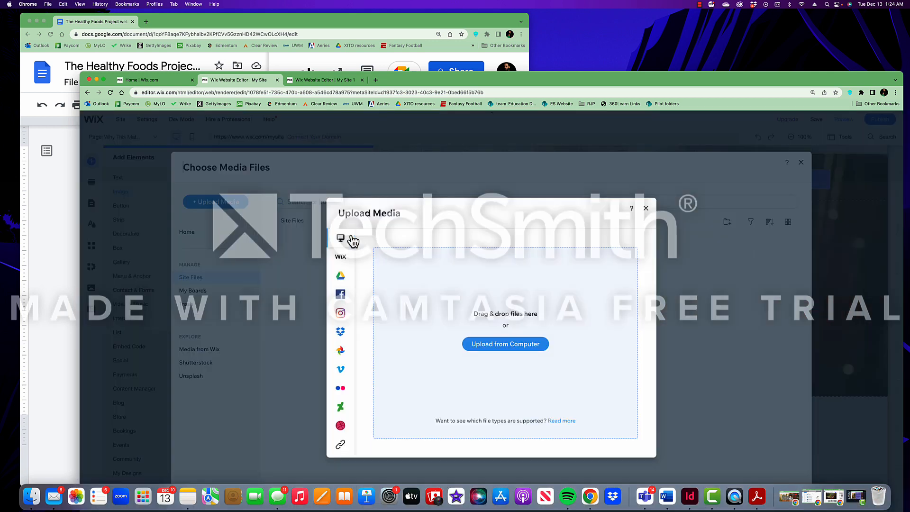
left_click(499, 348)
double_click(279, 201)
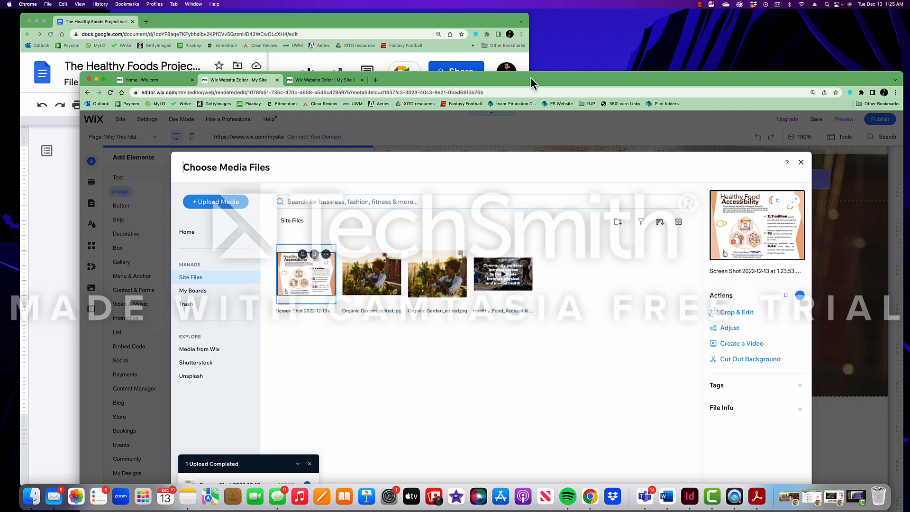
left_click_drag(531, 83, 537, 26)
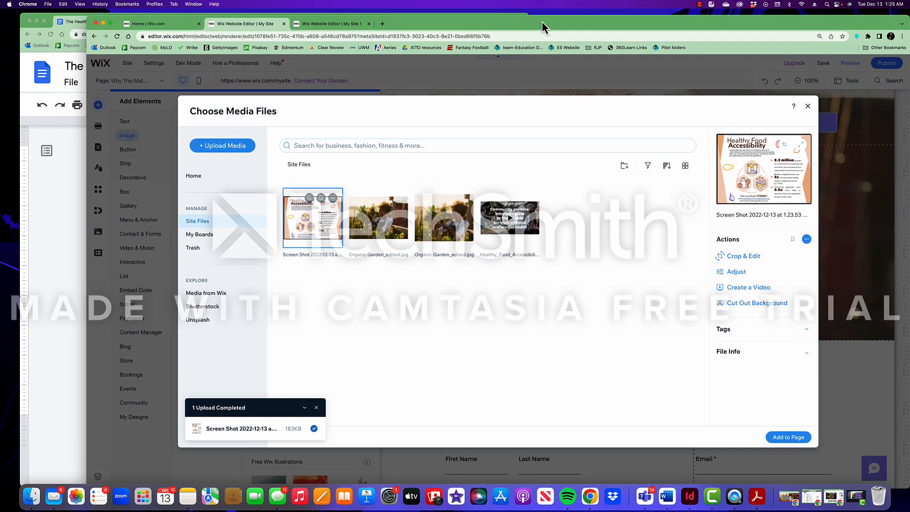
left_click(781, 437)
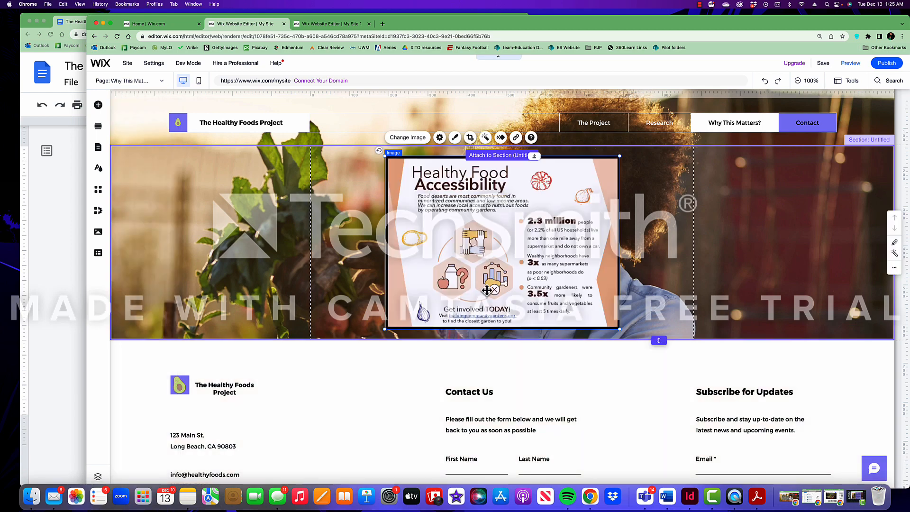
Extend the garden photo section downward, then enlarge and centre the infographic to fill it
left_click_drag(661, 341, 658, 465)
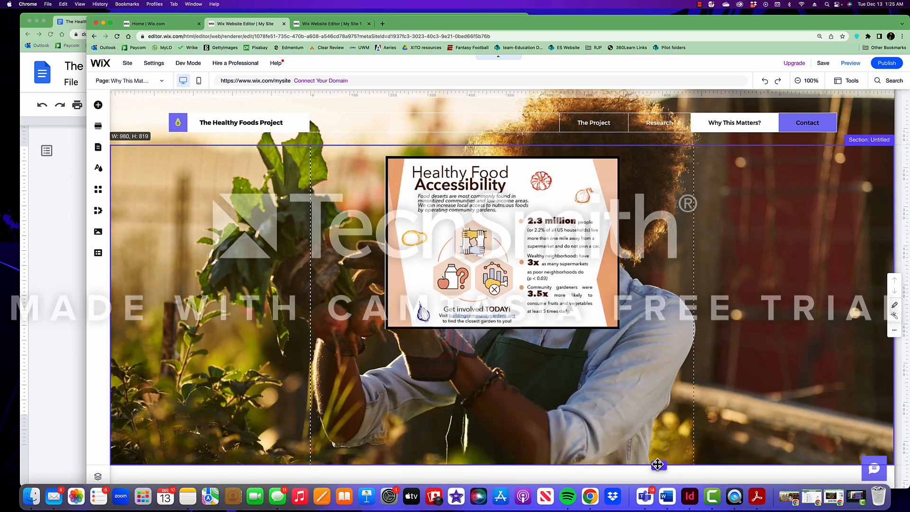
left_click(512, 284)
left_click_drag(386, 331, 267, 415)
left_click_drag(329, 274, 386, 286)
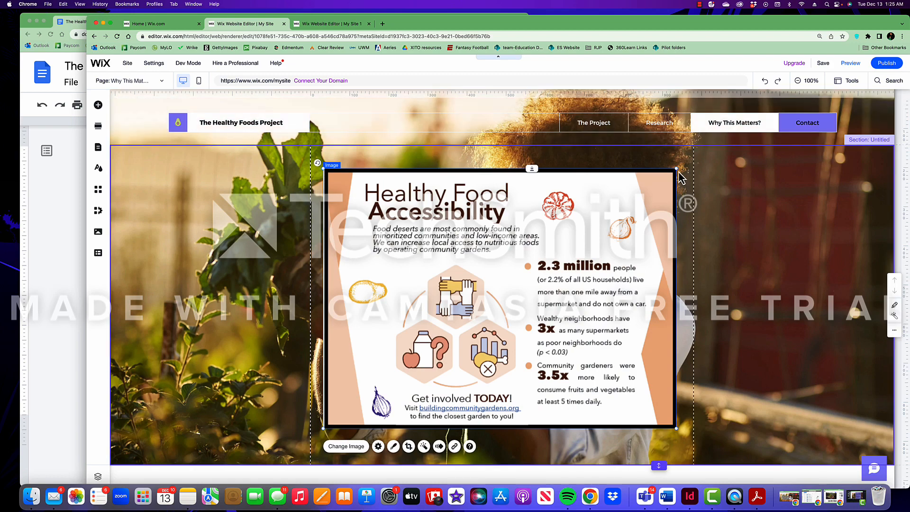
left_click_drag(677, 169, 696, 154)
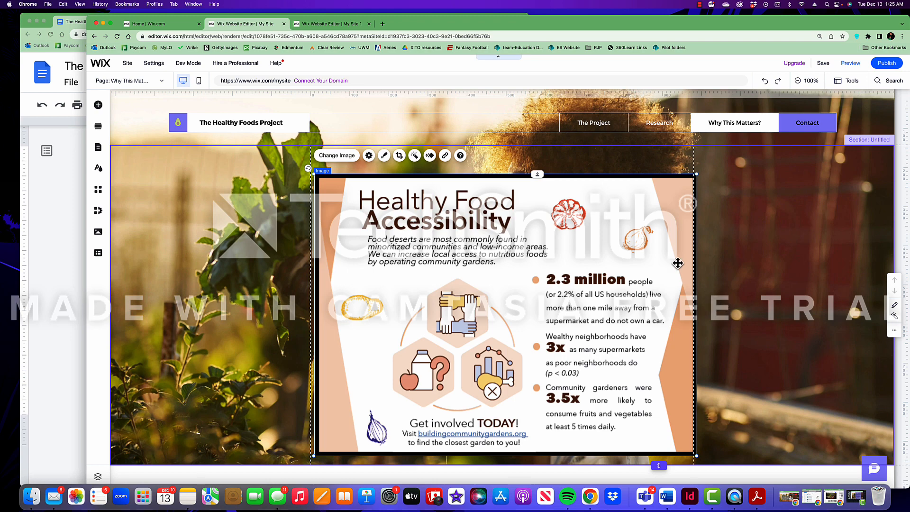
left_click(161, 81)
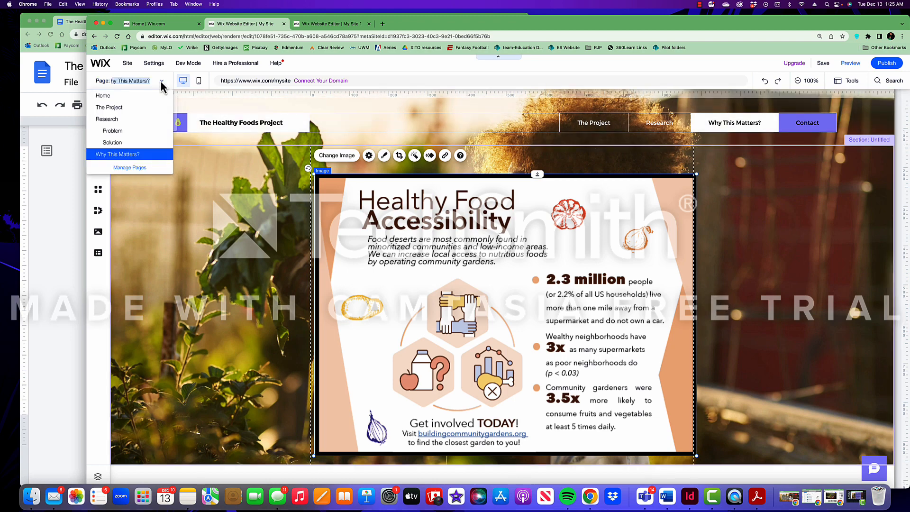
left_click(121, 100)
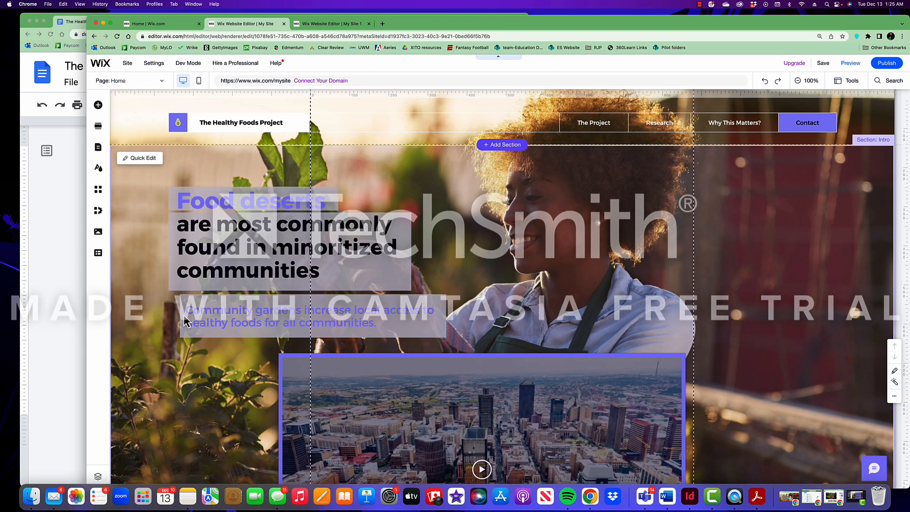
scroll(185, 321, "down", 2)
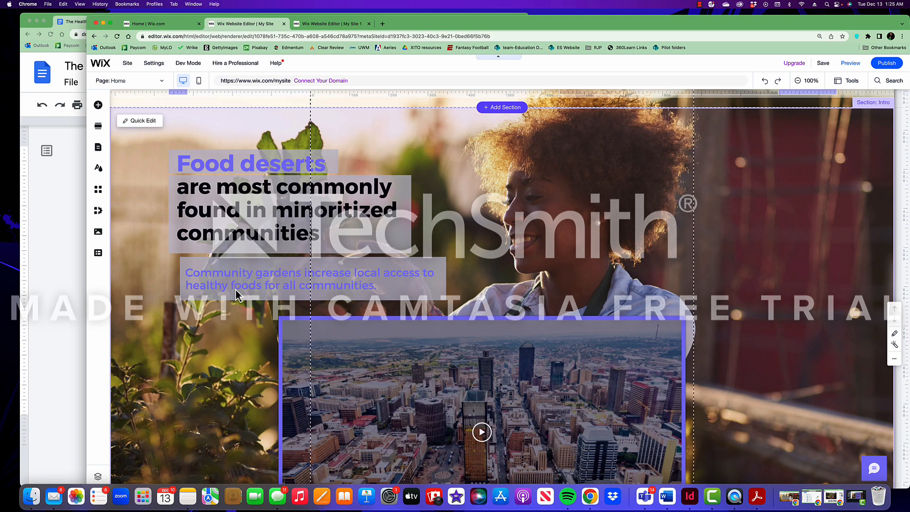
scroll(201, 343, "down", 4)
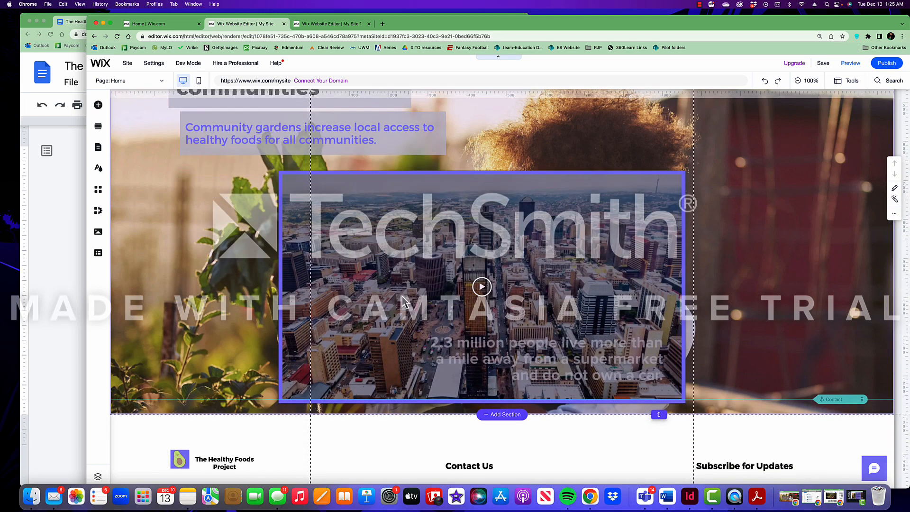
left_click(149, 81)
left_click(129, 131)
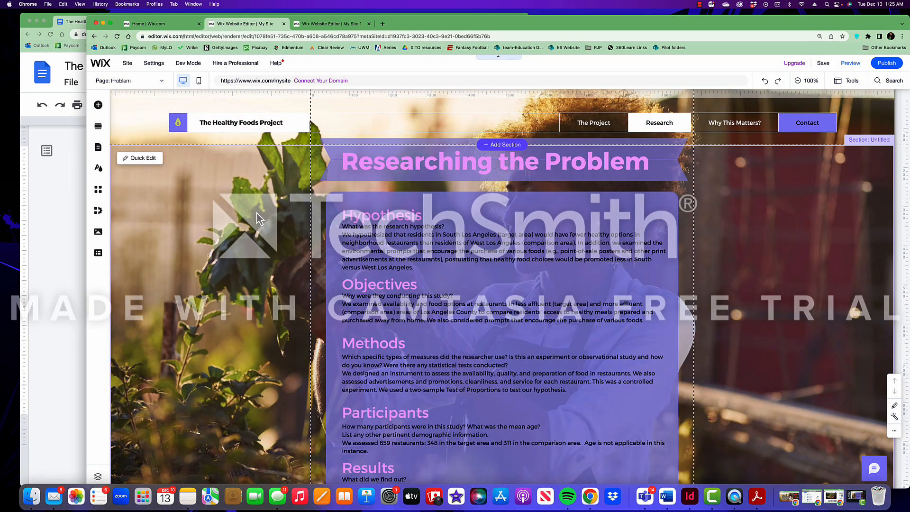
left_click(146, 79)
left_click(132, 143)
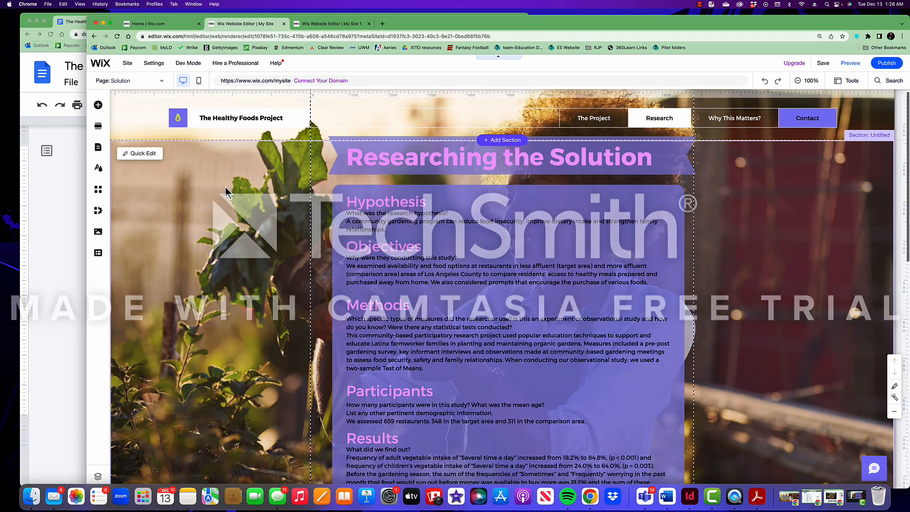
left_click(148, 81)
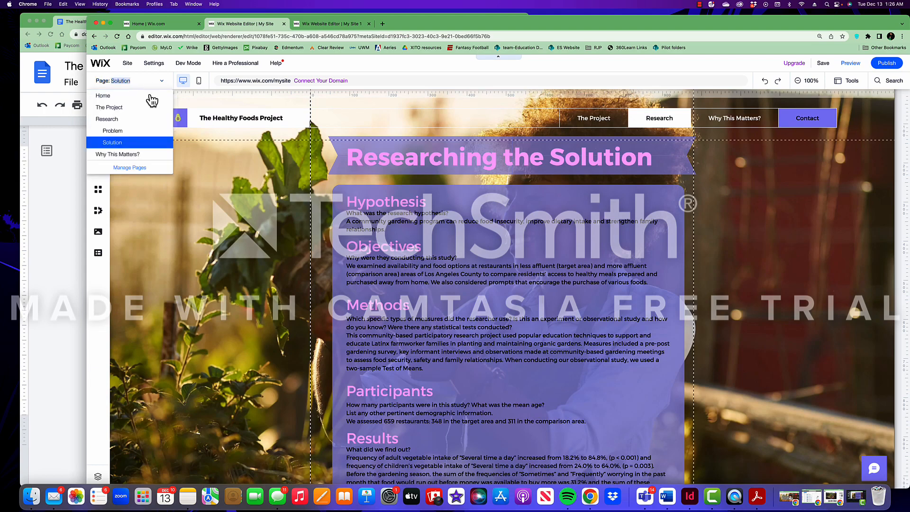
left_click(140, 154)
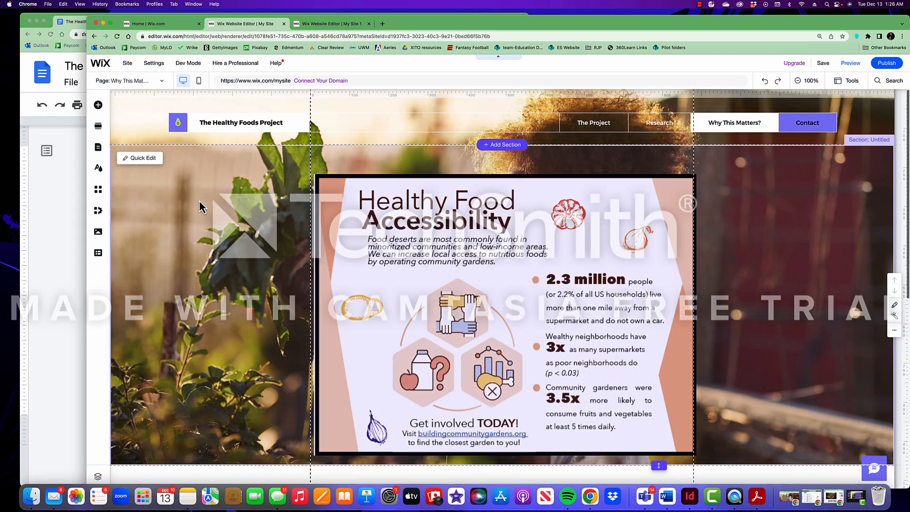
scroll(252, 221, "down", 3)
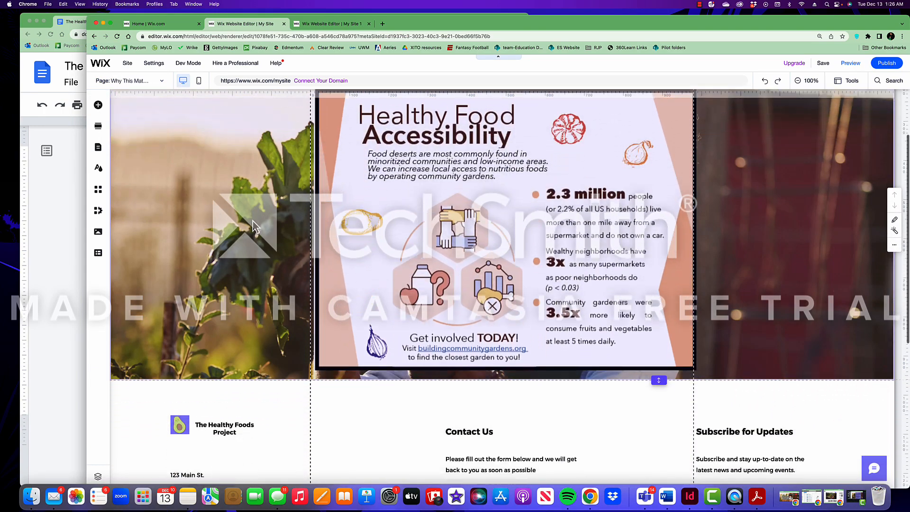
scroll(252, 220, "up", 3)
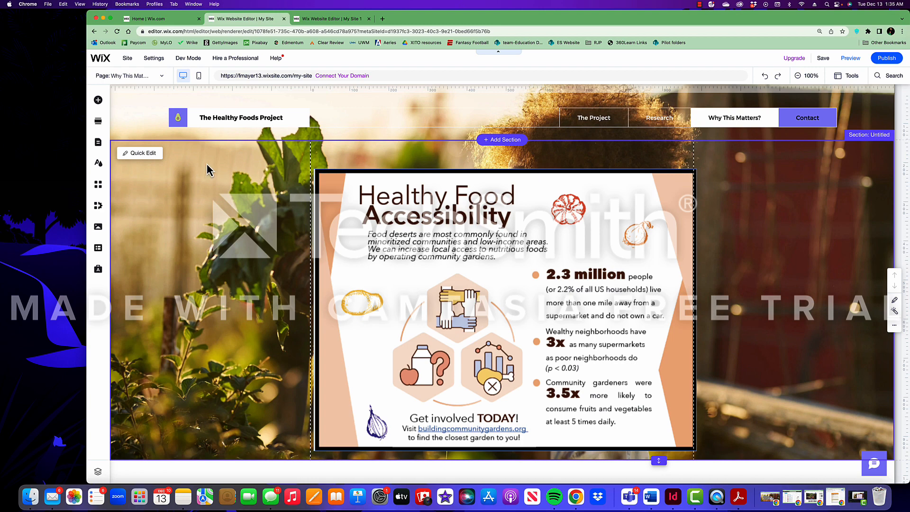
Copy the site's Get Feedback invitation link for viewing and commenting
left_click(127, 59)
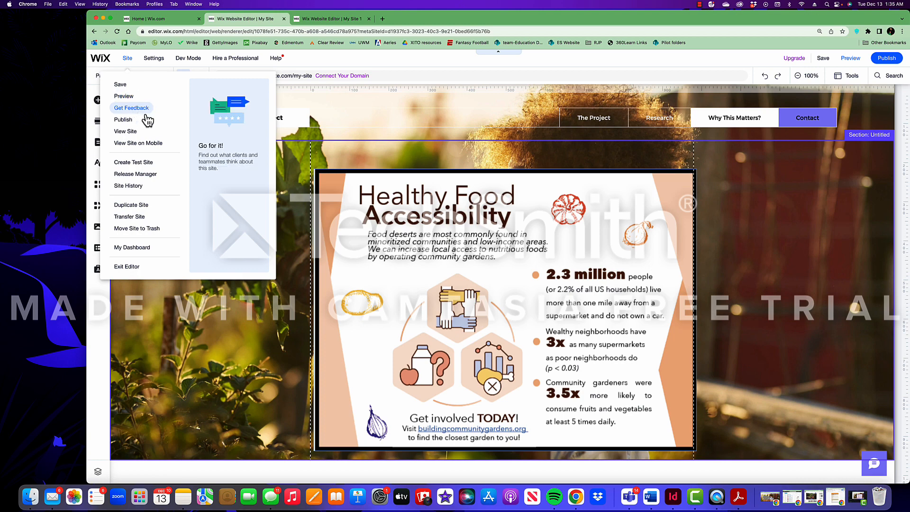
left_click(132, 108)
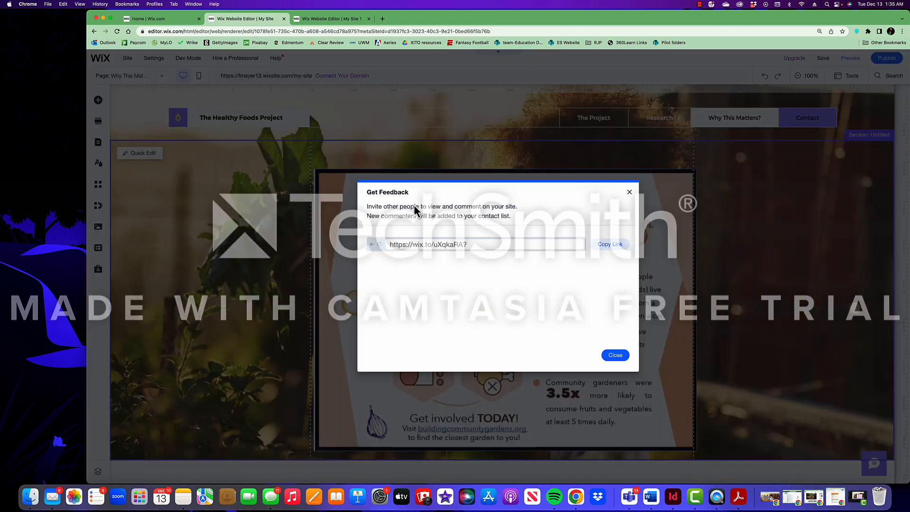
left_click(606, 247)
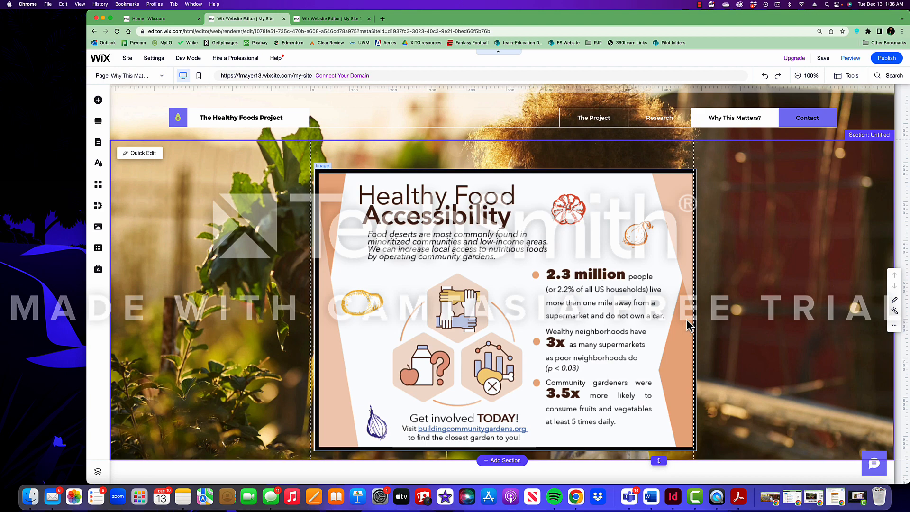
mouse_move(885, 62)
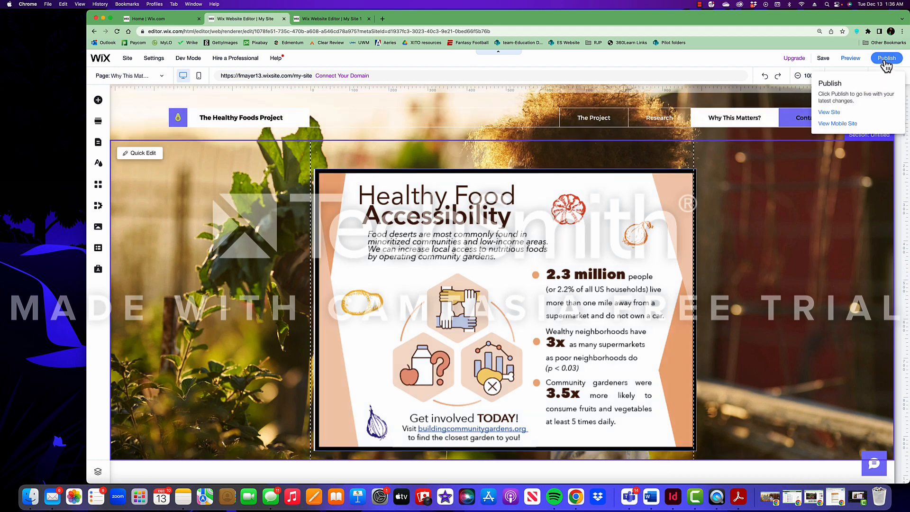